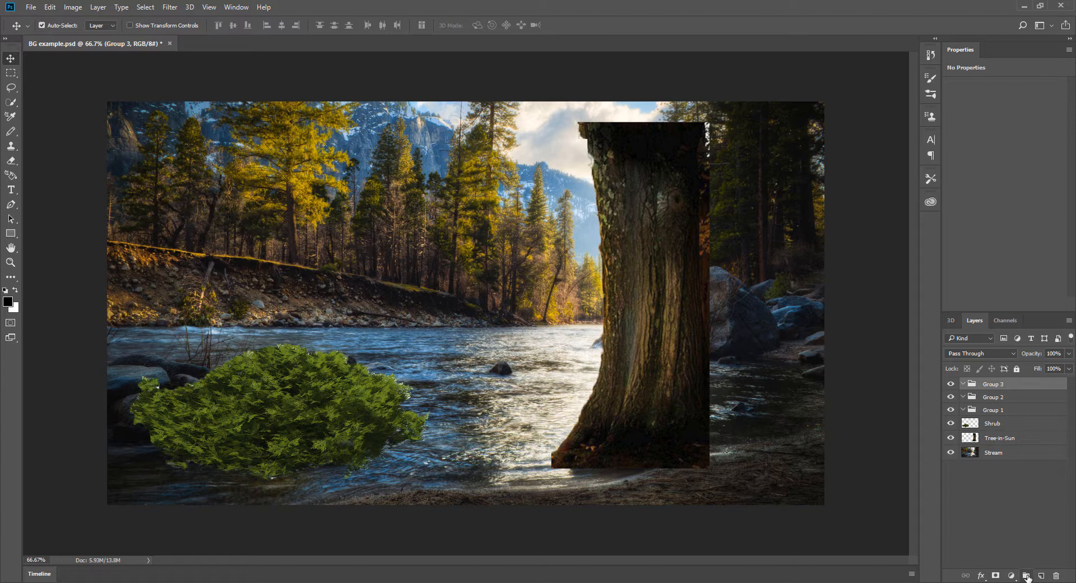
# - Move the Shrub layer into Group 3, Tree-in-Sun into Group 2 and Stream into Group 1
pyautogui.click(991, 424)
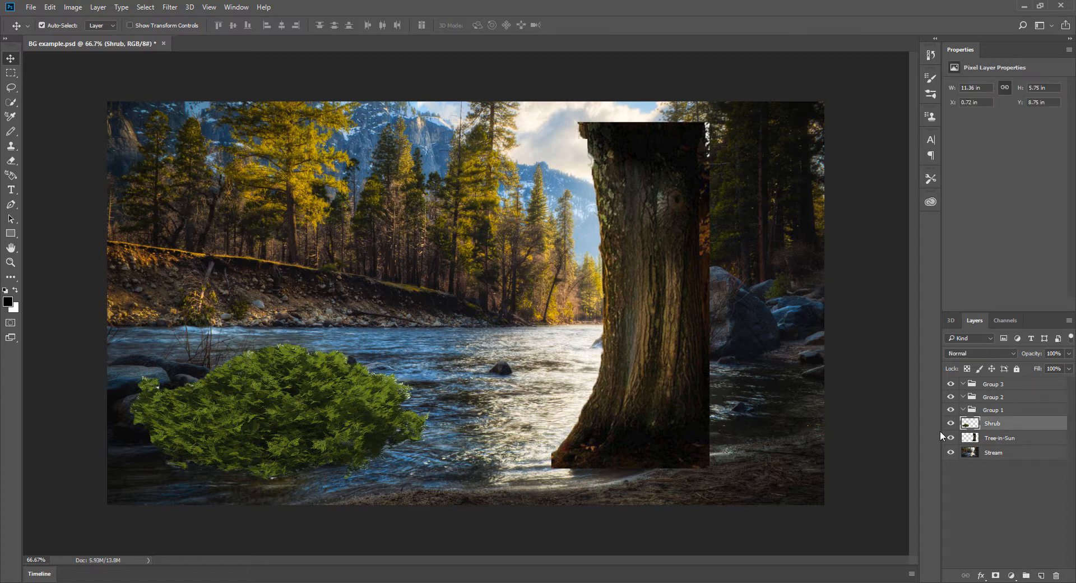
pyautogui.moveTo(989, 424); pyautogui.dragTo(1008, 413)
pyautogui.moveTo(1003, 452); pyautogui.dragTo(1015, 440)
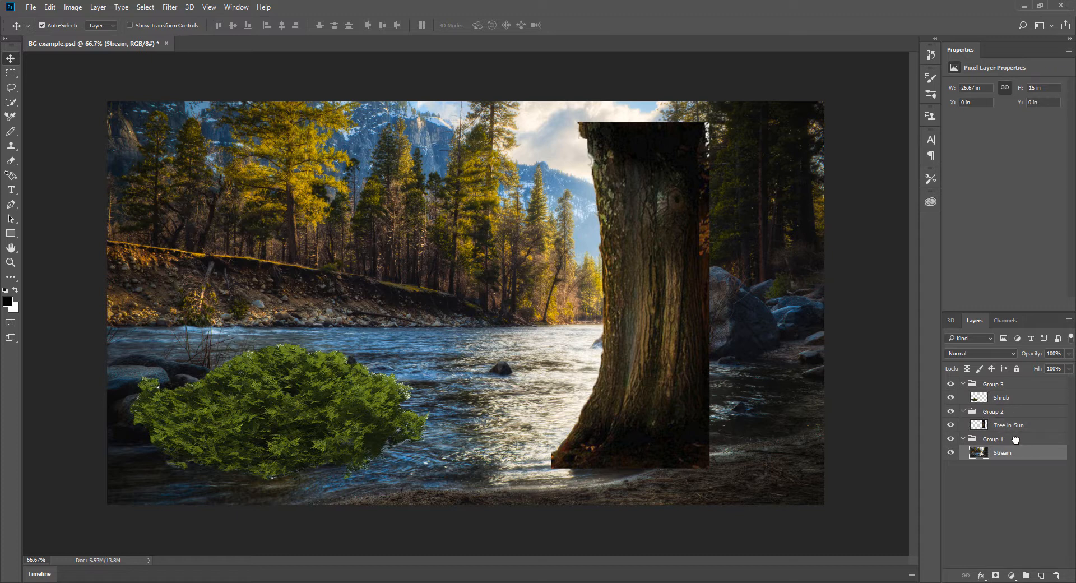
# - Rename the group holding the shrub layer "Shrub" and the group holding the tree layer "Tree in sun"
pyautogui.doubleClick(993, 384)
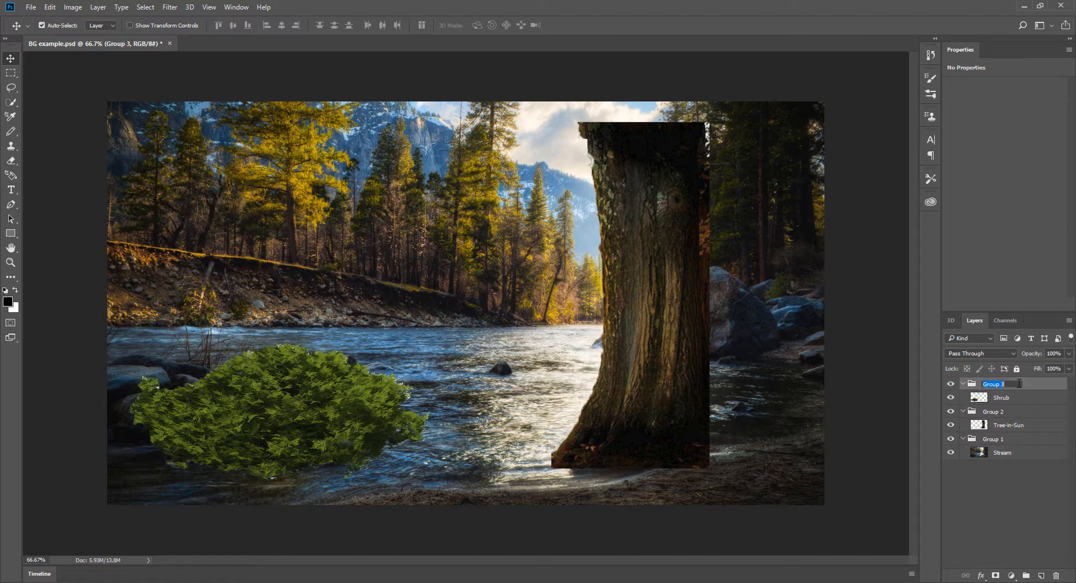
pyautogui.write('Shrub')
pyautogui.doubleClick(1012, 413)
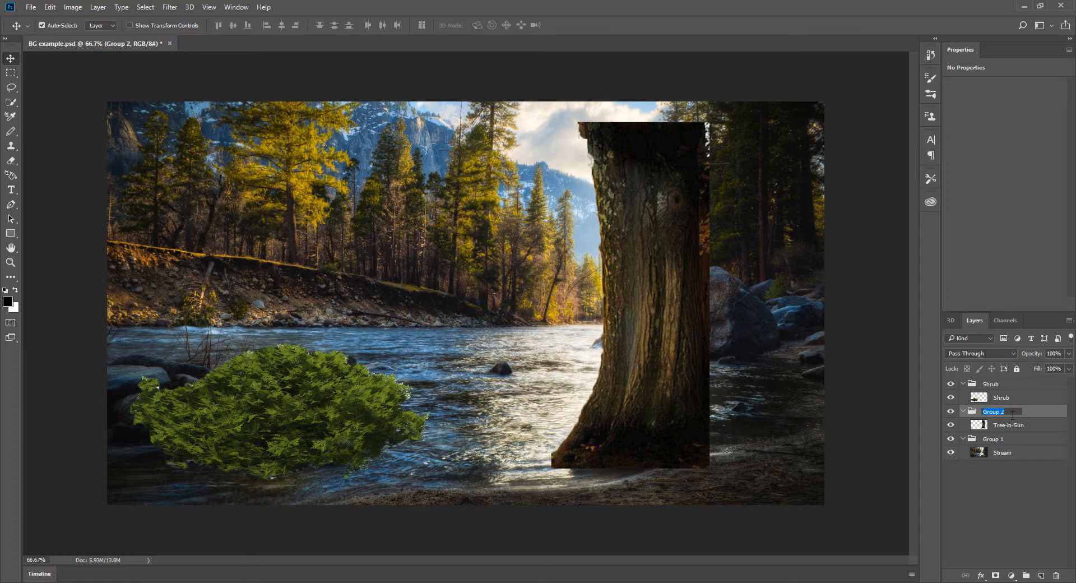
pyautogui.write('Tree in sun')
# - Rename the tree layer "Tree in sun" and the group holding the stream layer "Stream"
pyautogui.click(1013, 430)
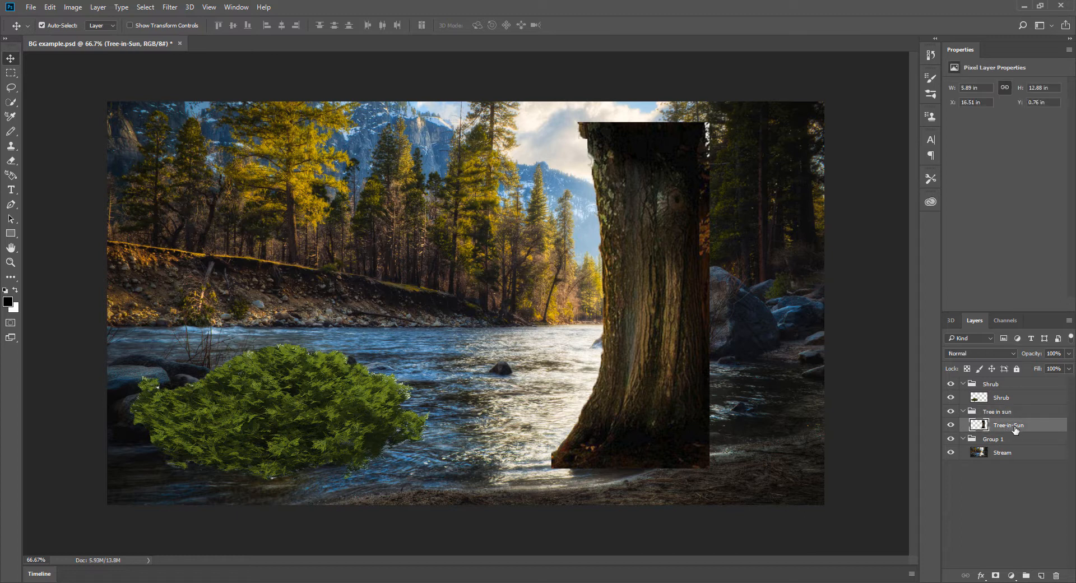
pyautogui.doubleClick(1011, 426)
pyautogui.write('Tr')
pyautogui.doubleClick(1001, 439)
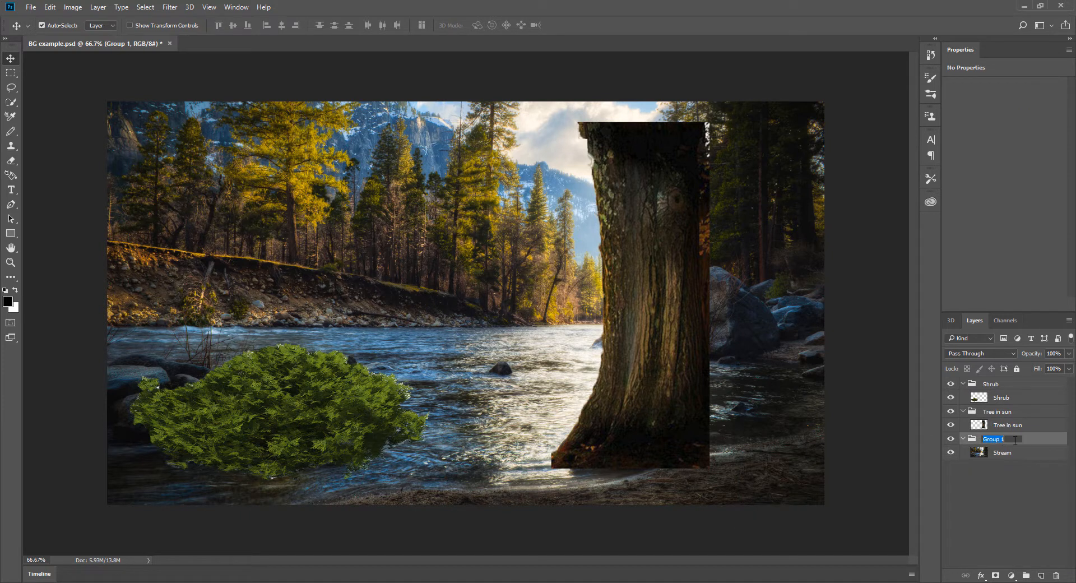
pyautogui.write('Stream')
pyautogui.press('Return')
pyautogui.click(1019, 385)
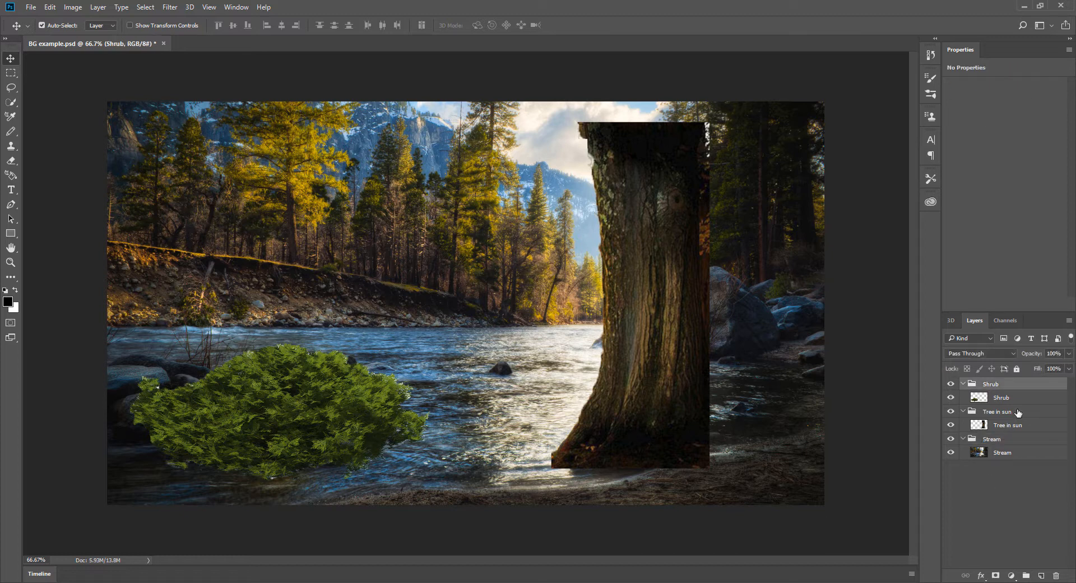
pyautogui.click(1020, 427)
pyautogui.click(1022, 415)
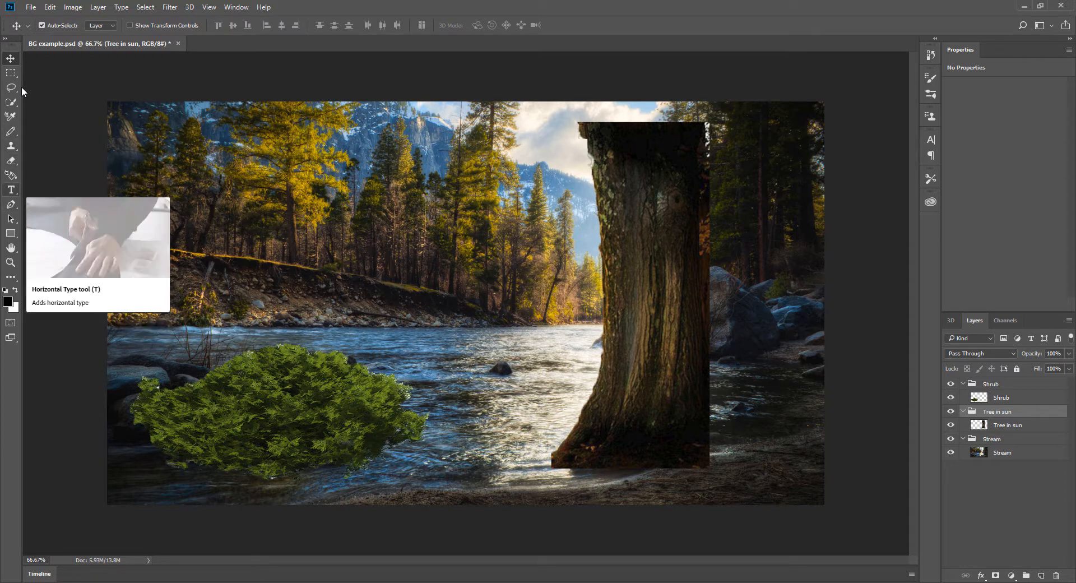
# - Crop the image to the full canvas bounds with Delete Cropped Pixels enabled, so nothing extends past the edges
pyautogui.press('c')
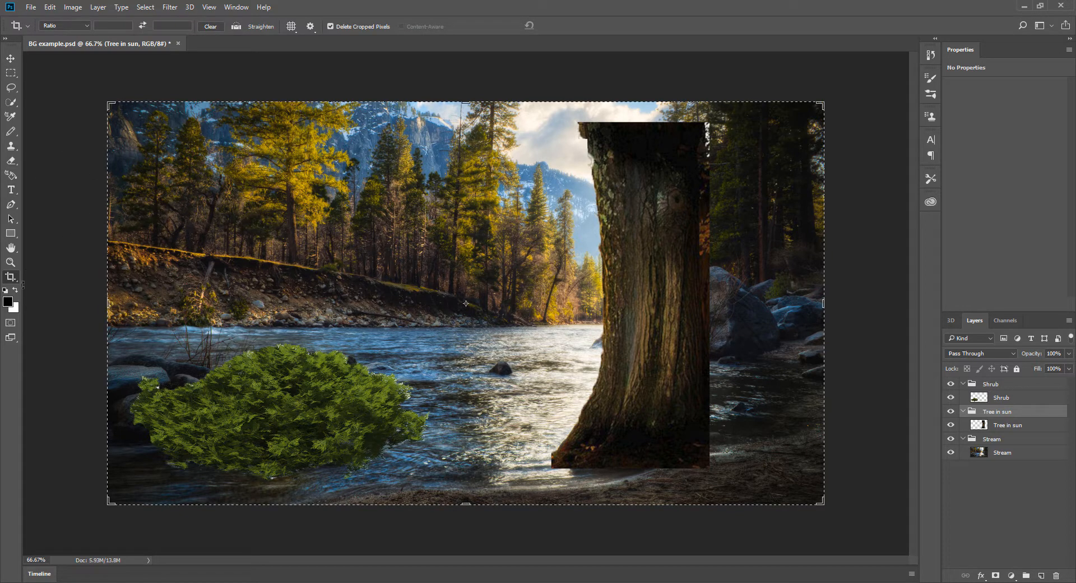
pyautogui.click(255, 210)
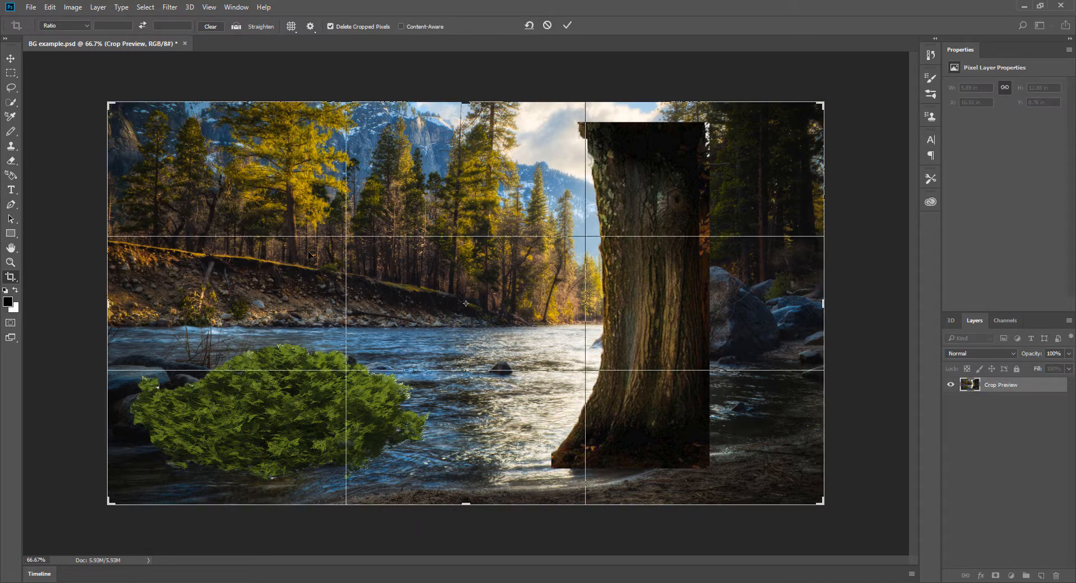
pyautogui.press('Return')
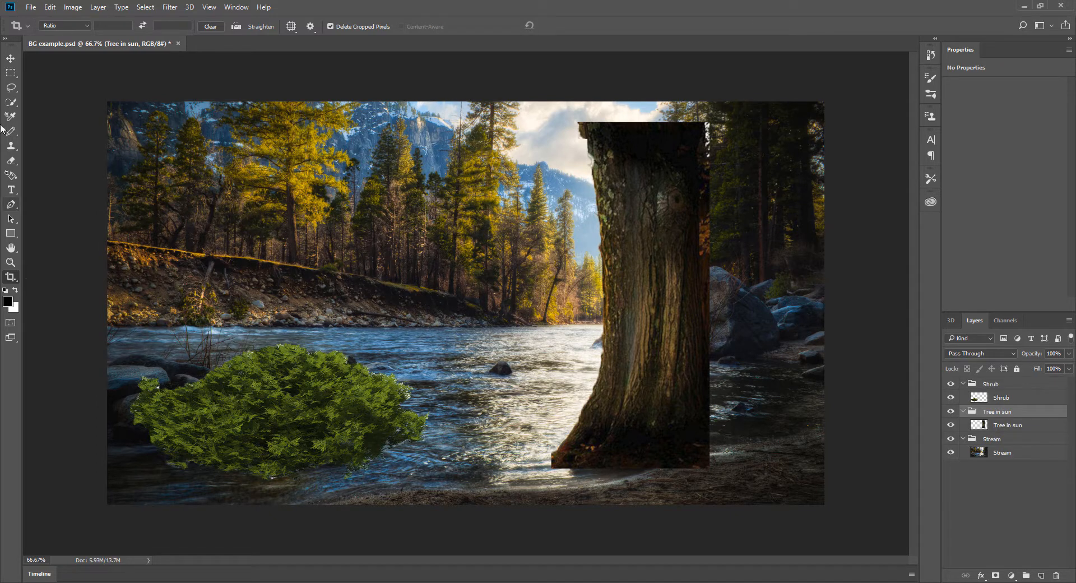
# - Return to the Move tool, save BG example.psd and close the document
pyautogui.click(11, 58)
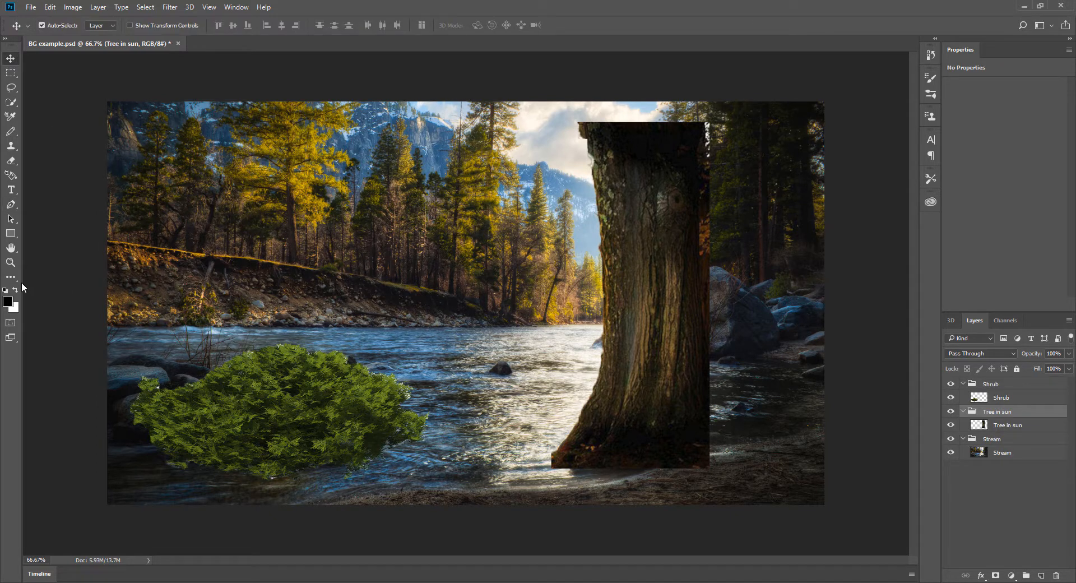
pyautogui.click(31, 8)
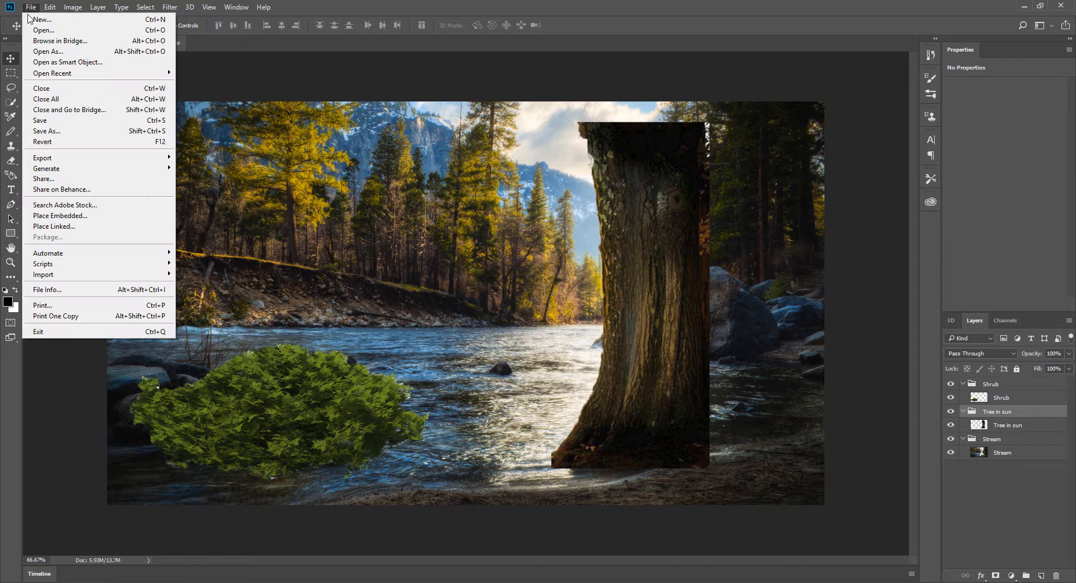
pyautogui.click(83, 121)
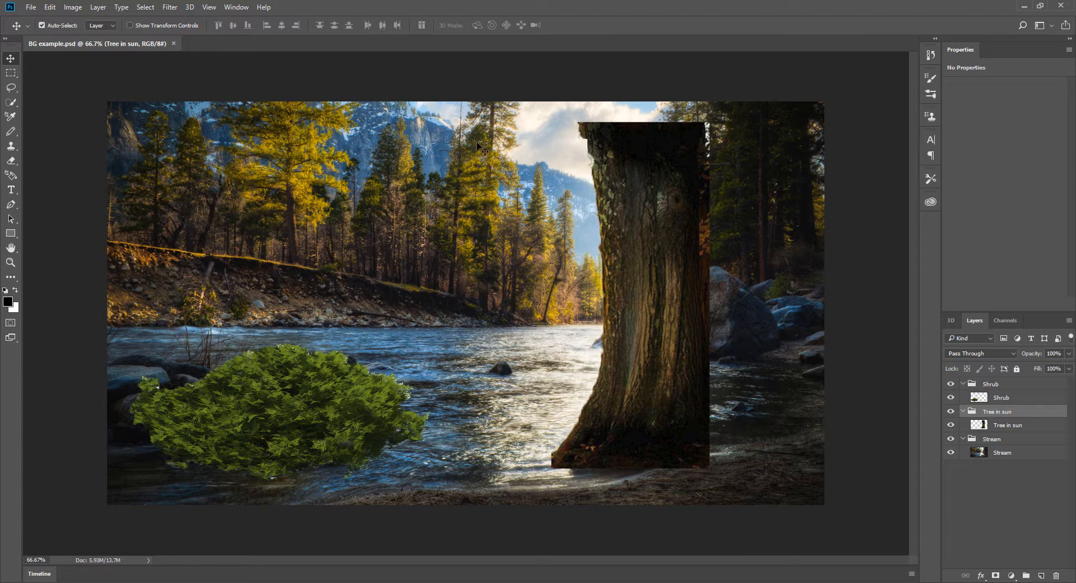
pyautogui.click(174, 43)
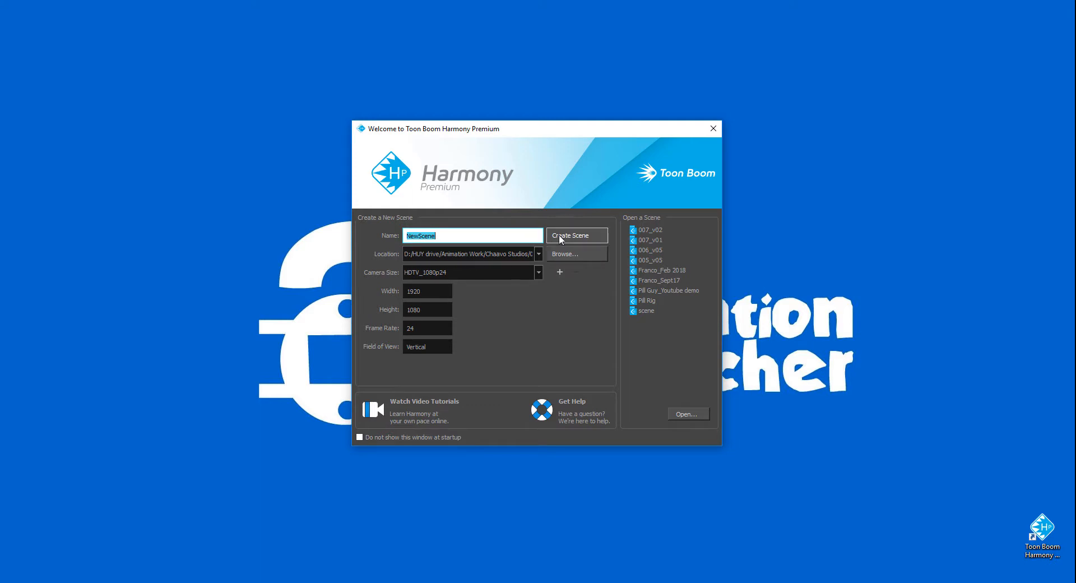
# - Create a new Toon Boom Harmony scene named BG_sample and maximize its window
pyautogui.write('BG_sample')
pyautogui.click(589, 235)
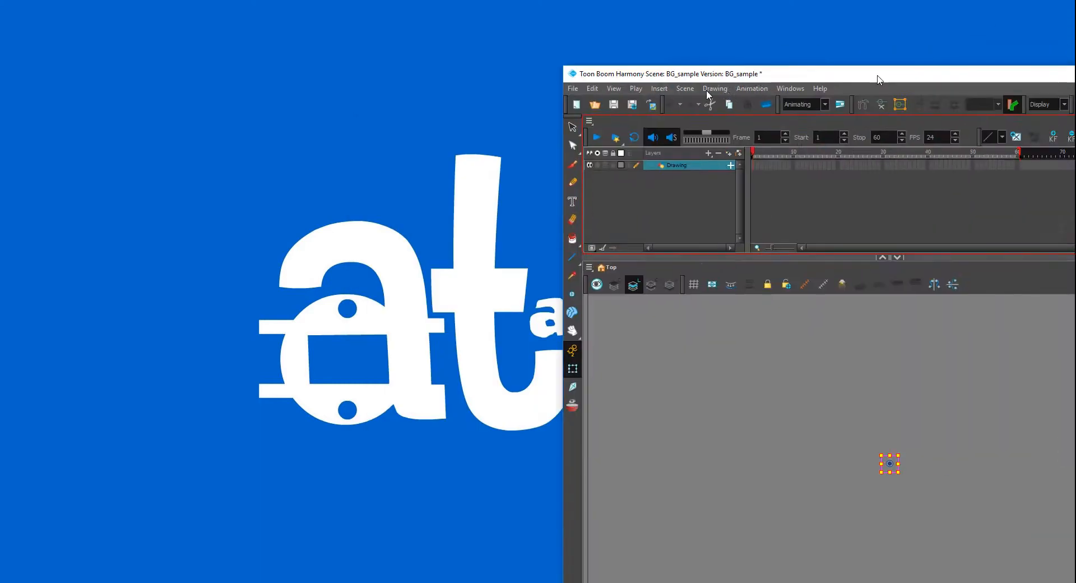
pyautogui.moveTo(876, 75); pyautogui.dragTo(318, 15)
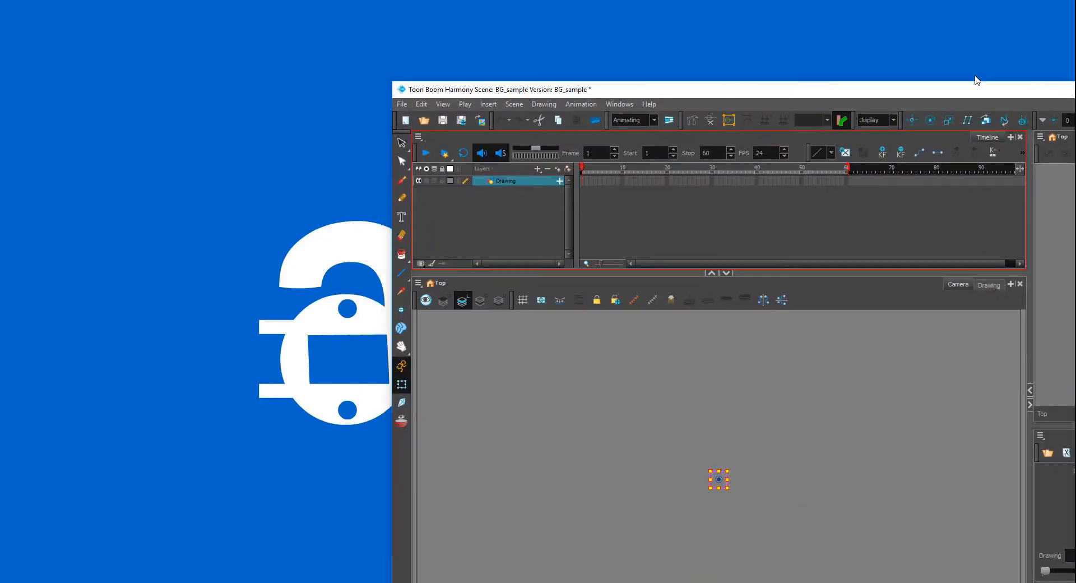
pyautogui.moveTo(972, 81); pyautogui.dragTo(533, 99)
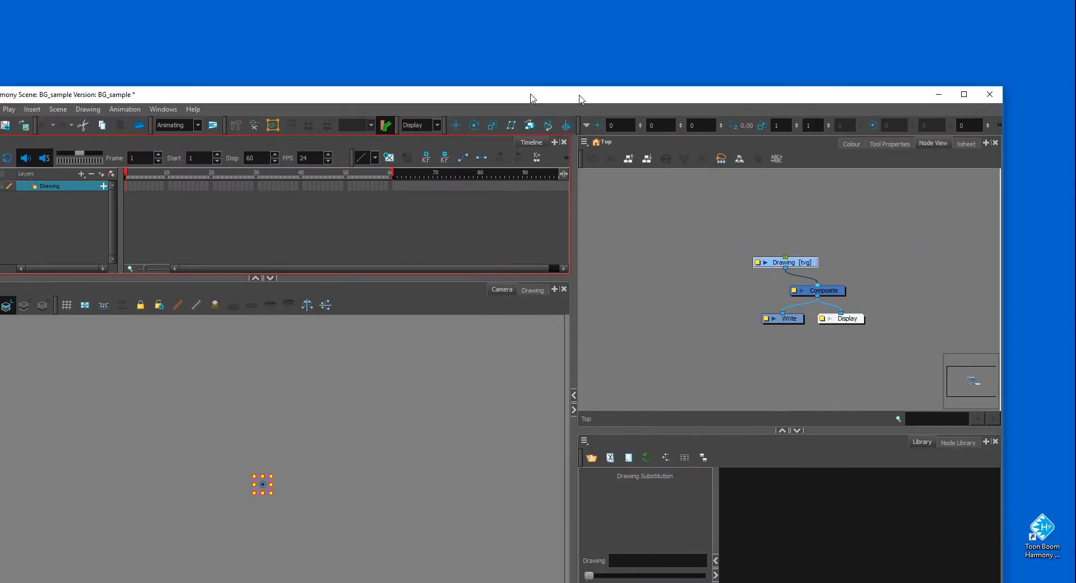
pyautogui.click(964, 94)
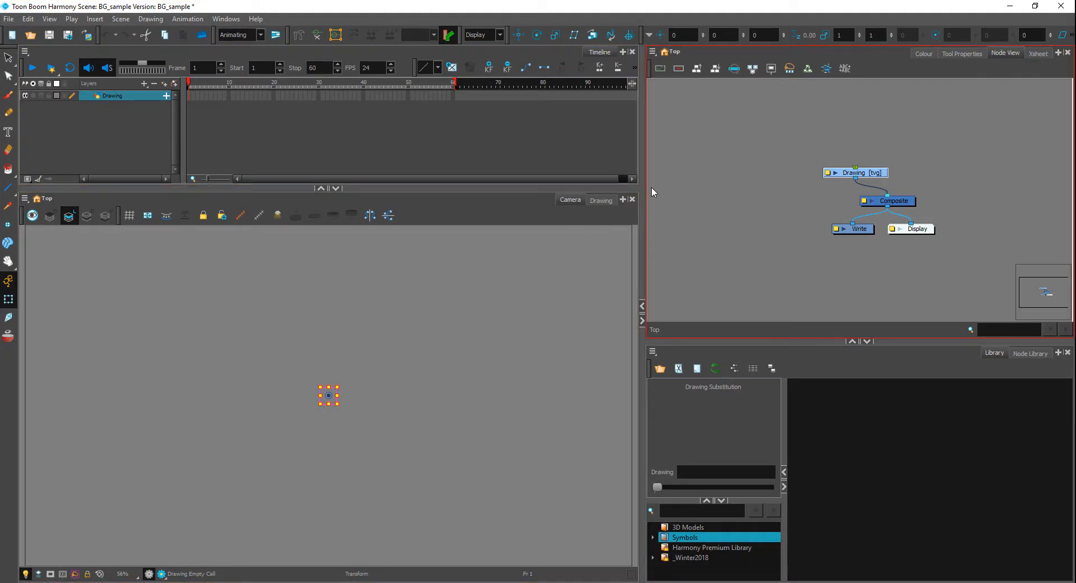
pyautogui.click(701, 213)
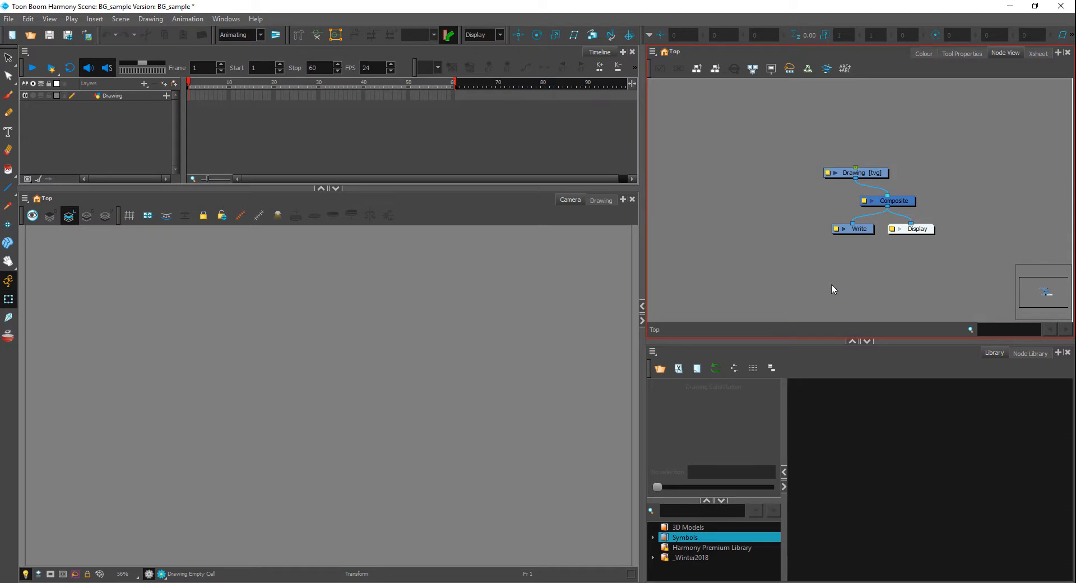
pyautogui.click(340, 58)
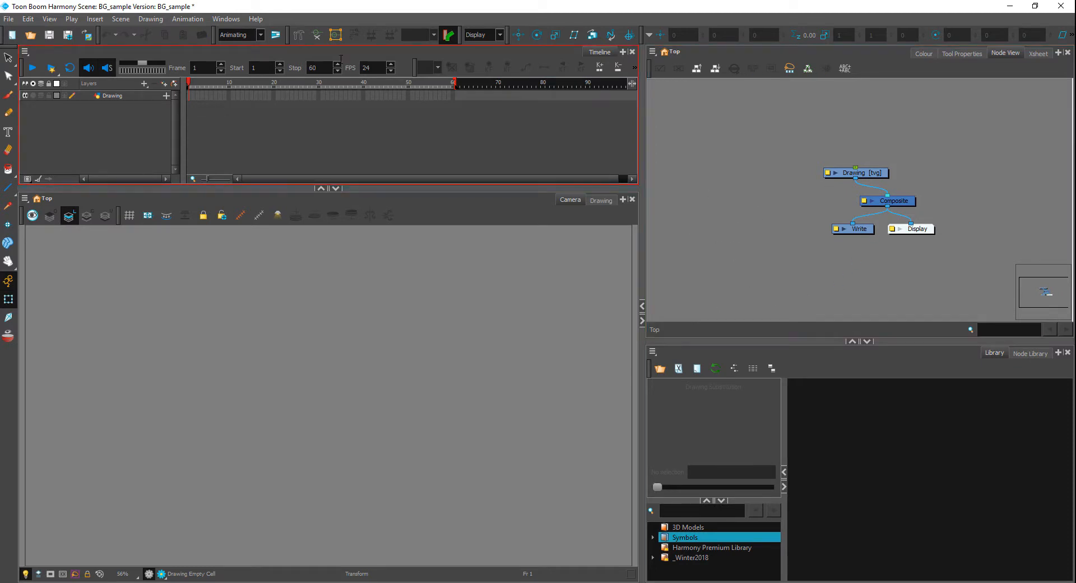
# - Start an image import and choose BG example.psd from the BG example folder inside 00_SENECA COLLEGE/_Winter2018
pyautogui.click(8, 19)
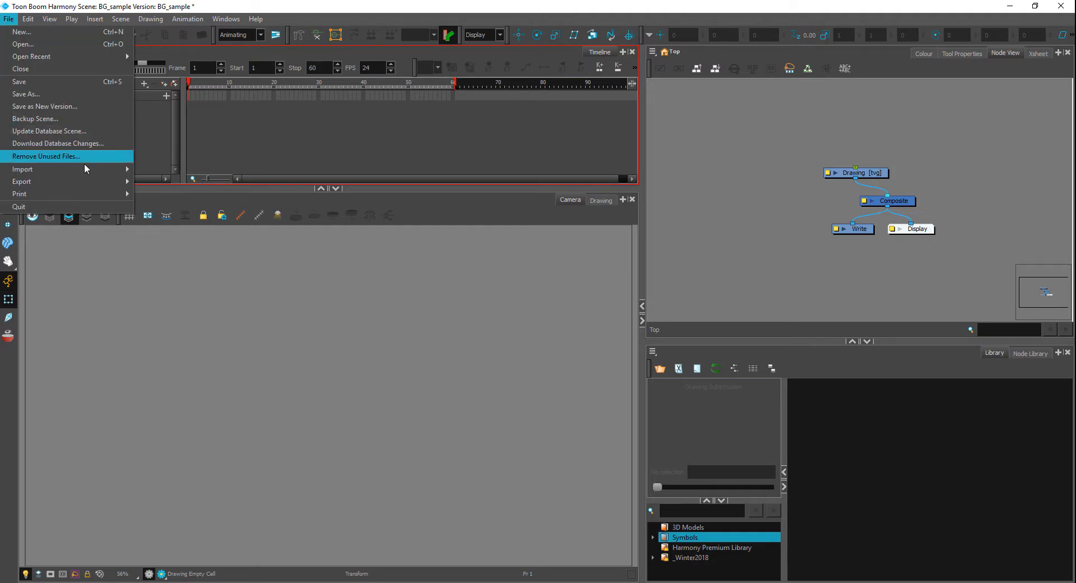
pyautogui.click(250, 183)
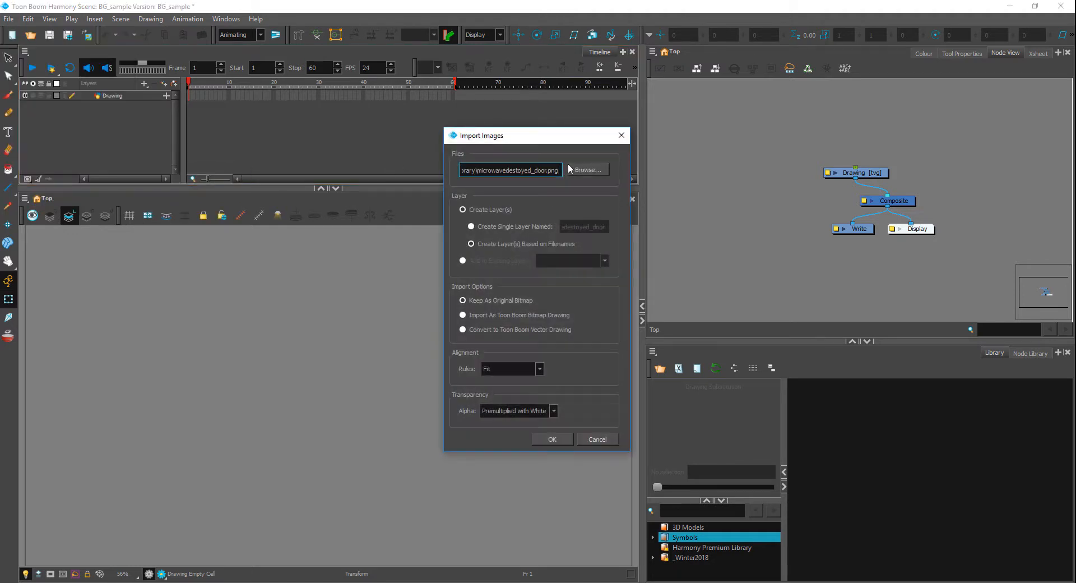
pyautogui.click(577, 173)
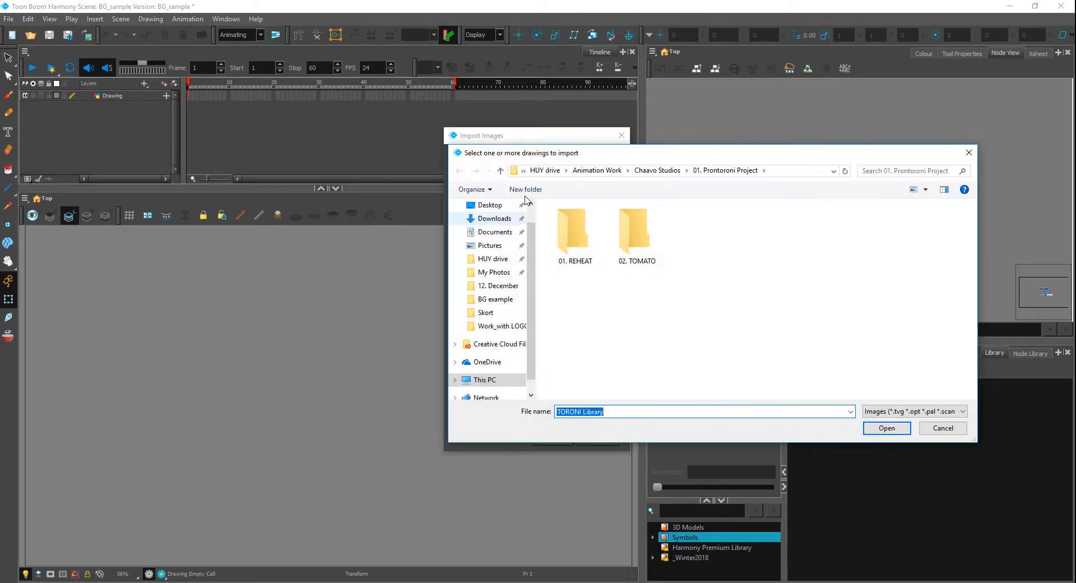
pyautogui.click(586, 174)
pyautogui.doubleClick(588, 222)
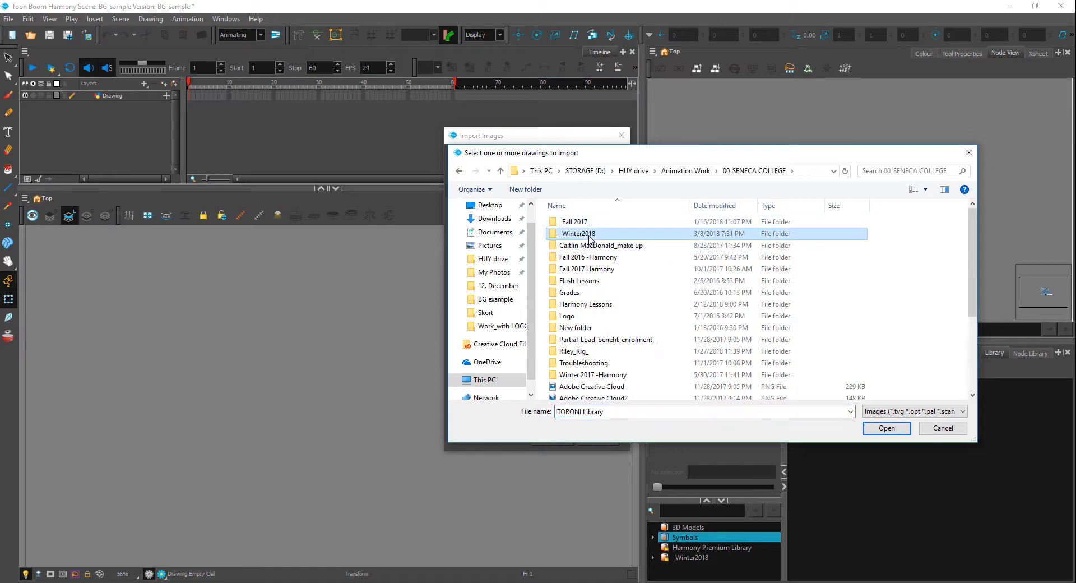
pyautogui.doubleClick(580, 233)
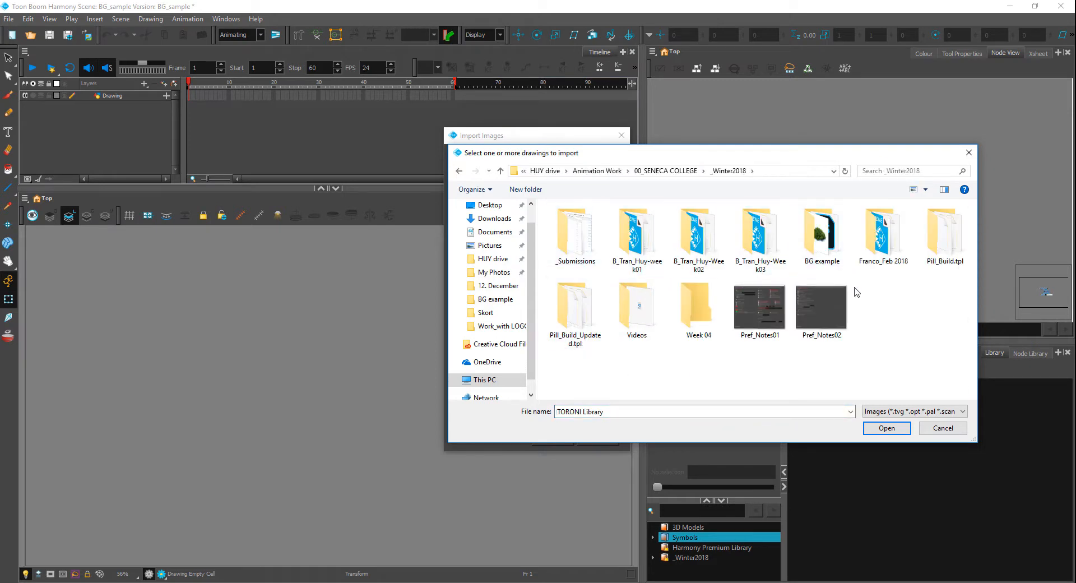
pyautogui.doubleClick(814, 250)
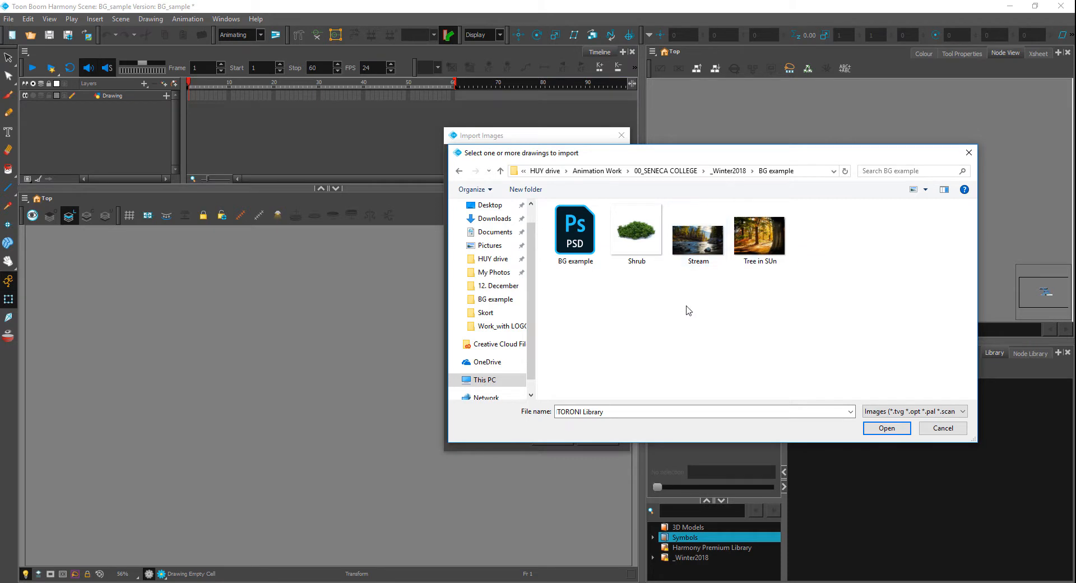
pyautogui.click(579, 247)
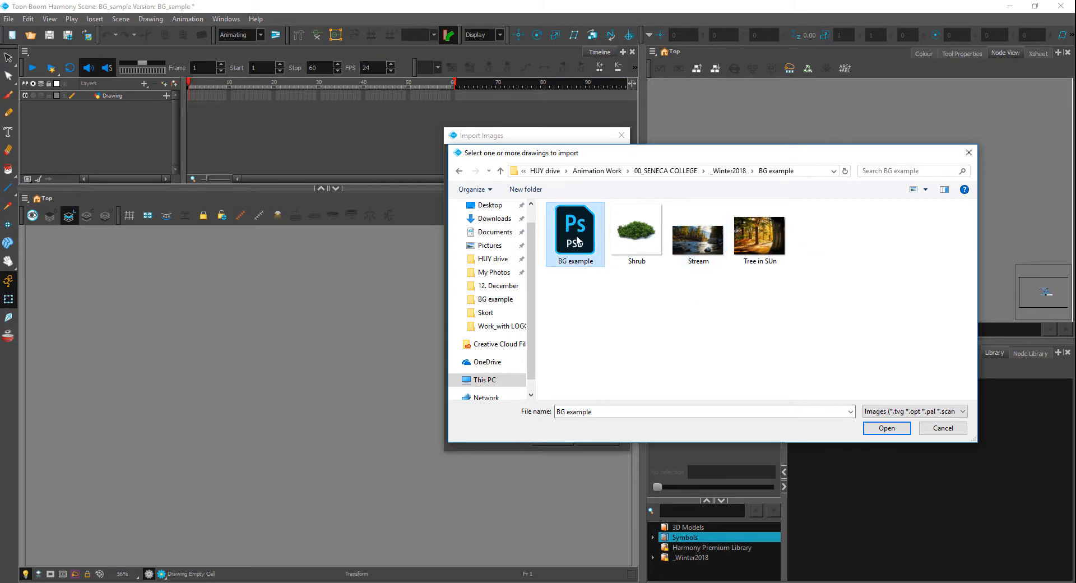
pyautogui.click(897, 430)
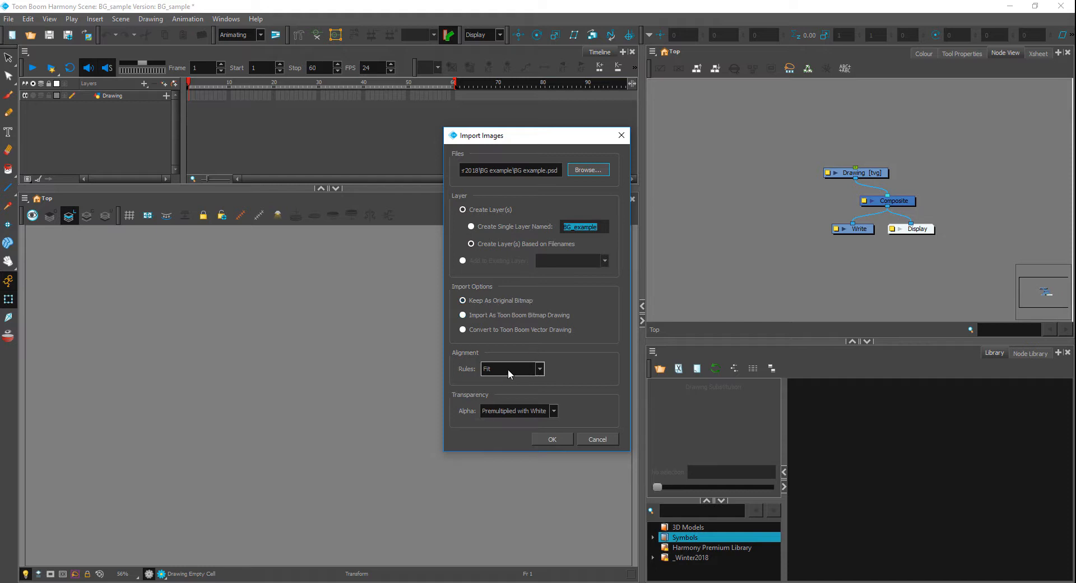
# - Import the PSD as an original bitmap with Fit alignment, using Separated Layers and Straight transparency
pyautogui.click(552, 439)
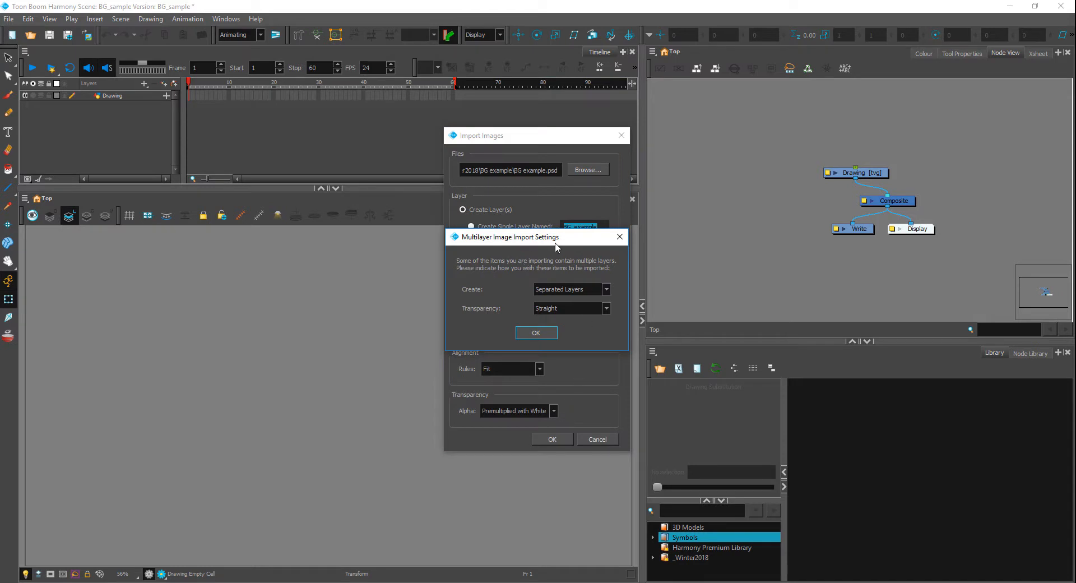
pyautogui.moveTo(555, 244); pyautogui.dragTo(533, 211)
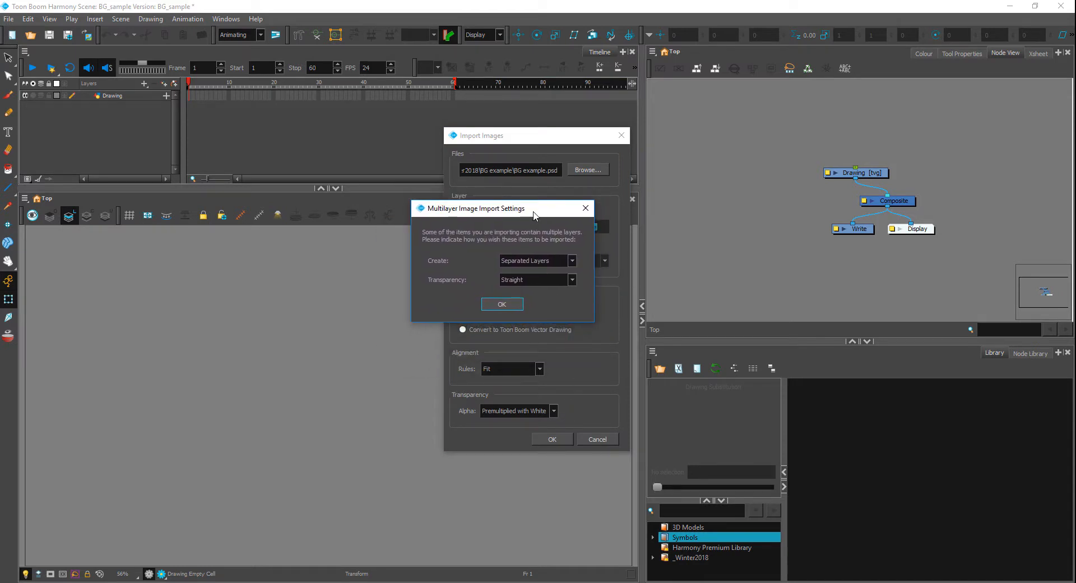
pyautogui.click(543, 262)
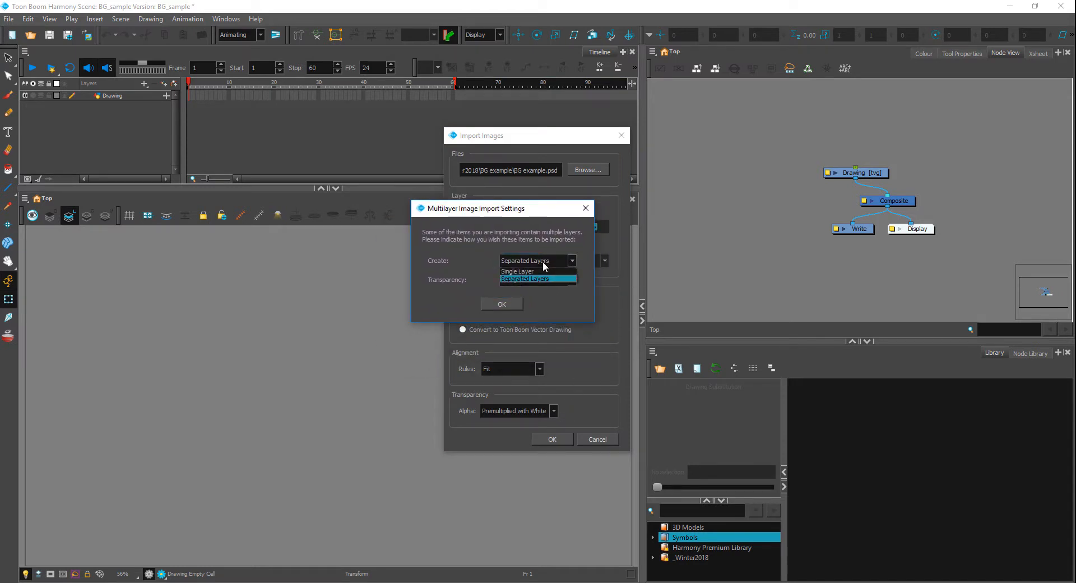
pyautogui.click(533, 271)
pyautogui.click(545, 259)
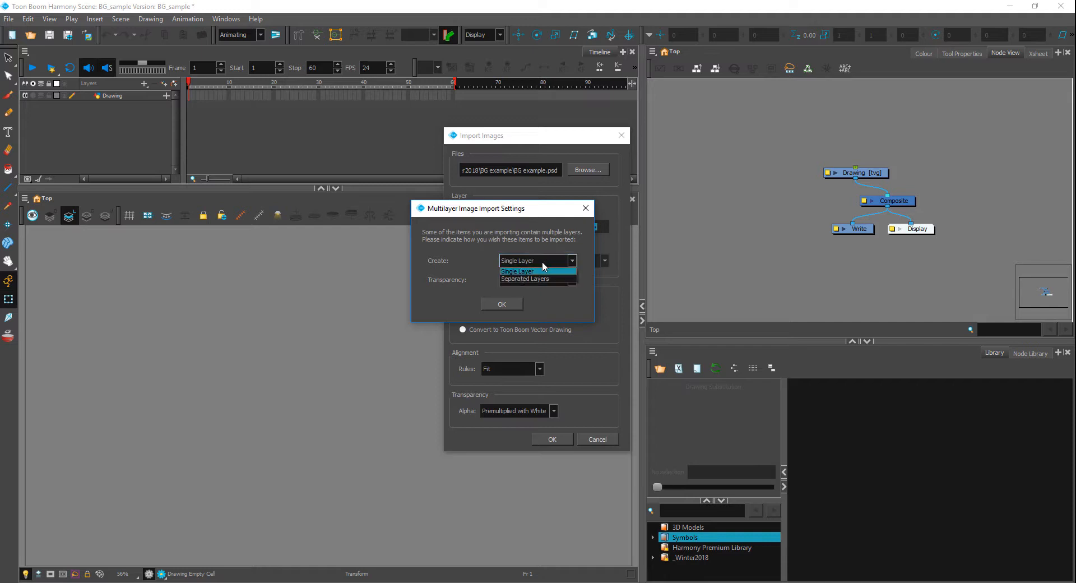
pyautogui.click(541, 279)
pyautogui.click(516, 302)
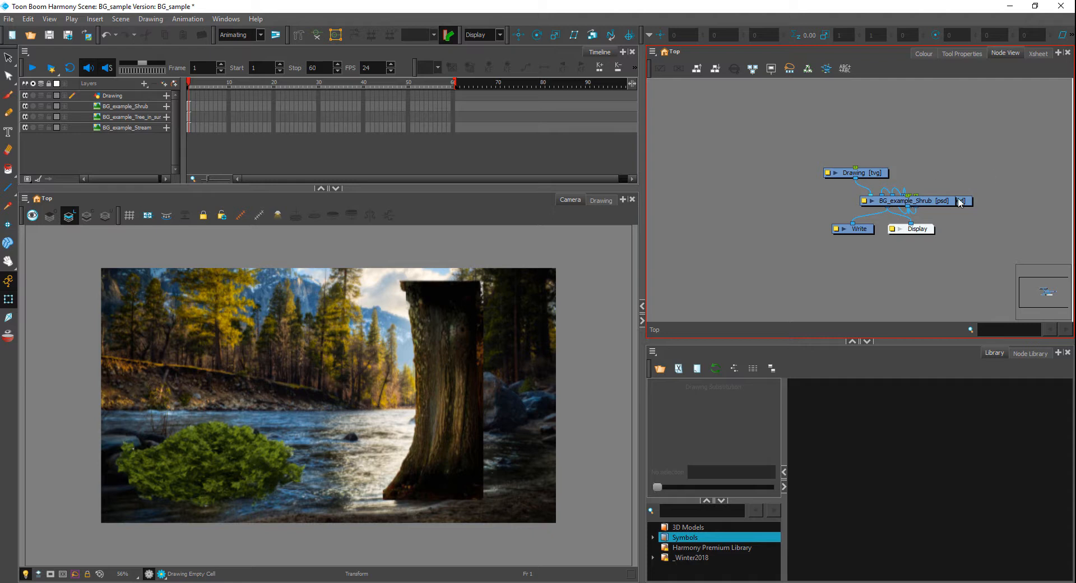
# - Spread the overlapping Shrub, Tree_in_sun and Stream nodes above the Composite and move the Drawing node clear of them
pyautogui.moveTo(947, 200); pyautogui.dragTo(947, 127)
pyautogui.moveTo(946, 201)
pyautogui.mouseDown()
pyautogui.moveTo(996, 146)
pyautogui.moveTo(995, 169)
pyautogui.mouseUp()
pyautogui.moveTo(873, 174); pyautogui.dragTo(792, 167)
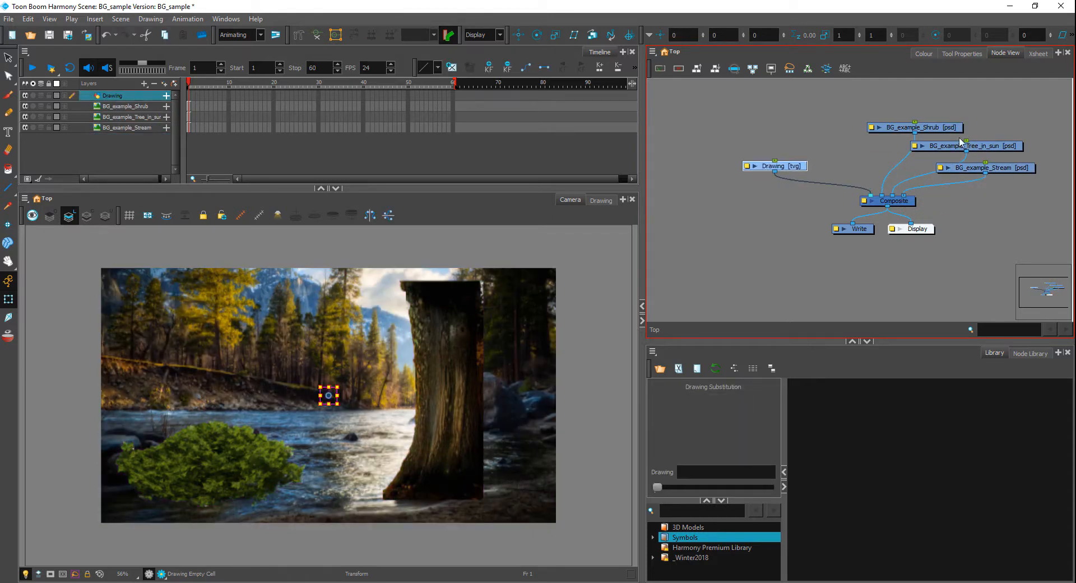
# - Spread the Shrub, Tree_in_sun and Stream nodes apart above the Composite so that none of them overlap
pyautogui.moveTo(953, 127); pyautogui.dragTo(906, 126)
pyautogui.moveTo(997, 147); pyautogui.dragTo(1001, 168)
pyautogui.moveTo(885, 134); pyautogui.dragTo(869, 149)
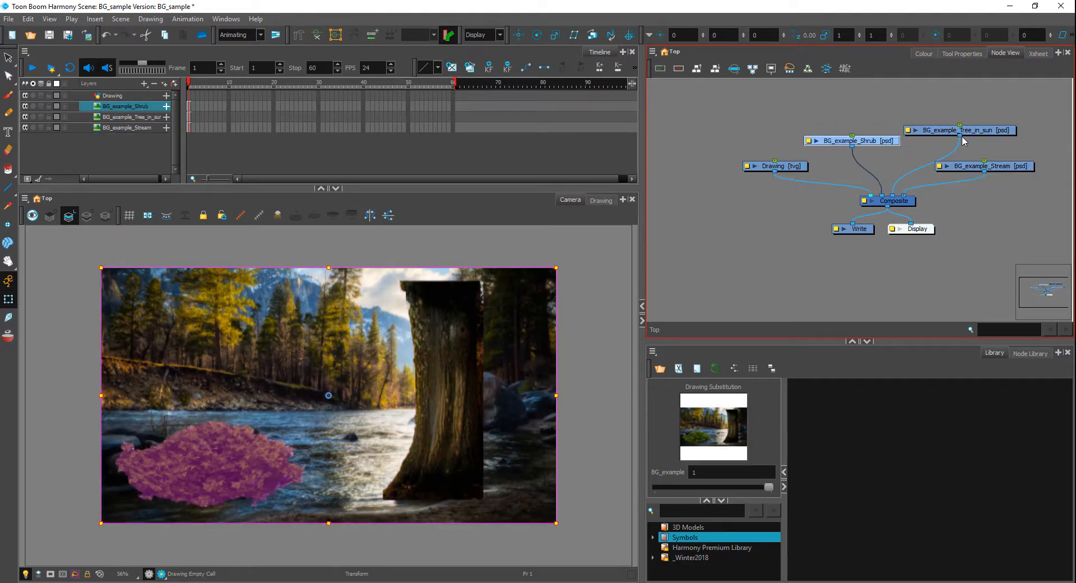
pyautogui.moveTo(980, 135); pyautogui.dragTo(974, 136)
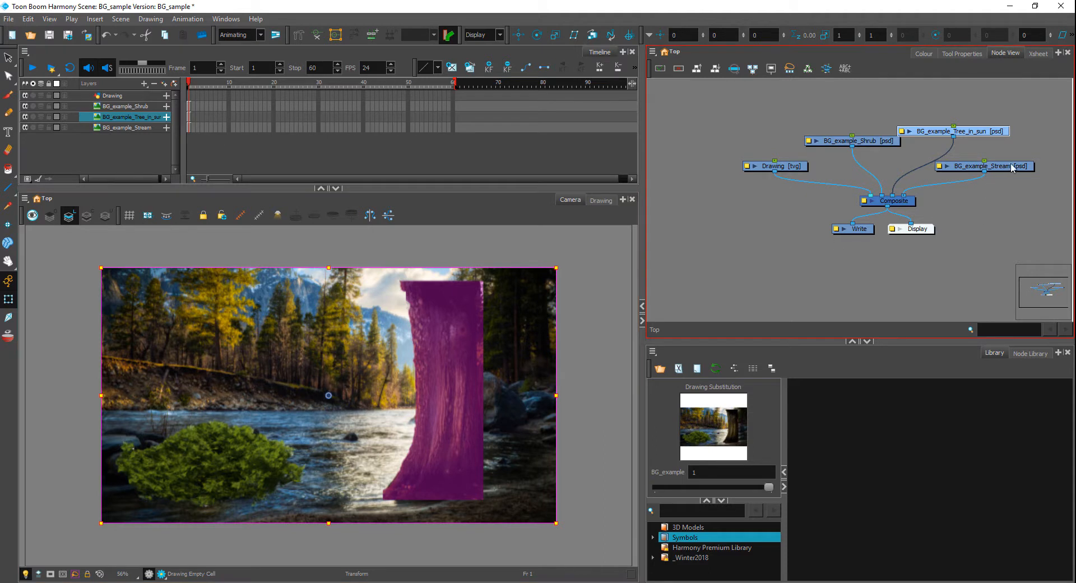
pyautogui.moveTo(1008, 166); pyautogui.dragTo(1008, 164)
# - Disconnect the unused Drawing node from the Composite and delete it together with its drawing files and element folders
pyautogui.moveTo(783, 171); pyautogui.dragTo(791, 188)
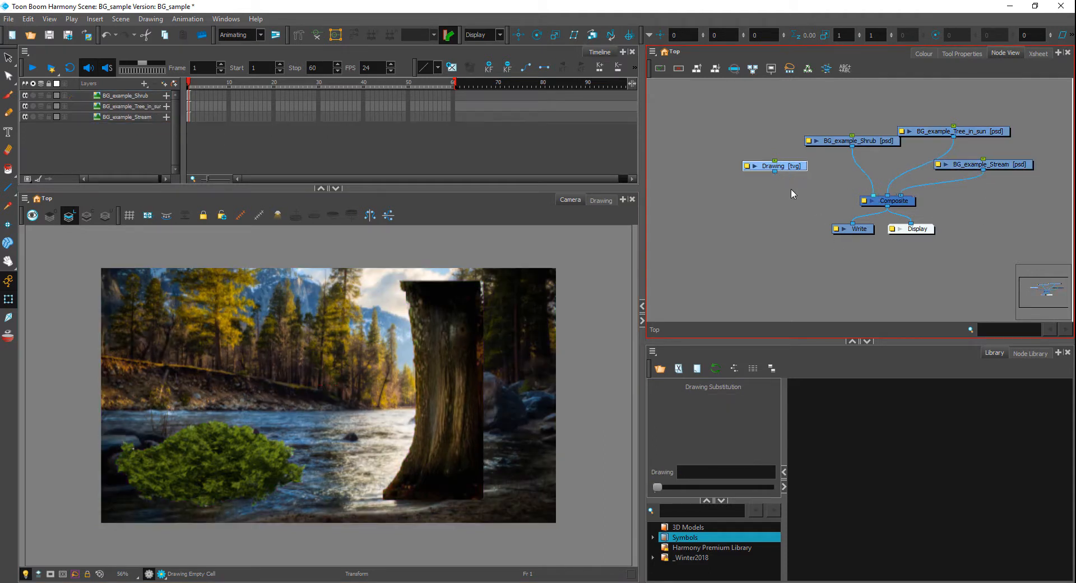
pyautogui.press('Delete')
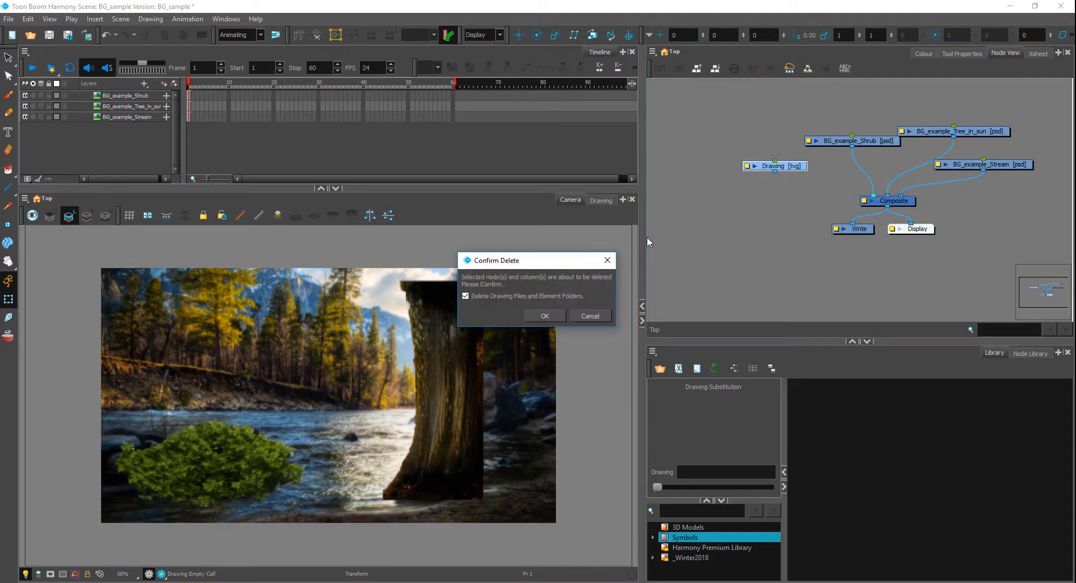
pyautogui.click(552, 315)
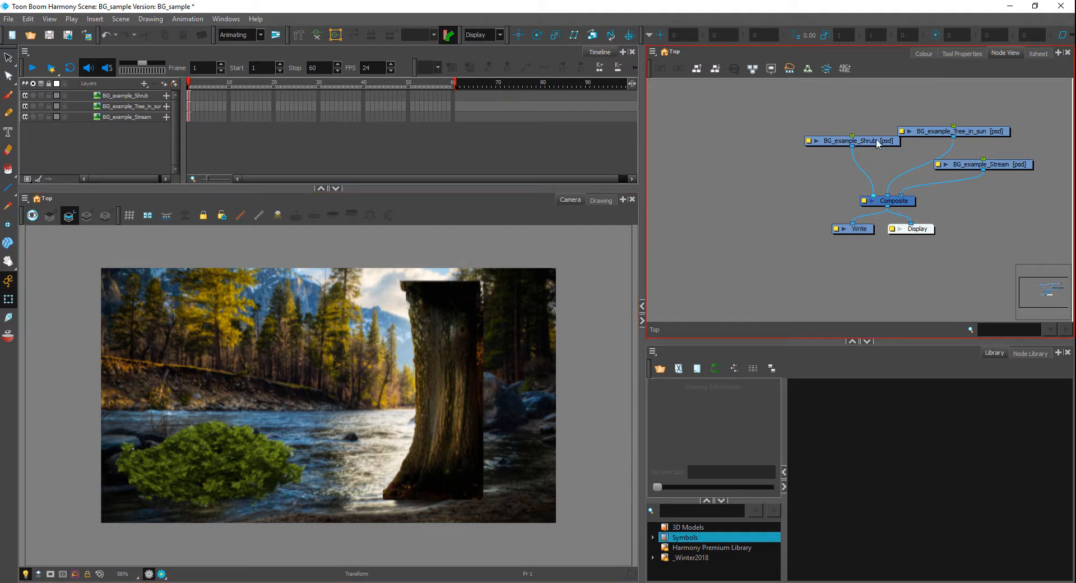
# - Arrange the Shrub, Tree_in_sun and Stream nodes in a row above the Composite, in that order
pyautogui.moveTo(878, 141); pyautogui.dragTo(795, 155)
pyautogui.moveTo(978, 133); pyautogui.dragTo(900, 143)
pyautogui.moveTo(1001, 164); pyautogui.dragTo(1008, 152)
pyautogui.moveTo(785, 156); pyautogui.dragTo(790, 150)
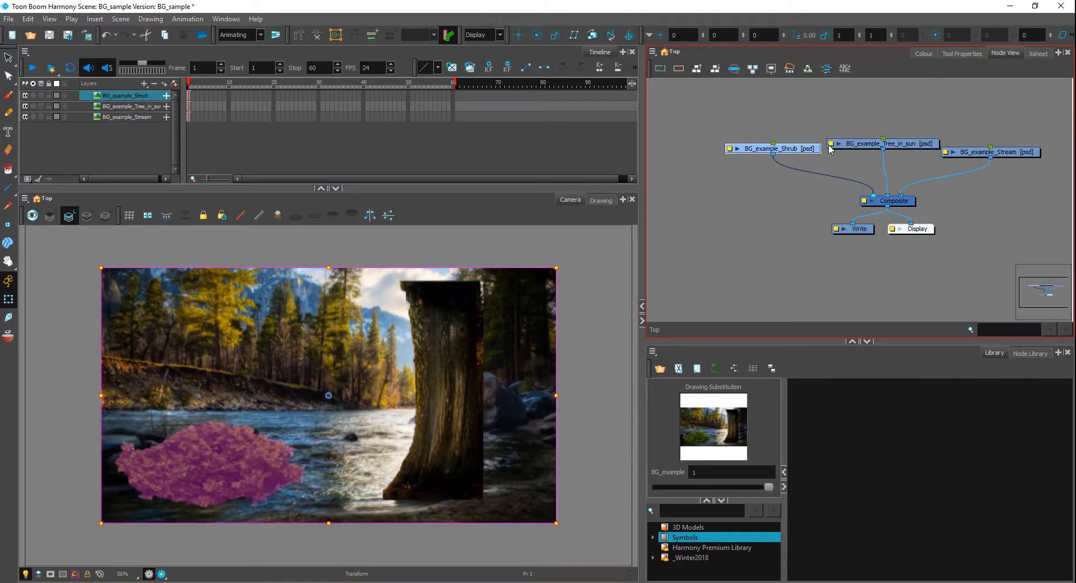
pyautogui.click(759, 122)
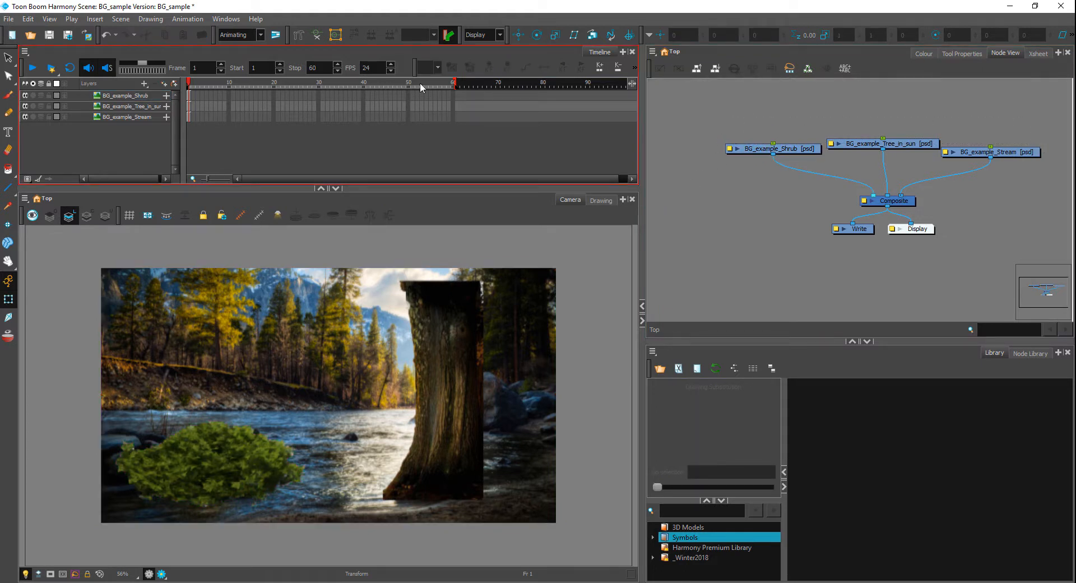
# - Extend the exposure of the Shrub, Tree_in_sun and Stream layers to frame 60
pyautogui.click(189, 95)
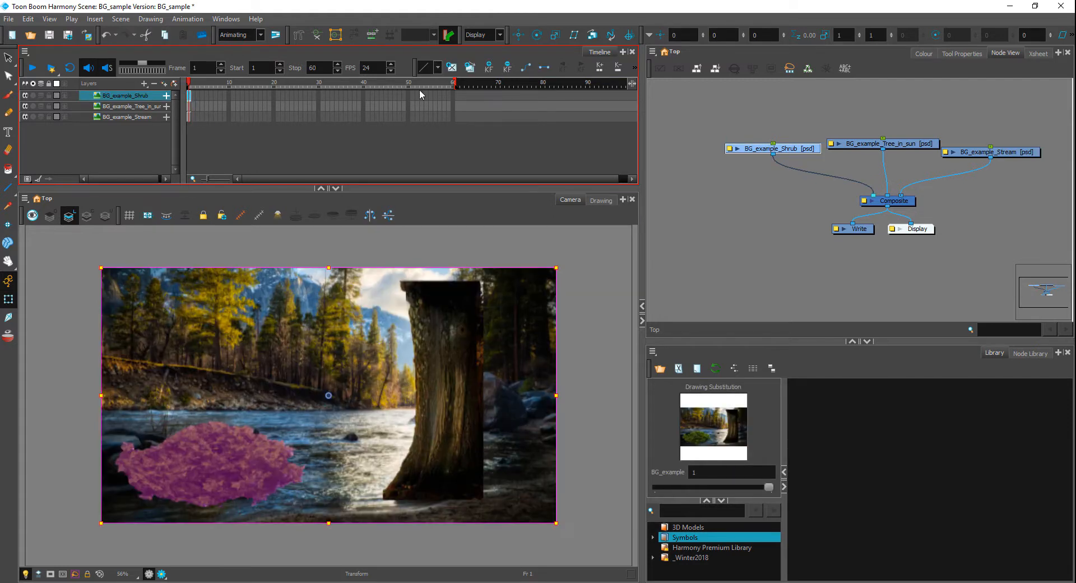
pyautogui.moveTo(453, 93); pyautogui.dragTo(452, 117)
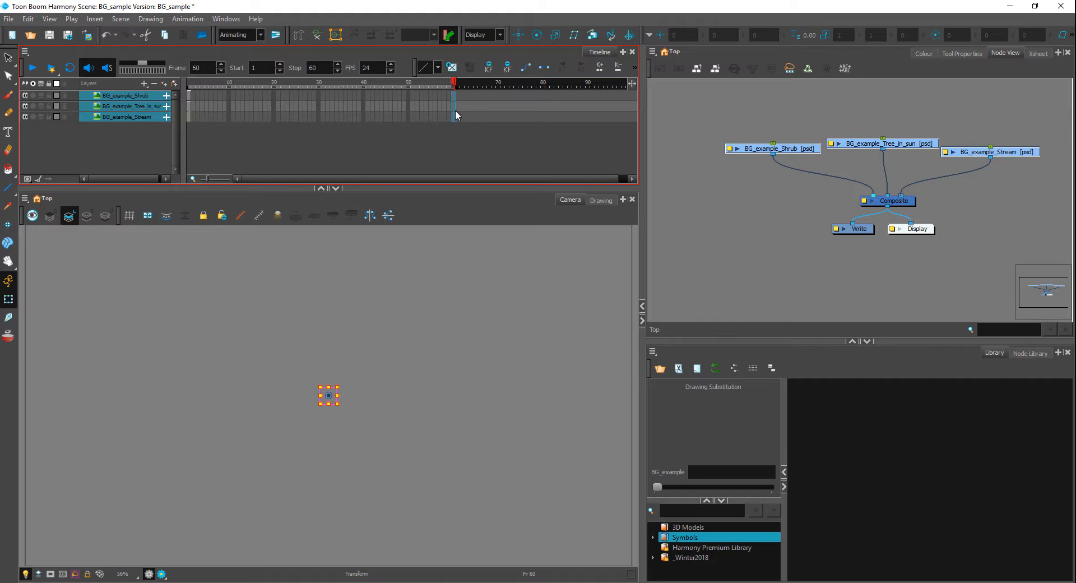
pyautogui.press('F5')
pyautogui.click(691, 185)
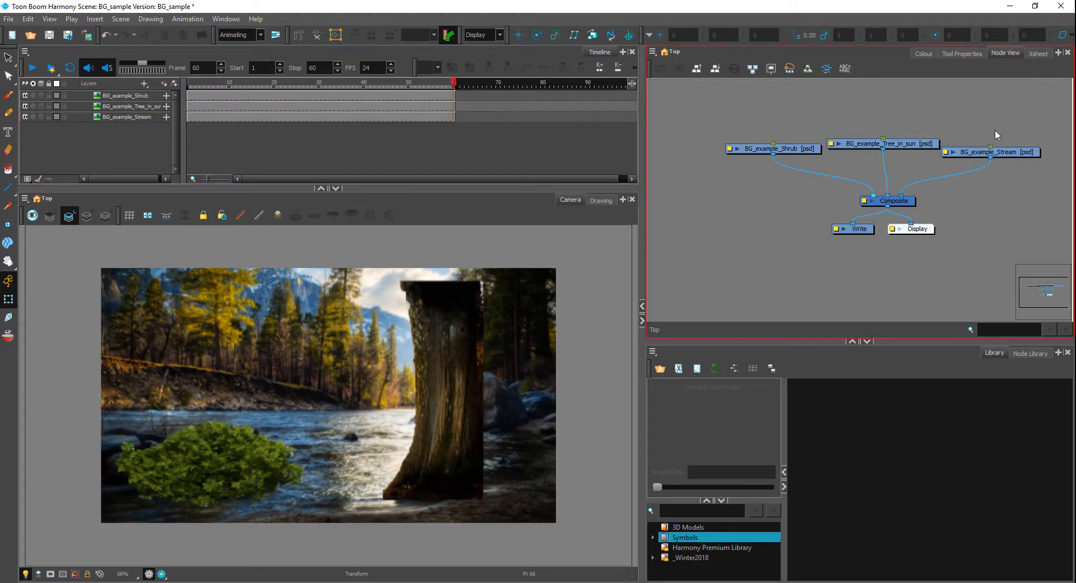
# - Add an individual parent peg to each of the Shrub, Tree_in_sun and Stream nodes
pyautogui.moveTo(771, 126)
pyautogui.mouseDown()
pyautogui.moveTo(1048, 169)
pyautogui.moveTo(980, 232)
pyautogui.mouseUp()
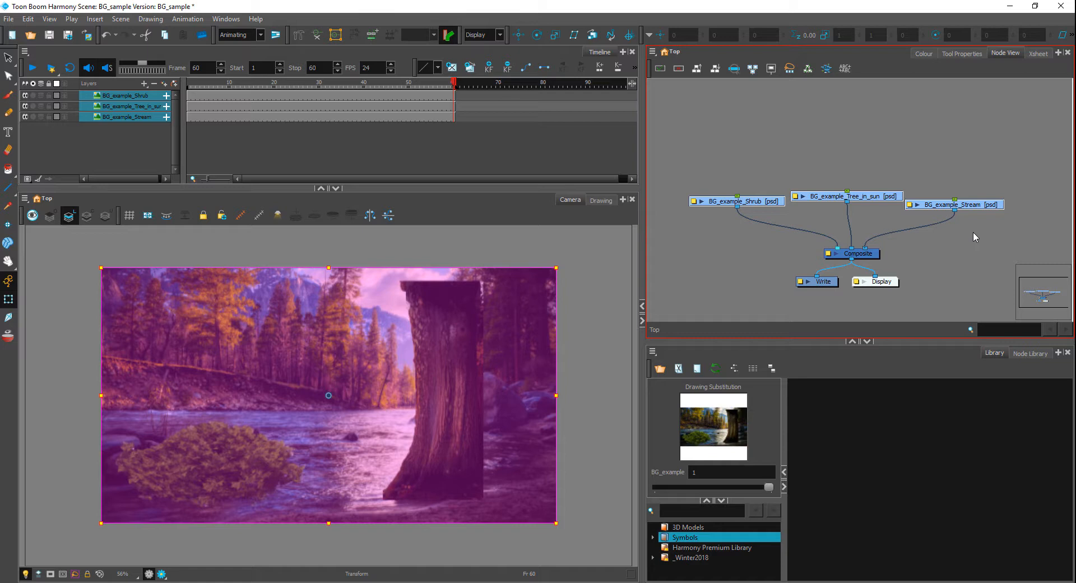
pyautogui.hotkey('ctrl', 'p')
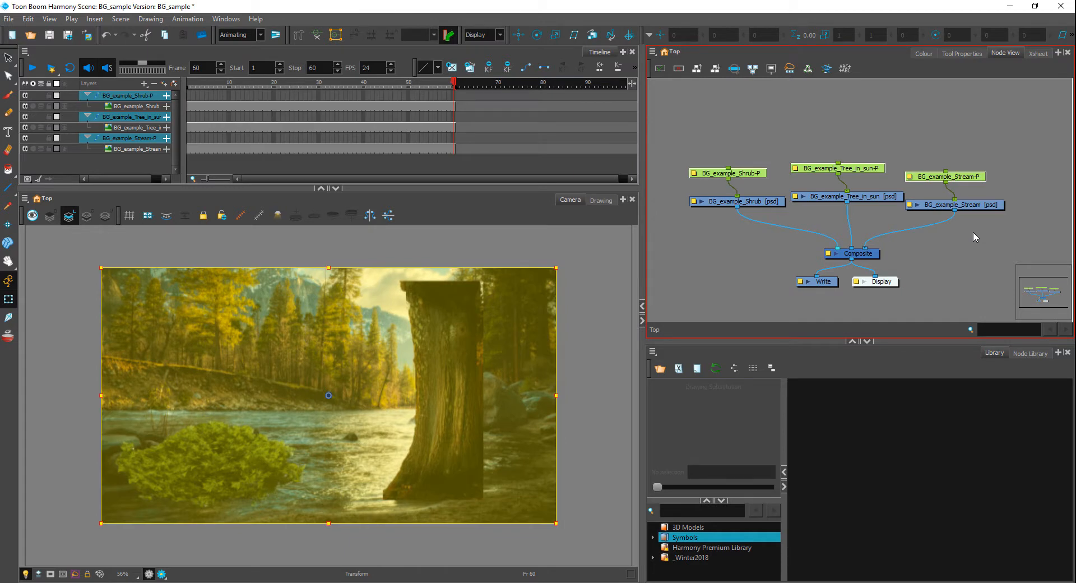
pyautogui.click(737, 160)
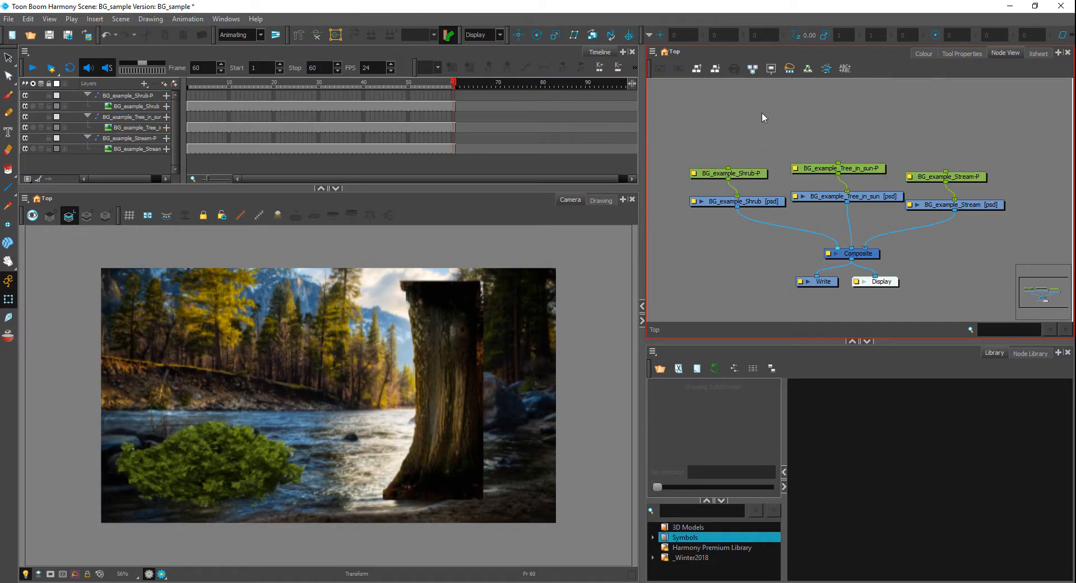
# - Add one parent peg above the three layer pegs and rename it Master_BG_P
pyautogui.moveTo(752, 178); pyautogui.dragTo(972, 211)
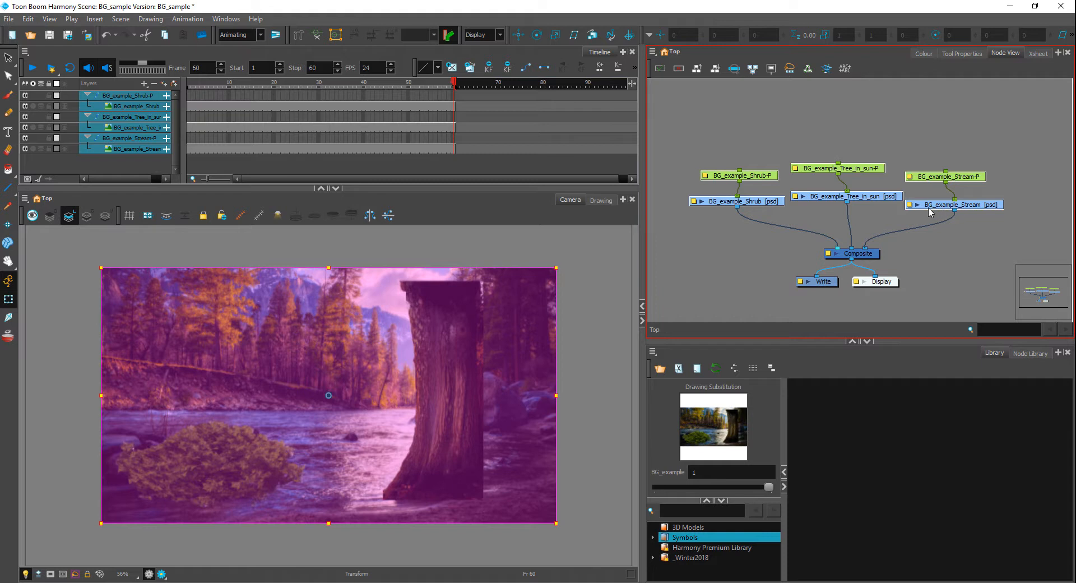
pyautogui.hotkey('ctrl', 'p')
pyautogui.click(804, 122)
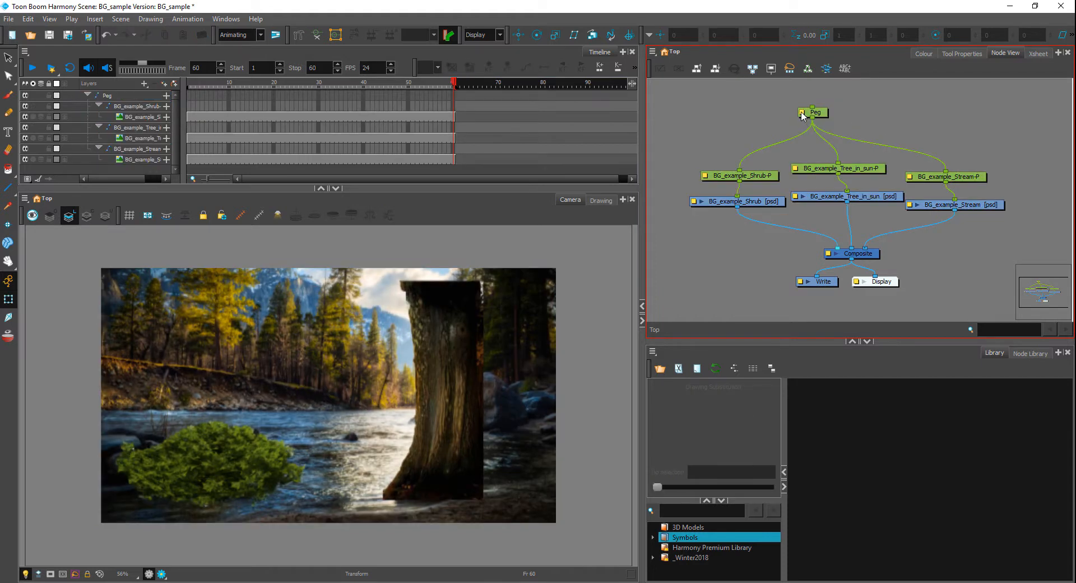
pyautogui.doubleClick(813, 113)
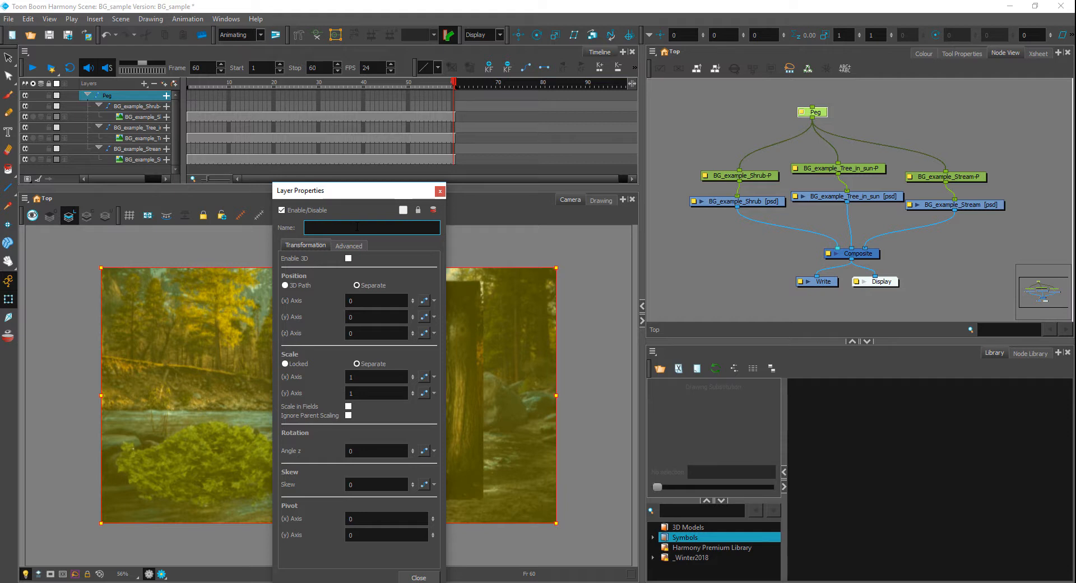
pyautogui.write('Master_BG_P')
pyautogui.press('Return')
# - Group the Master_BG_P peg with the three layer pegs and their image nodes
pyautogui.moveTo(687, 107); pyautogui.dragTo(1013, 208)
pyautogui.moveTo(833, 116)
pyautogui.mouseDown()
pyautogui.moveTo(849, 110)
pyautogui.moveTo(825, 112)
pyautogui.mouseUp()
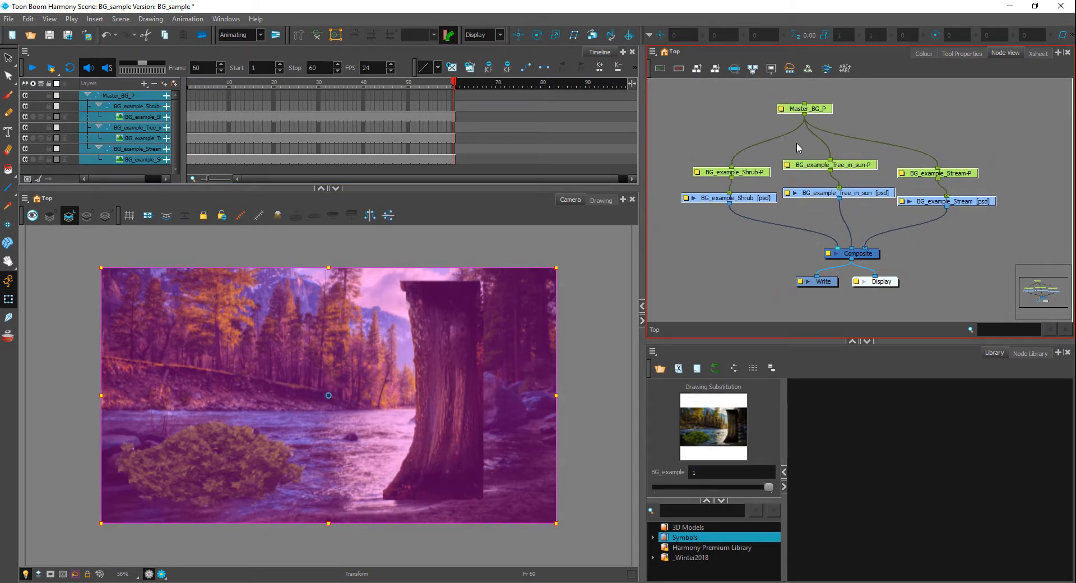
pyautogui.hotkey('ctrl', 'g')
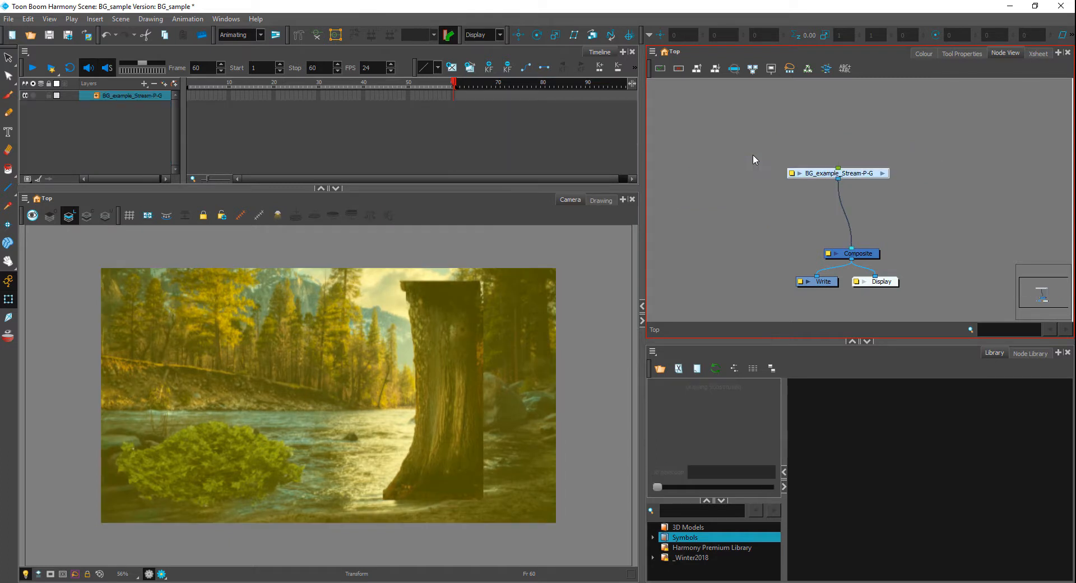
# - Move the new group close above the Composite and add a parent peg just above the group
pyautogui.moveTo(856, 175); pyautogui.dragTo(889, 220)
pyautogui.click(946, 196)
pyautogui.click(904, 212)
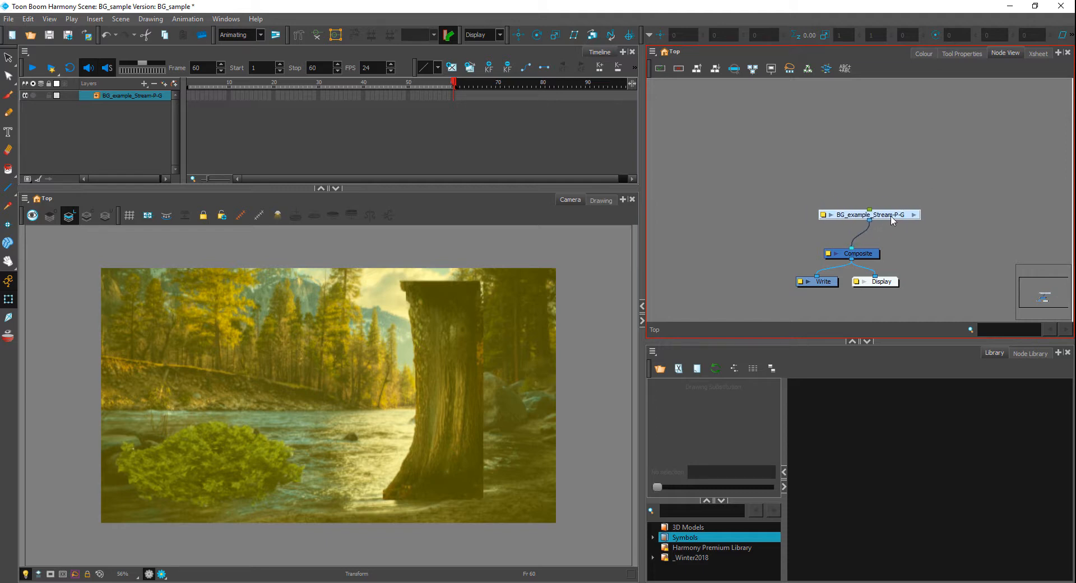
pyautogui.hotkey('ctrl', 'p')
pyautogui.moveTo(906, 157); pyautogui.dragTo(891, 181)
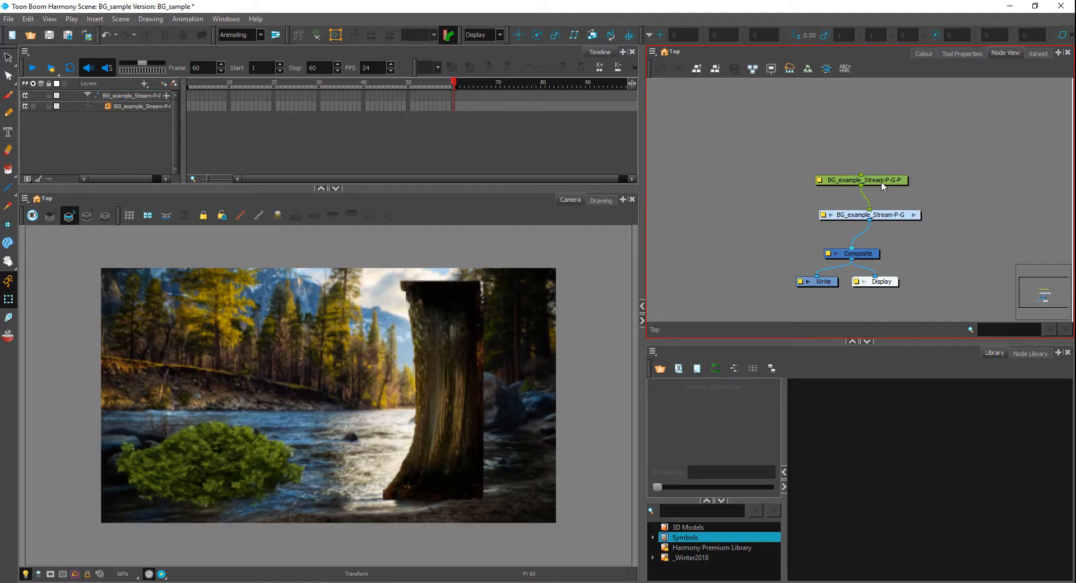
# - Enter the background group and examine its node network from Multi-Port-In to Multi-Port-Out
pyautogui.click(914, 215)
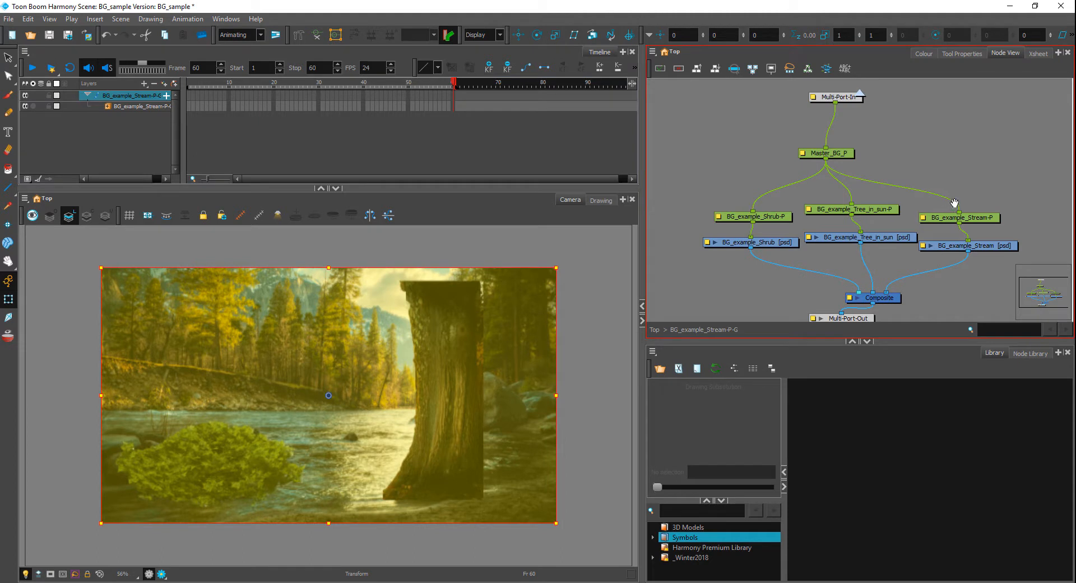
pyautogui.moveTo(954, 203); pyautogui.dragTo(925, 193)
pyautogui.click(842, 314)
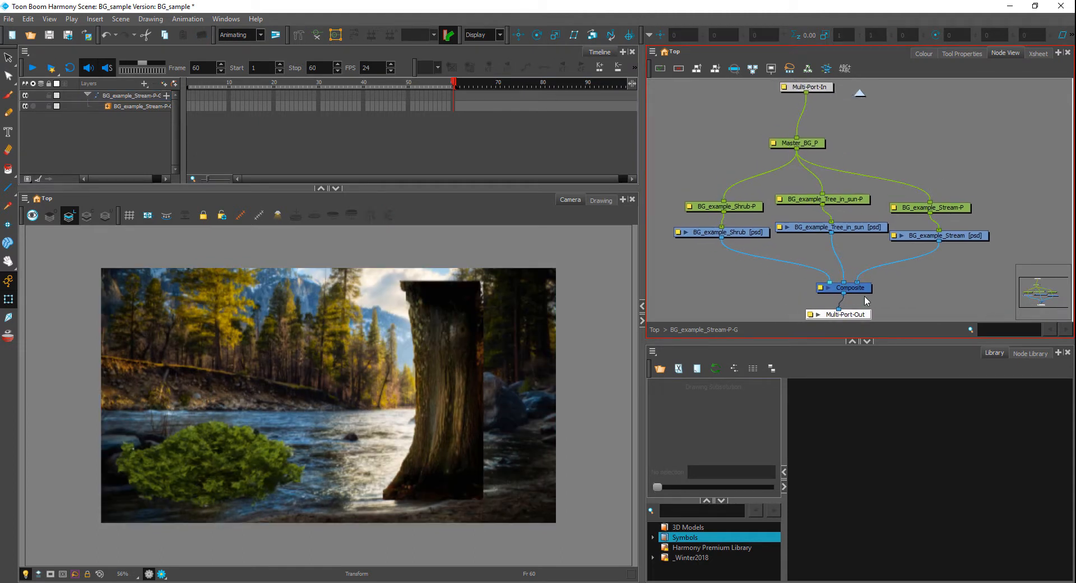
pyautogui.click(912, 132)
pyautogui.scroll(-1, 835, 155)
pyautogui.scroll(1, 835, 151)
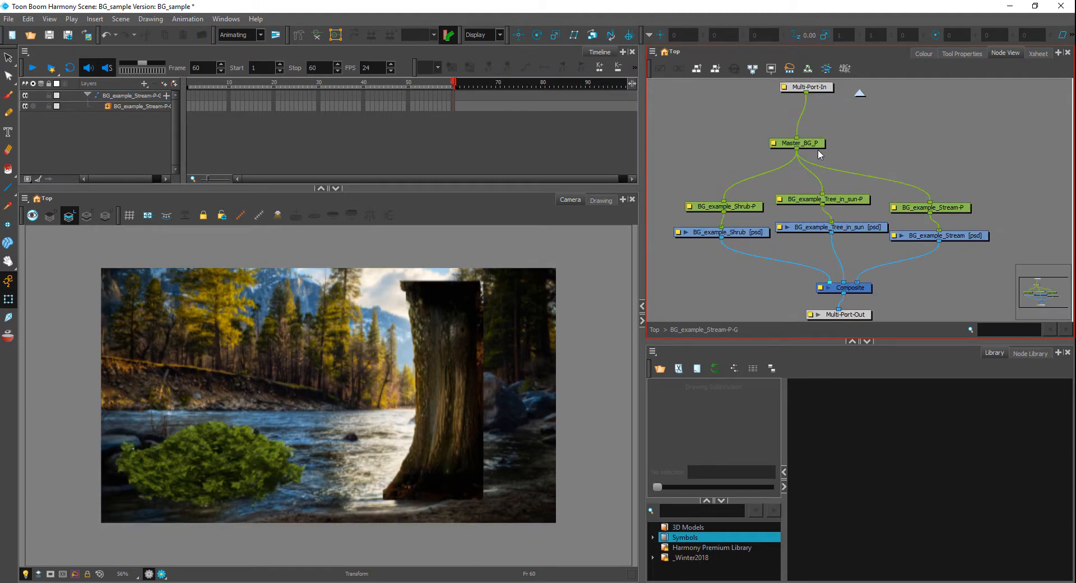
pyautogui.scroll(-1, 841, 155)
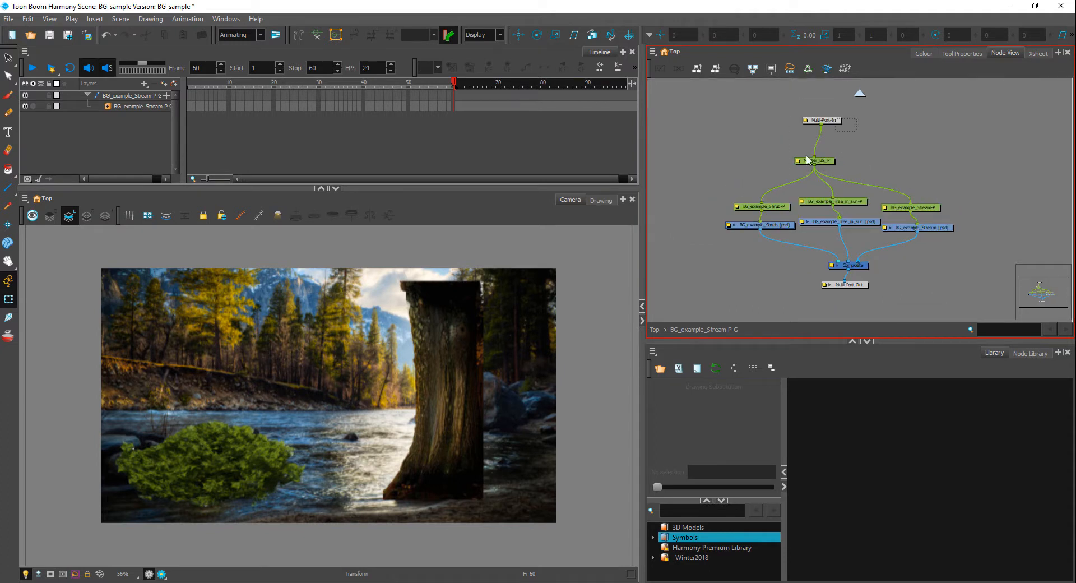
pyautogui.click(824, 160)
pyautogui.click(882, 200)
pyautogui.scroll(2, 842, 288)
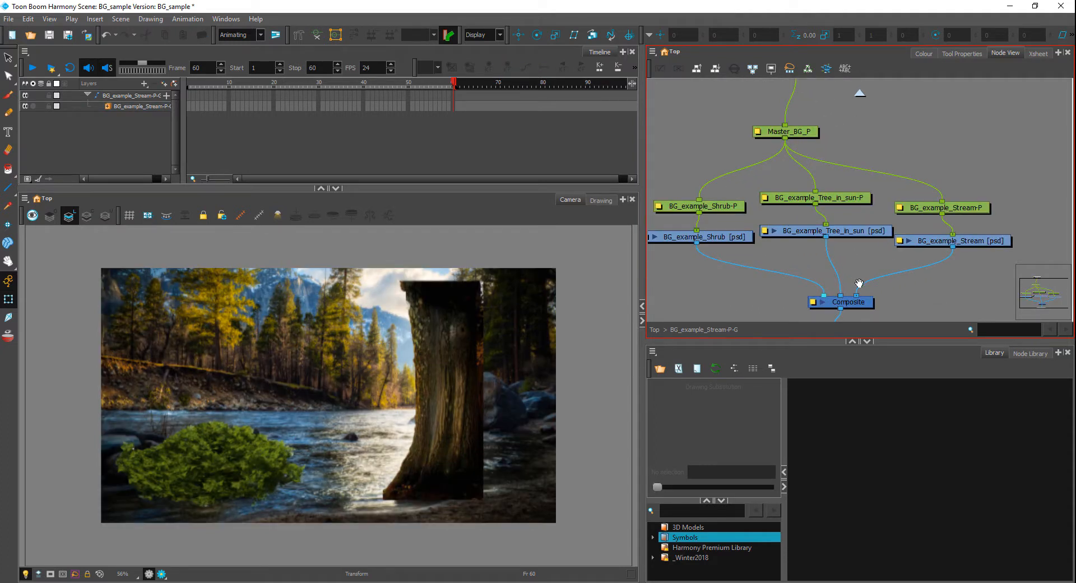
# - Set the mode of the Composite inside the group to Pass Through
pyautogui.moveTo(858, 283); pyautogui.dragTo(838, 235)
pyautogui.click(792, 255)
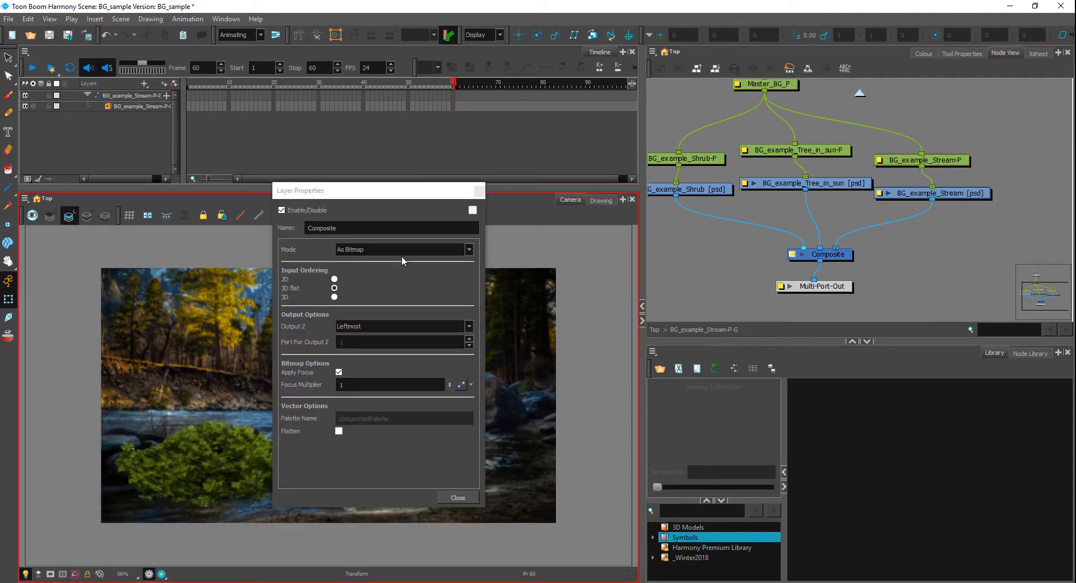
pyautogui.click(371, 247)
pyautogui.click(368, 282)
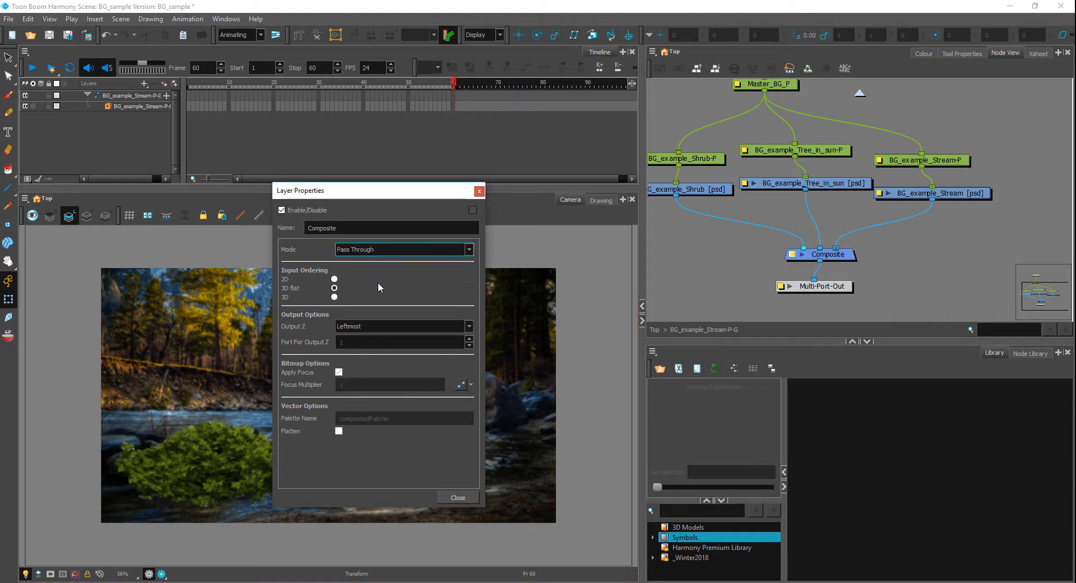
pyautogui.click(479, 191)
# - Move the group's Composite aside and shift Master_BG_P with its layer pegs and image nodes downward
pyautogui.moveTo(767, 201); pyautogui.dragTo(813, 234)
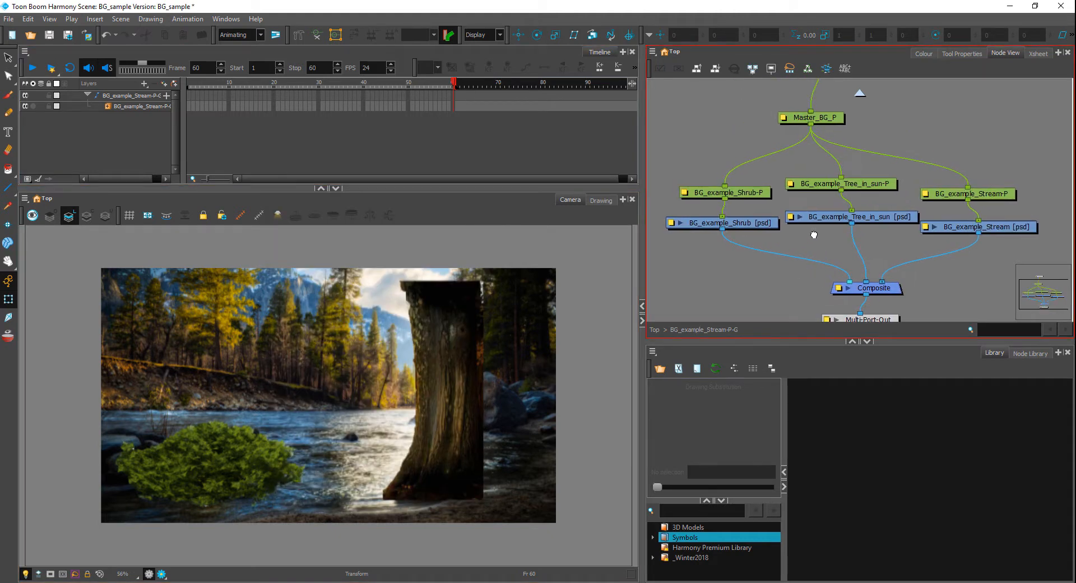
pyautogui.scroll(-4, 816, 213)
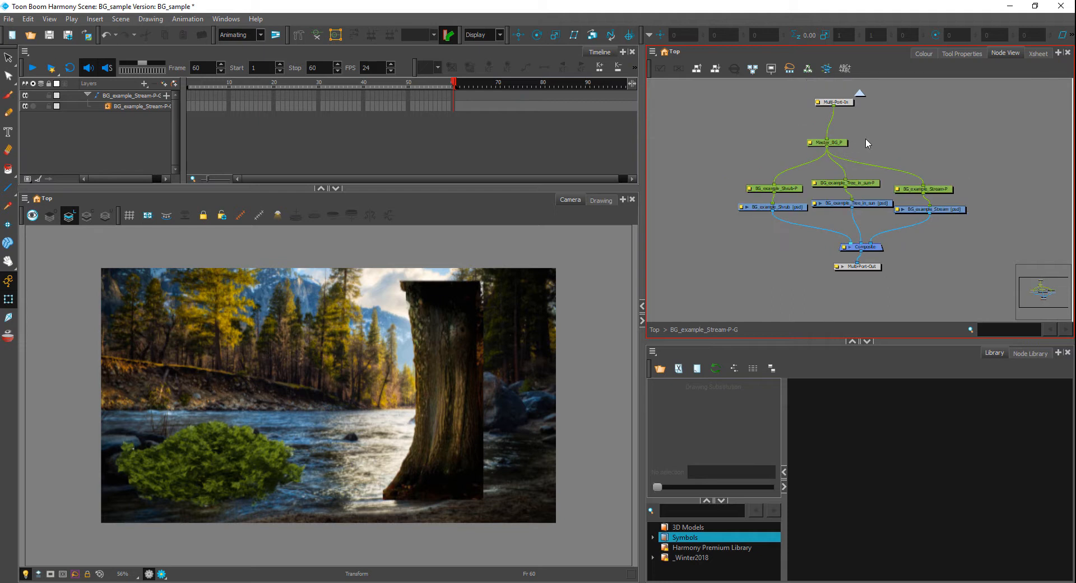
pyautogui.click(834, 147)
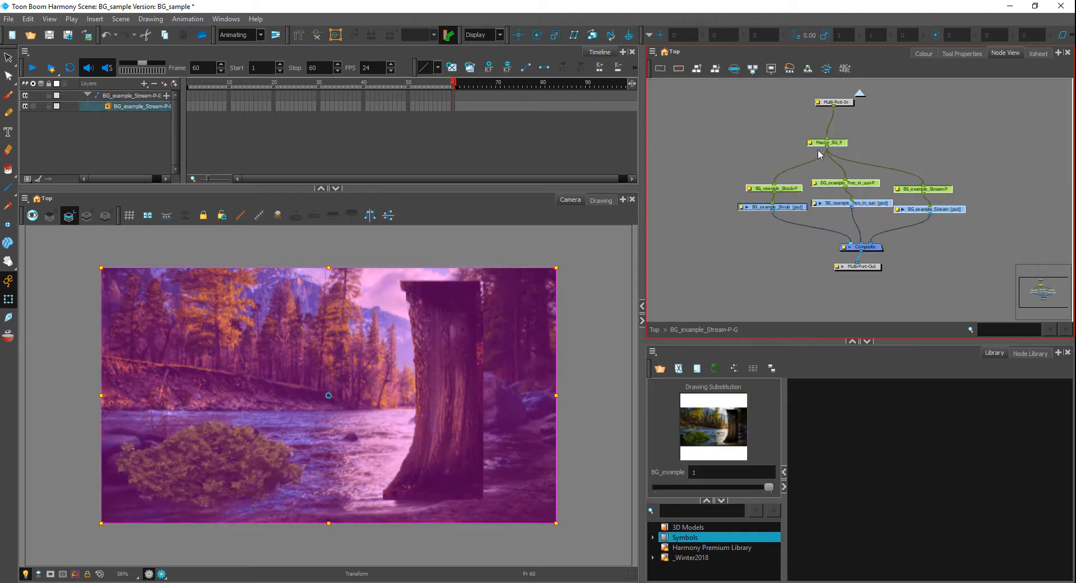
pyautogui.moveTo(837, 145); pyautogui.dragTo(723, 252)
pyautogui.click(906, 241)
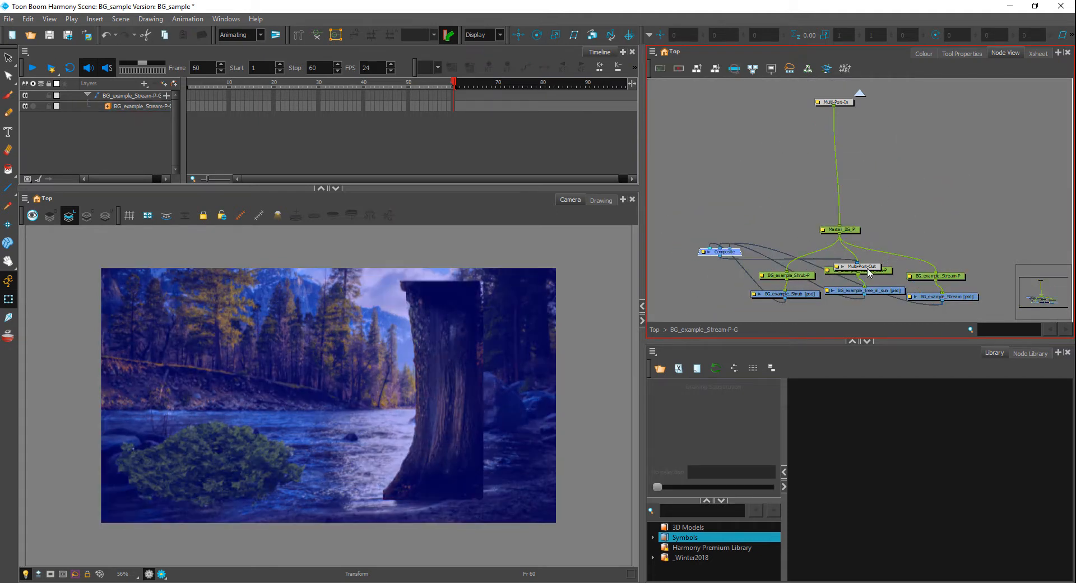
# - Place Multi-Port-Out among the image nodes and bring Multi-Port-In closer to Master_BG_P
pyautogui.click(895, 287)
pyautogui.moveTo(895, 287); pyautogui.dragTo(919, 314)
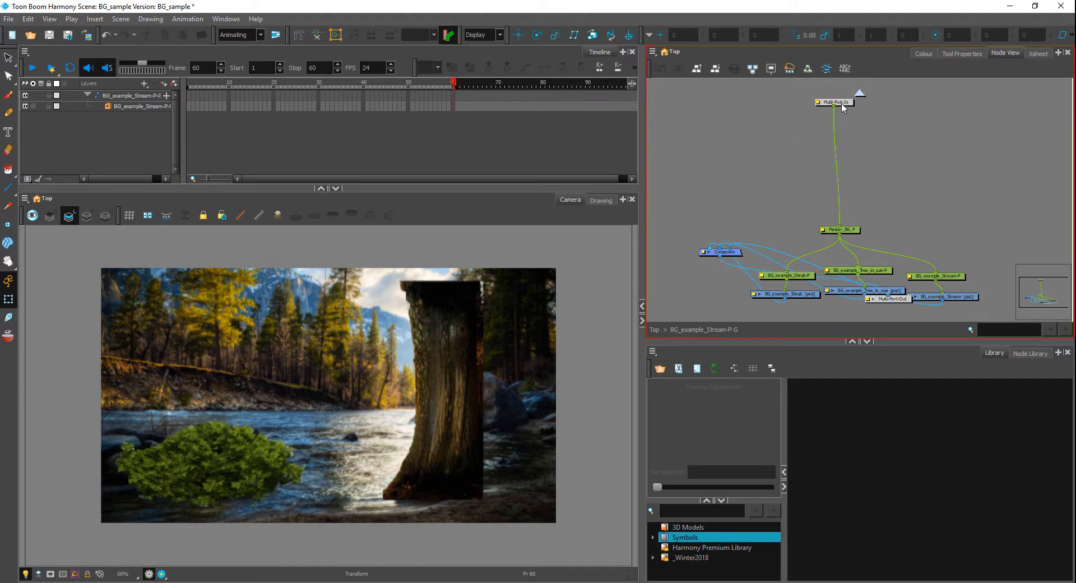
pyautogui.moveTo(843, 108); pyautogui.dragTo(827, 168)
pyautogui.click(907, 224)
pyautogui.scroll(-2, 906, 163)
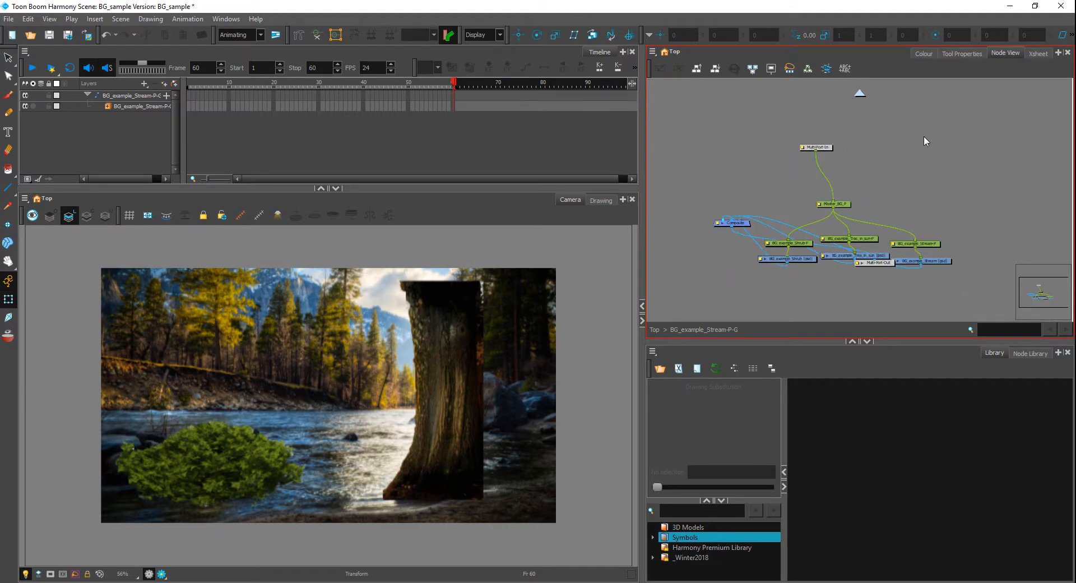
# - Select all nodes in the group and auto-order them with X Overlap 25%, Layer Spacing 60 and Vertical Spacing 5
pyautogui.moveTo(984, 118); pyautogui.dragTo(748, 235)
pyautogui.moveTo(721, 281); pyautogui.dragTo(714, 286)
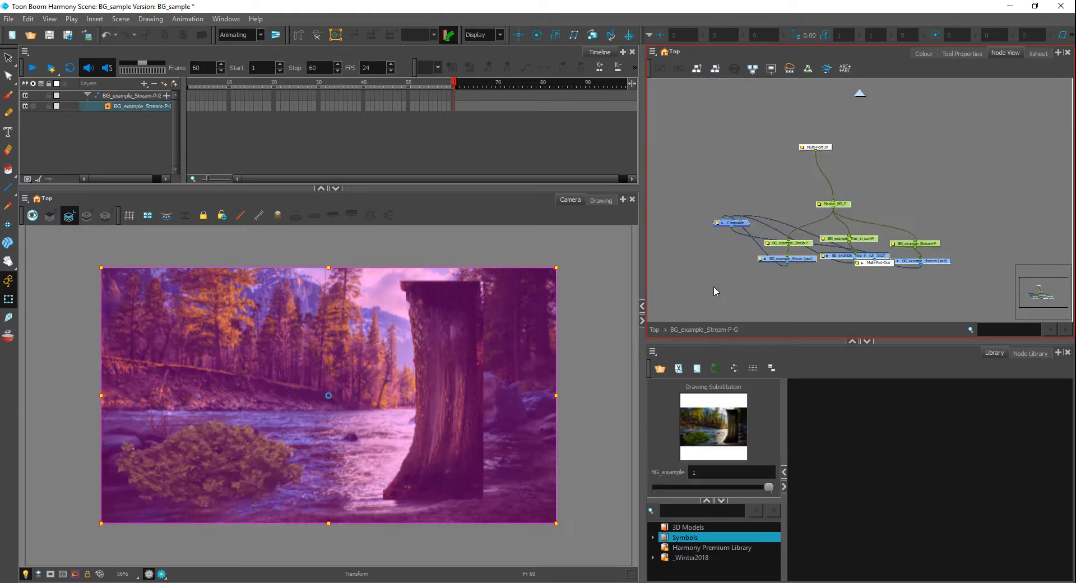
pyautogui.click(718, 70)
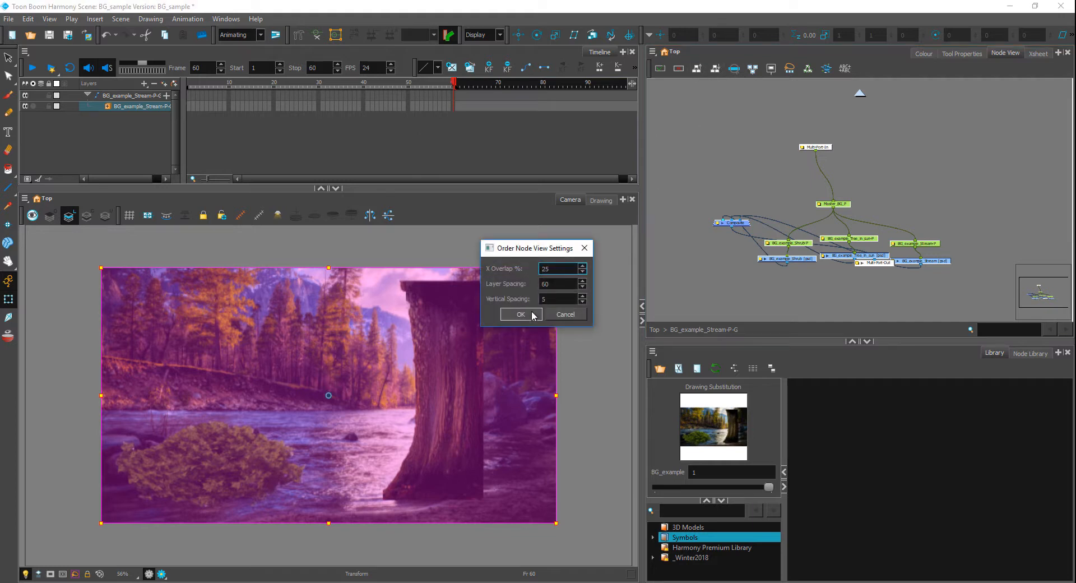
pyautogui.click(506, 313)
pyautogui.click(976, 175)
pyautogui.scroll(2, 913, 168)
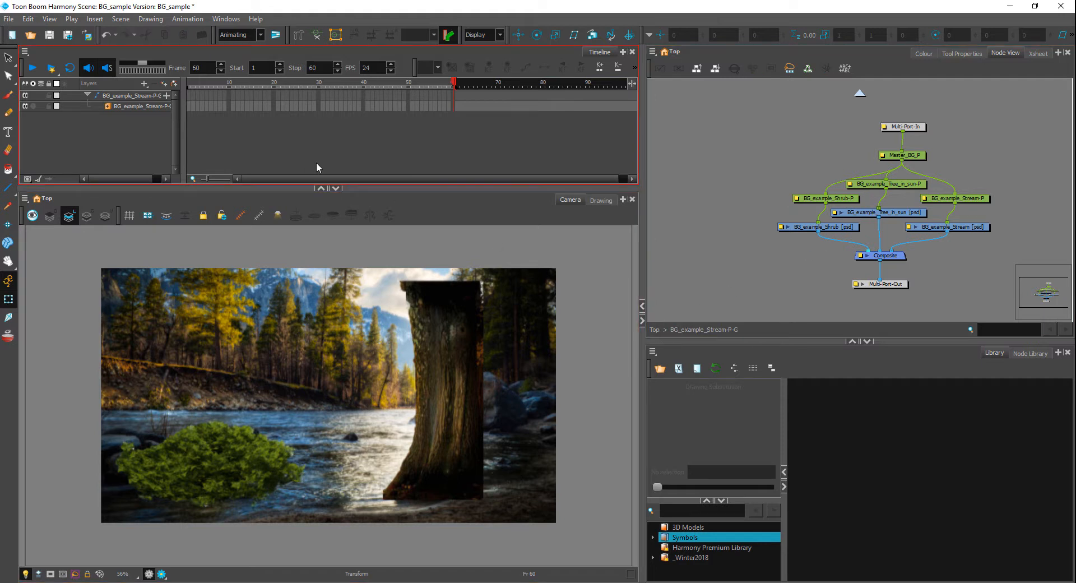
# - Examine the image sharpness of the background layers, comparing the normal display with the Render view, and return to the normal display
pyautogui.scroll(-2, 336, 286)
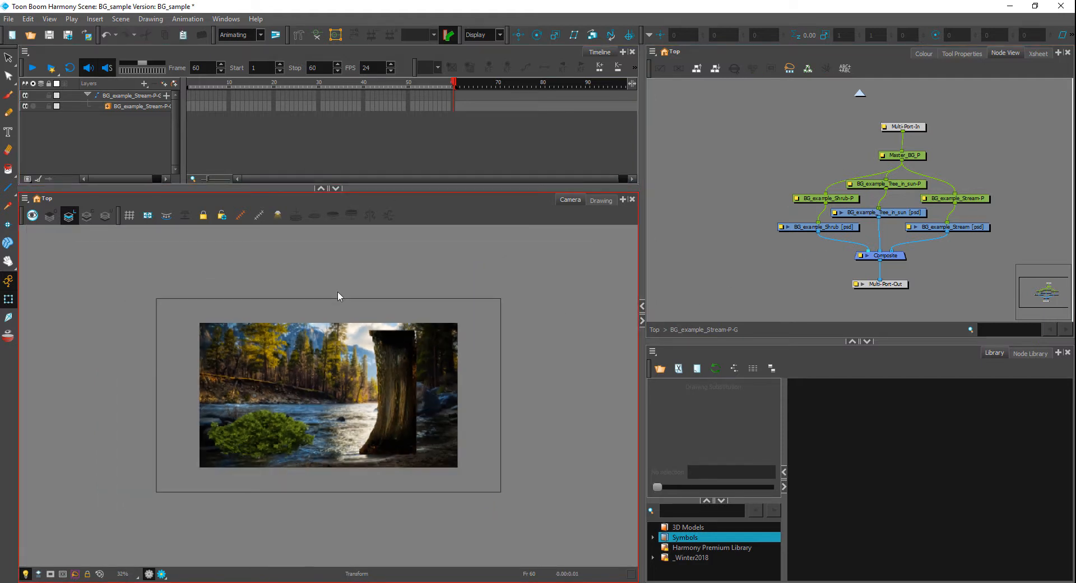
pyautogui.scroll(1, 288, 335)
pyautogui.scroll(4, 288, 335)
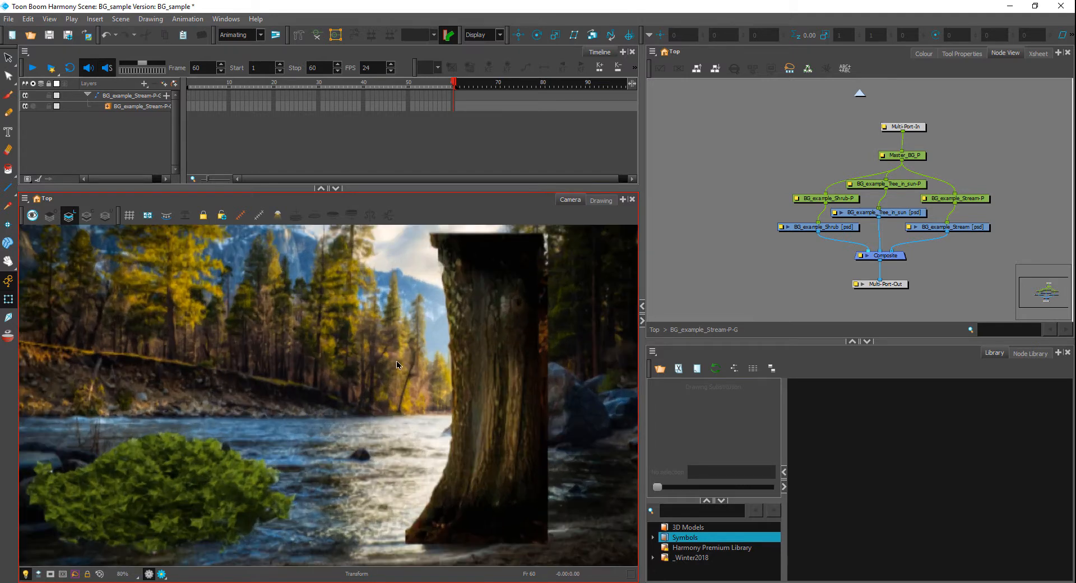
pyautogui.scroll(-5, 352, 388)
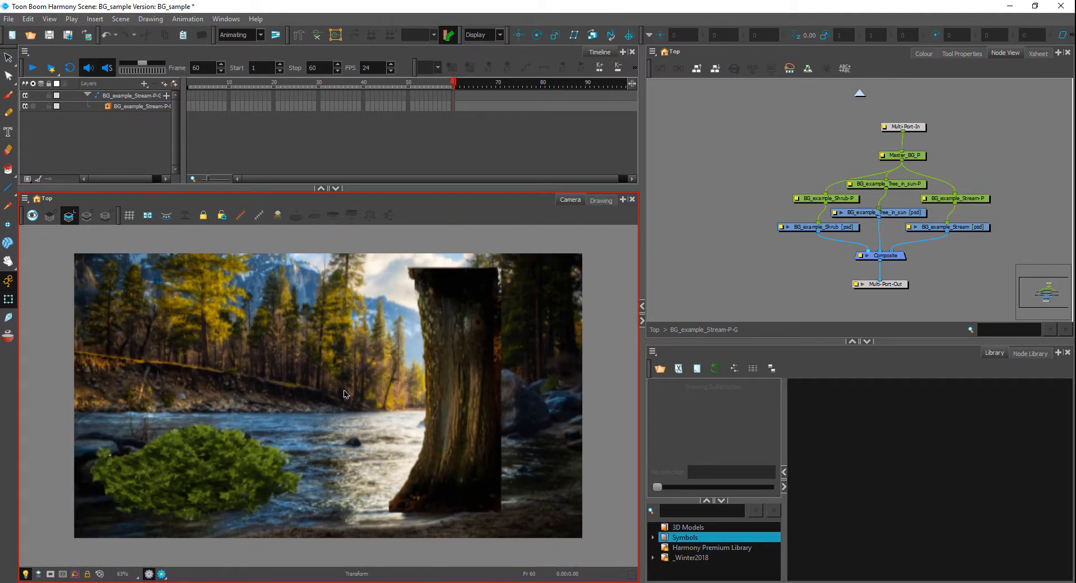
pyautogui.click(242, 464)
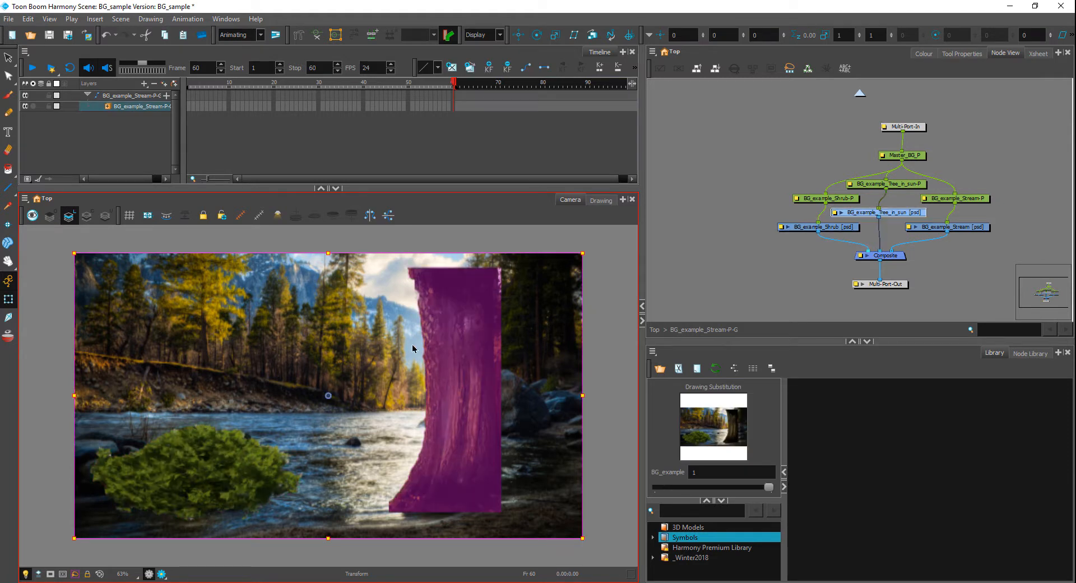
pyautogui.click(589, 306)
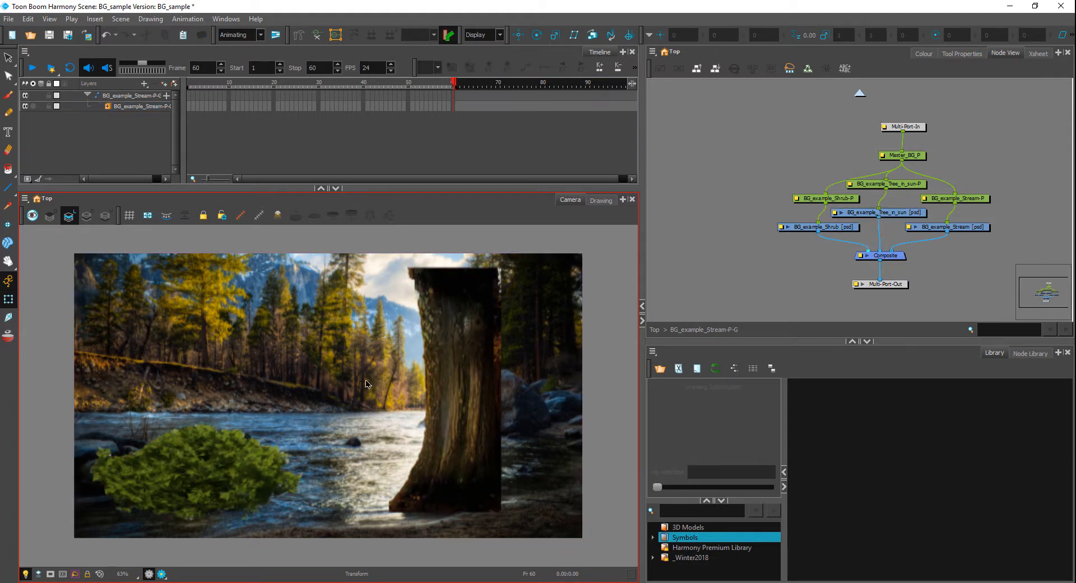
pyautogui.scroll(1, 286, 461)
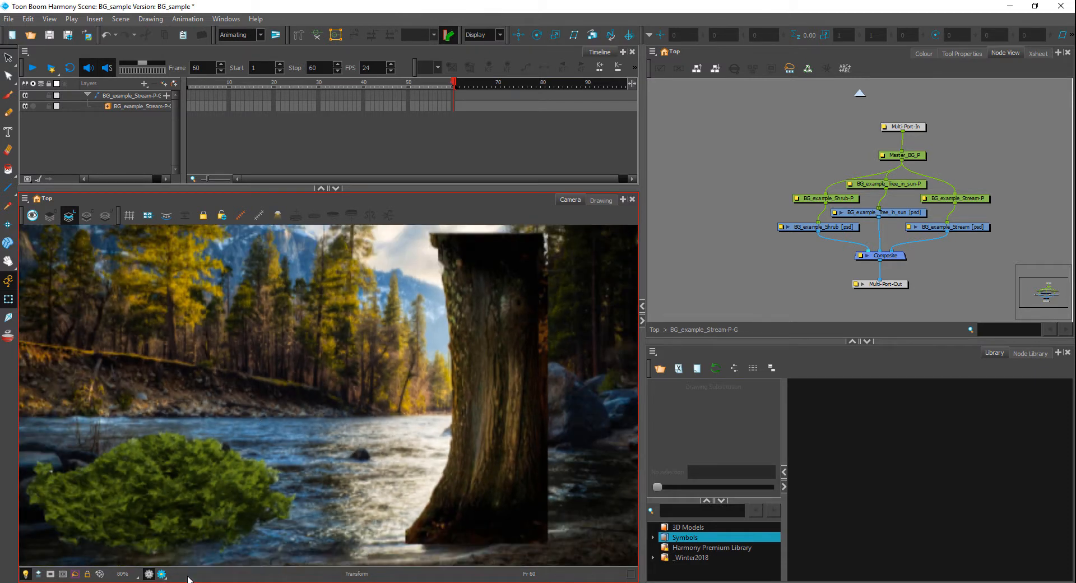
pyautogui.click(161, 573)
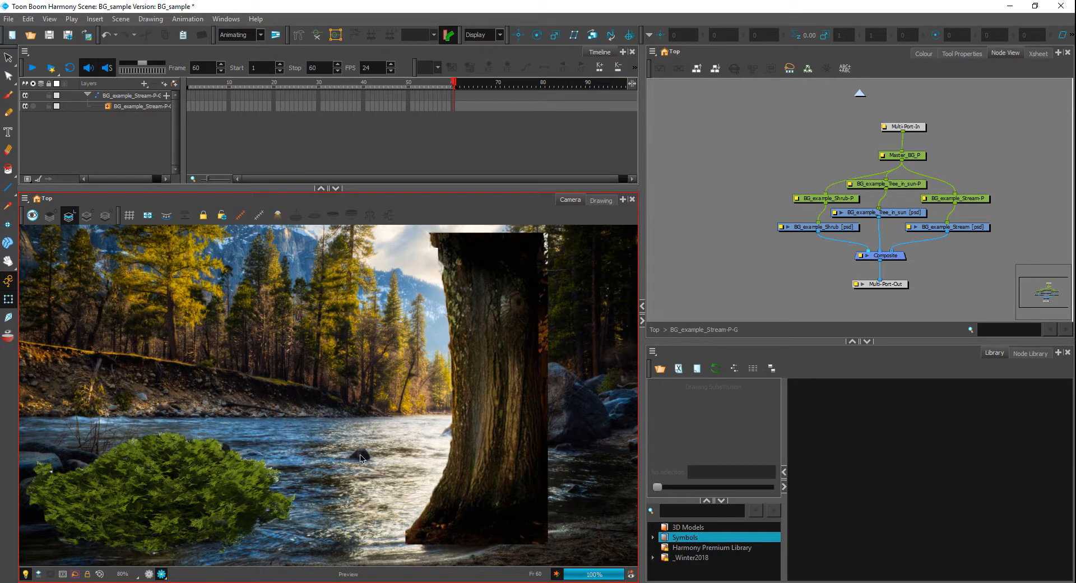
pyautogui.click(162, 573)
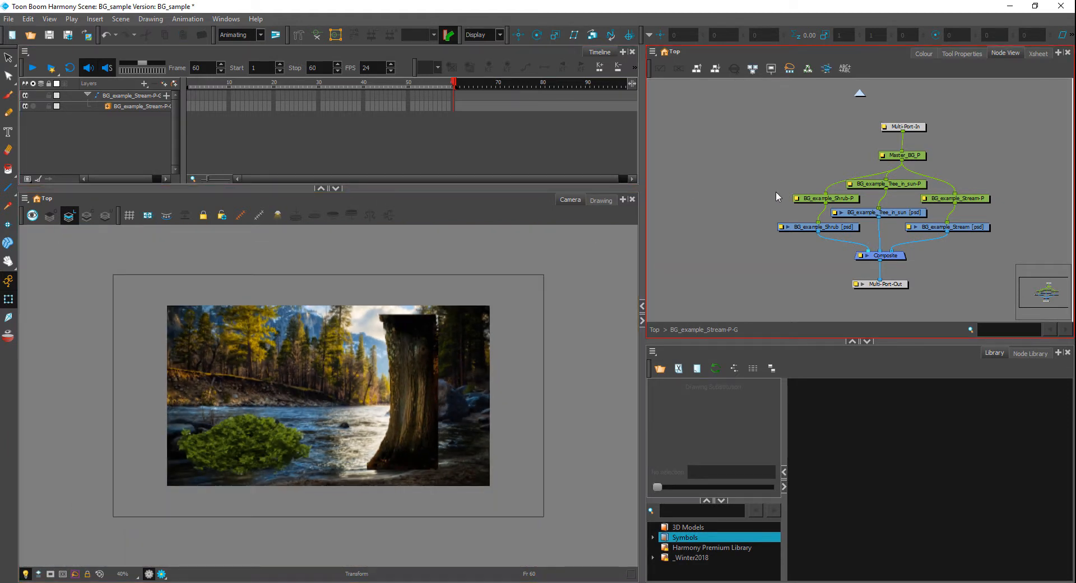
# - Turn off Animate mode, then enlarge the whole background to about 2.02 times its size and reposition it in the camera frame
pyautogui.click(8, 300)
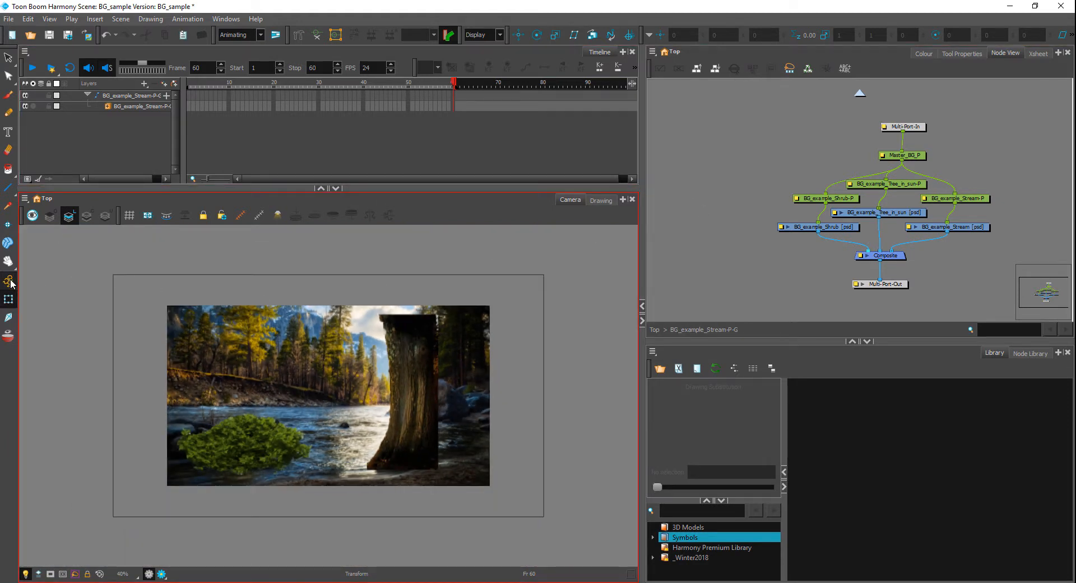
pyautogui.click(918, 156)
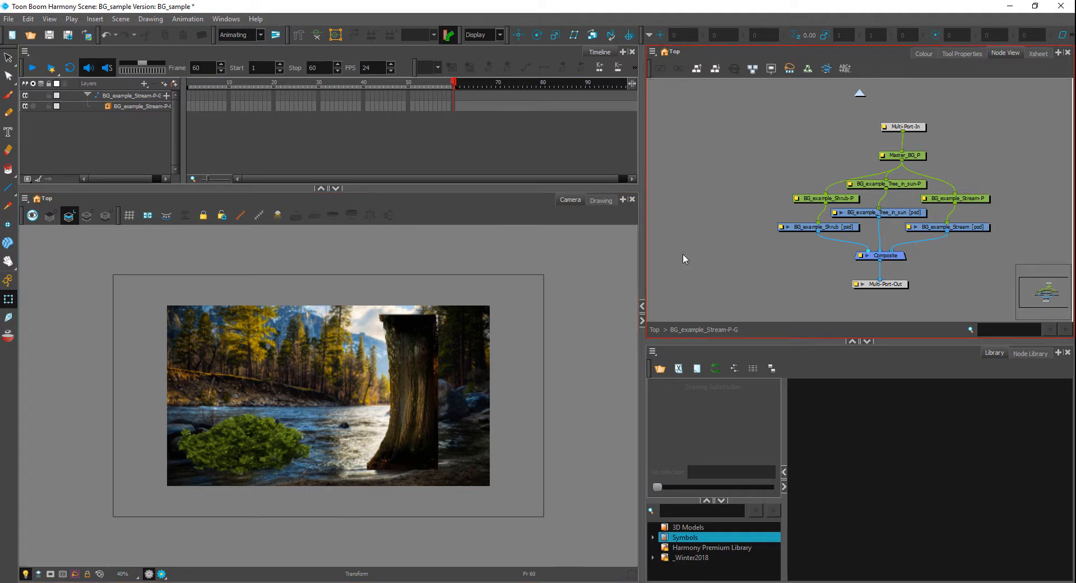
pyautogui.click(506, 336)
pyautogui.click(469, 344)
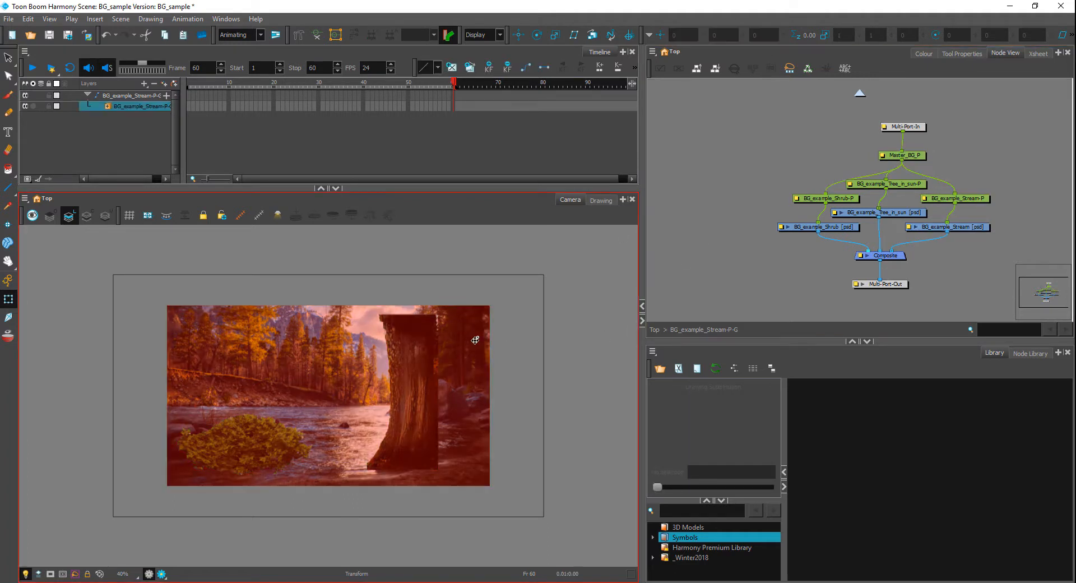
pyautogui.moveTo(491, 307); pyautogui.dragTo(673, 249)
pyautogui.moveTo(386, 345); pyautogui.dragTo(451, 373)
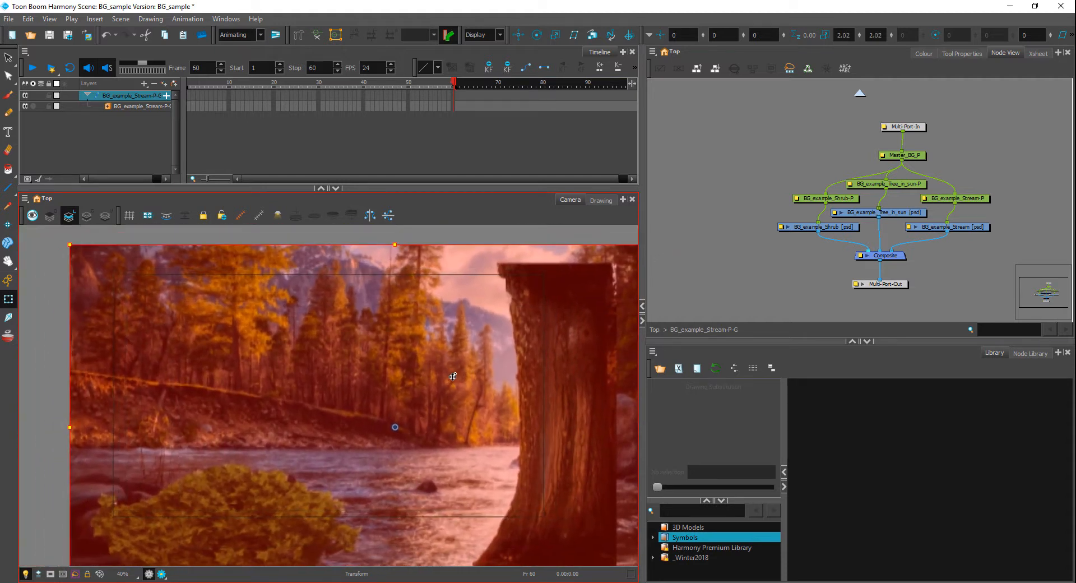
pyautogui.click(35, 304)
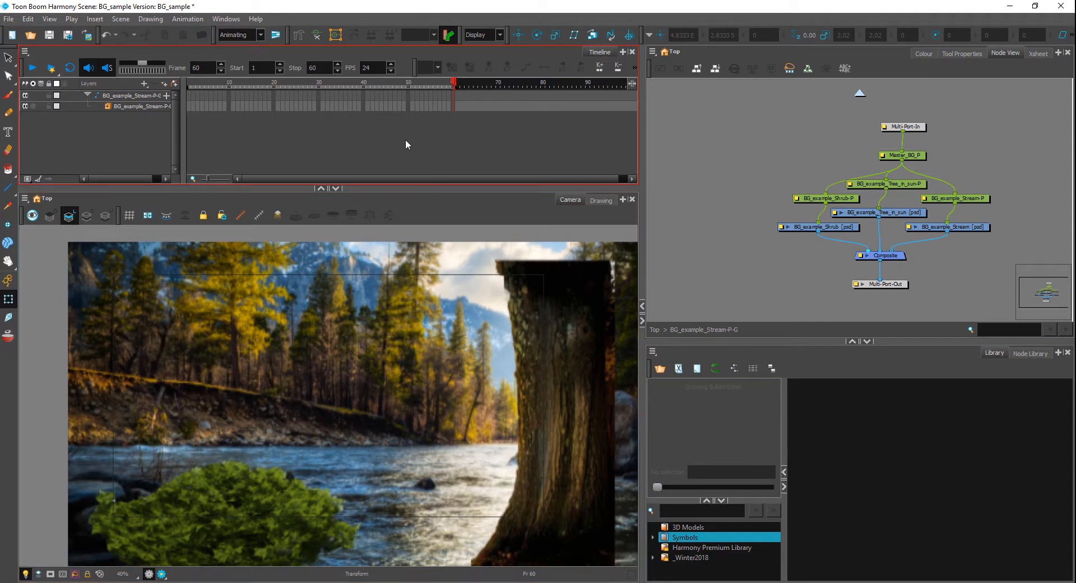
# - Through their parent pegs, move the tree slightly left and the shrub right so it overlaps the base of the trunk
pyautogui.click(527, 334)
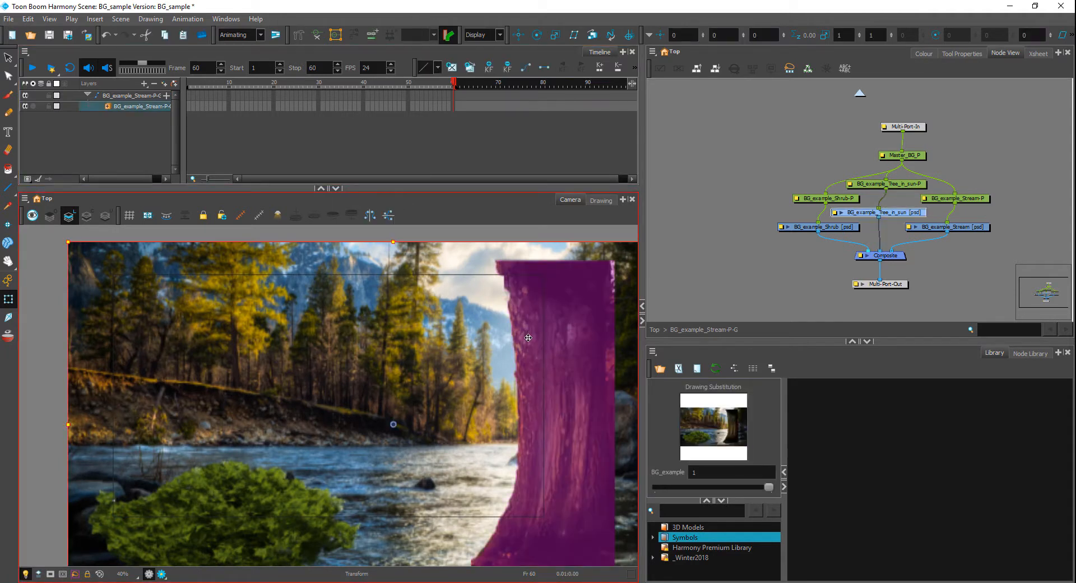
pyautogui.press('b')
pyautogui.moveTo(529, 346); pyautogui.dragTo(474, 344)
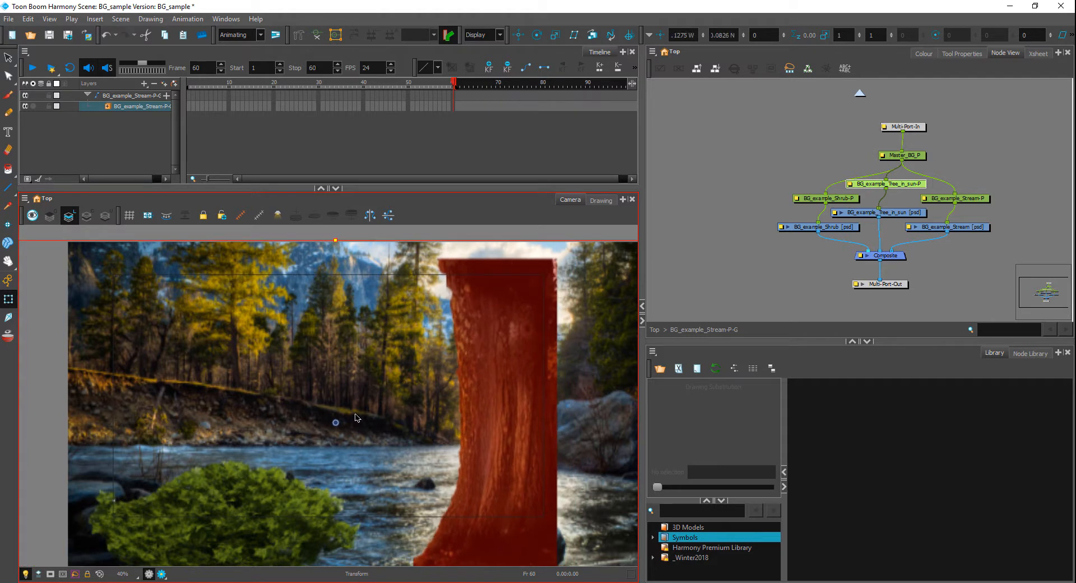
pyautogui.click(276, 492)
pyautogui.moveTo(277, 492); pyautogui.dragTo(469, 505)
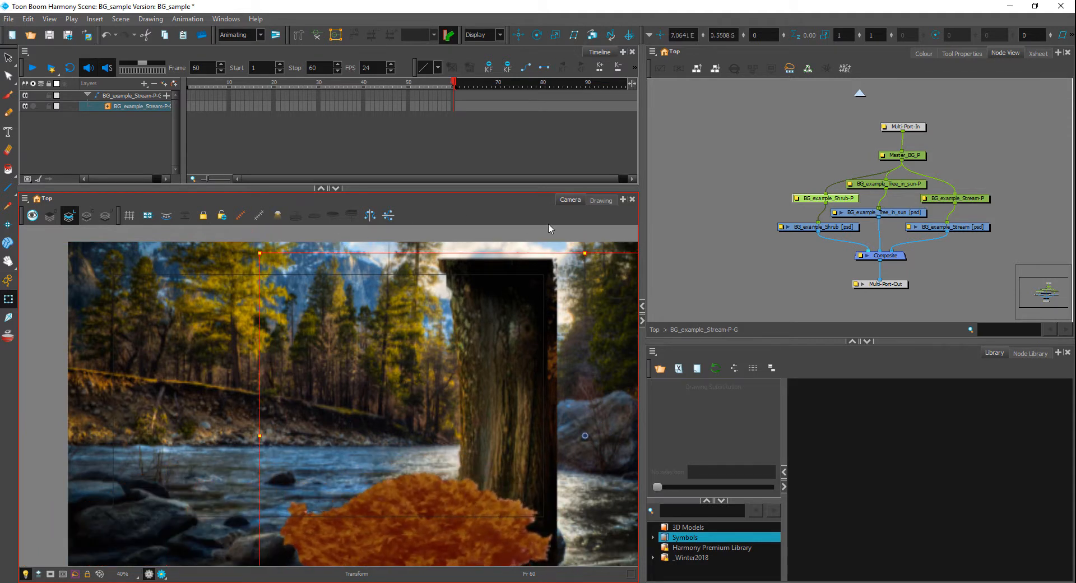
pyautogui.click(707, 244)
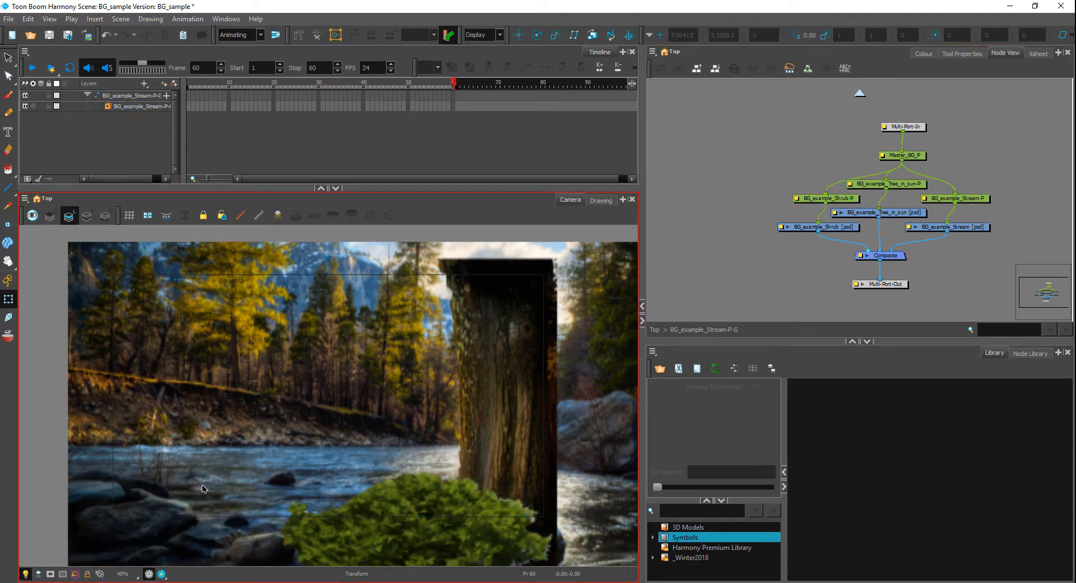
# - Mask everything outside the camera frame and check the stream and tree layers within it
pyautogui.click(51, 573)
pyautogui.scroll(1, 314, 456)
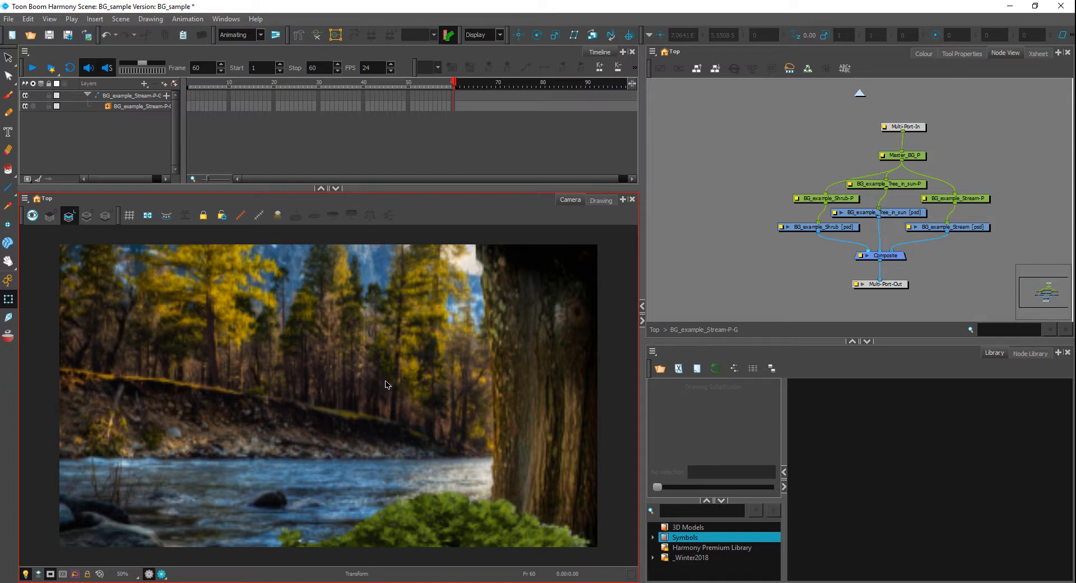
pyautogui.click(321, 420)
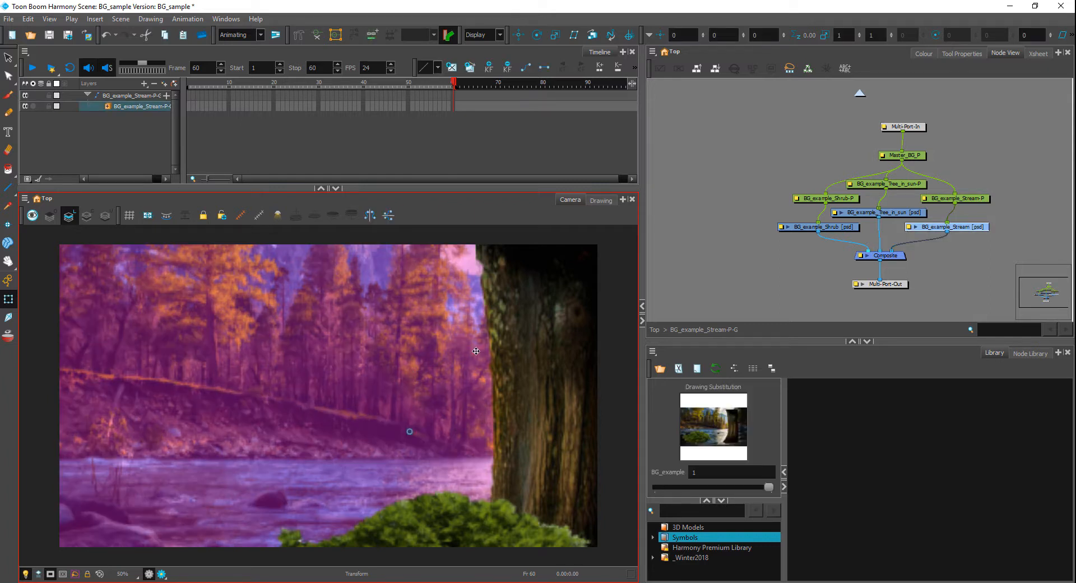
pyautogui.click(519, 345)
pyautogui.click(663, 275)
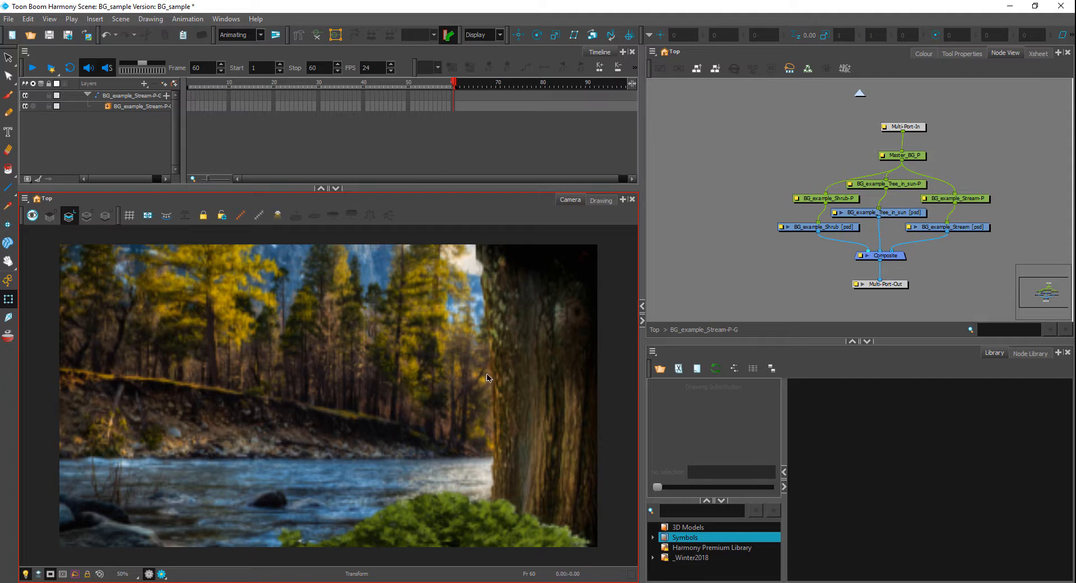
# - Set the stream image's bitmap quality to the maximum resolution of 1920
pyautogui.click(387, 354)
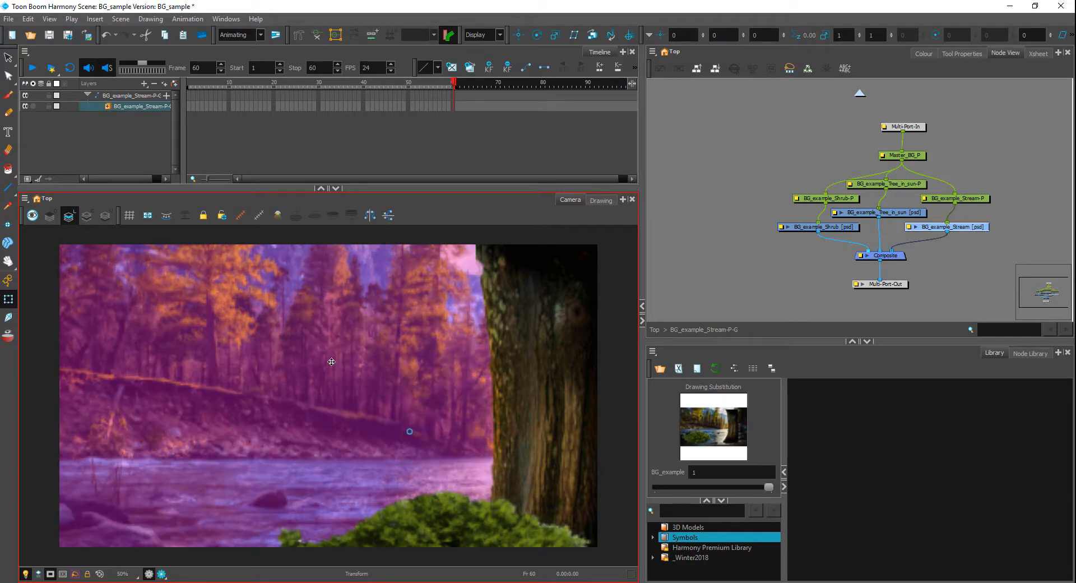
pyautogui.hotkey('alt', 'q')
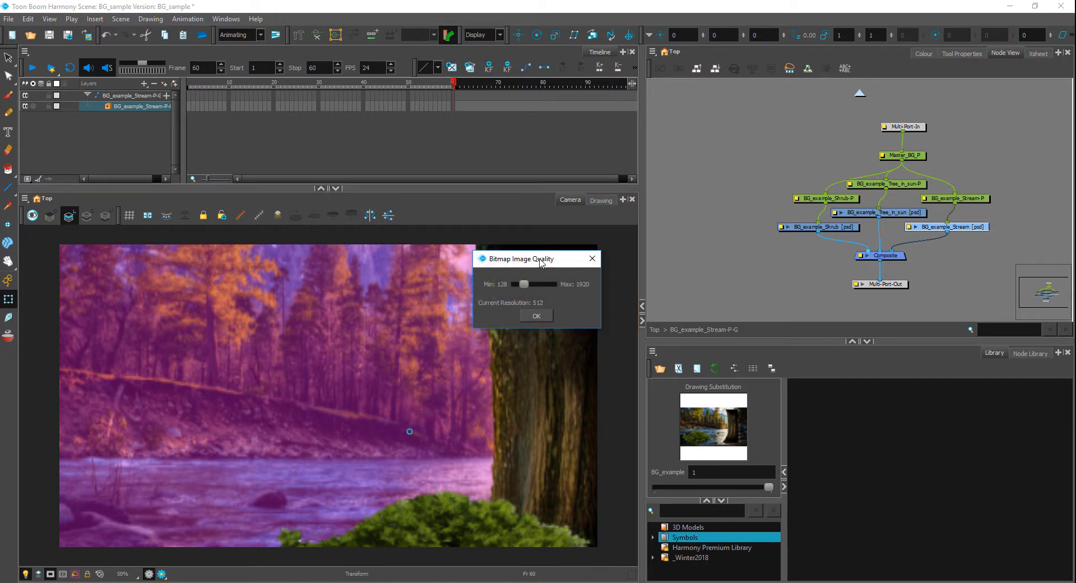
pyautogui.moveTo(540, 263); pyautogui.dragTo(469, 322)
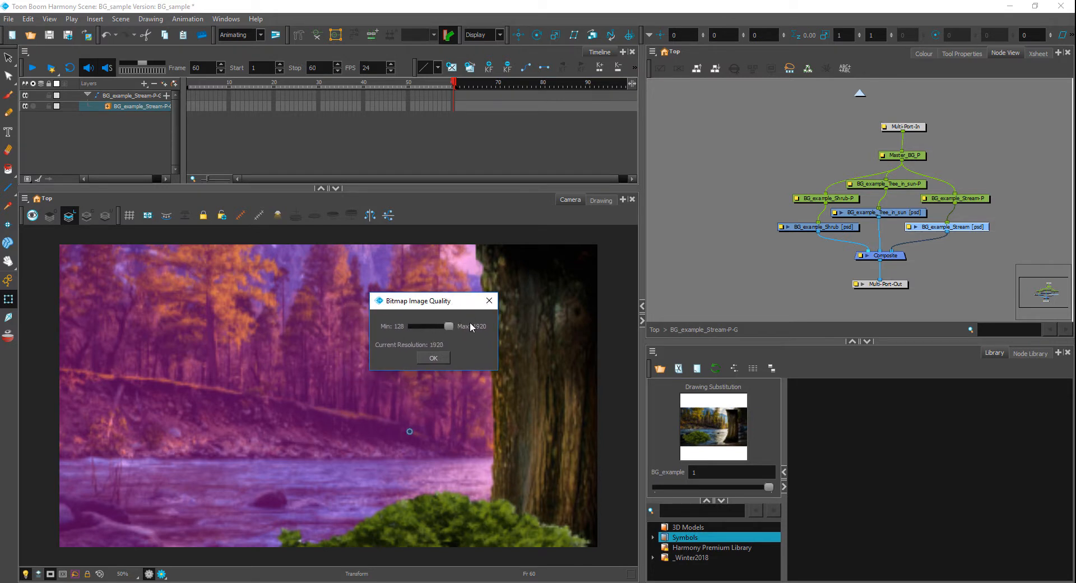
pyautogui.click(440, 358)
pyautogui.click(611, 293)
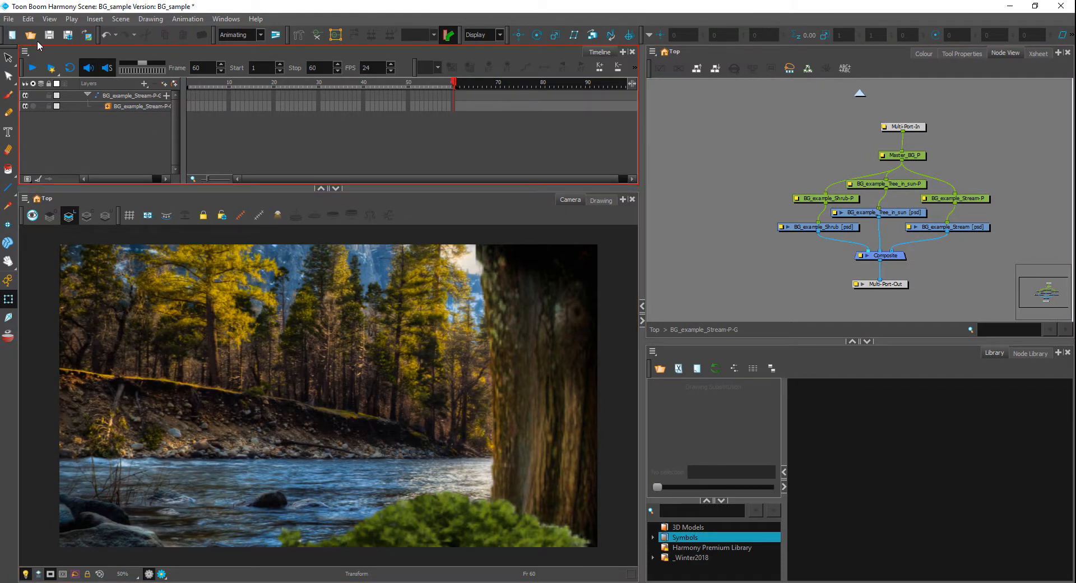
# - Select the tree image and raise its bitmap quality
pyautogui.click(488, 275)
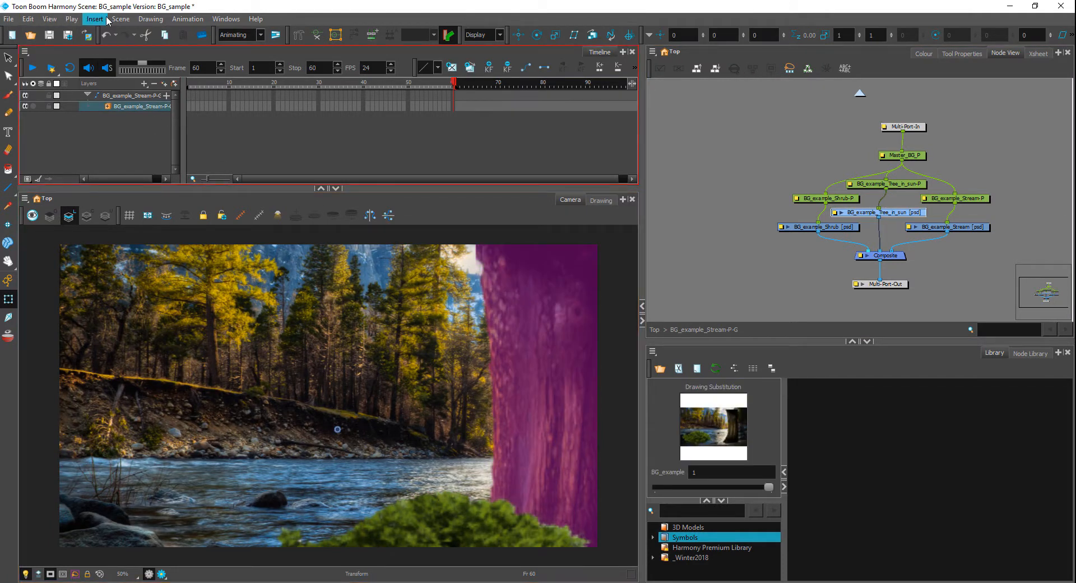
pyautogui.click(28, 19)
pyautogui.moveTo(43, 22)
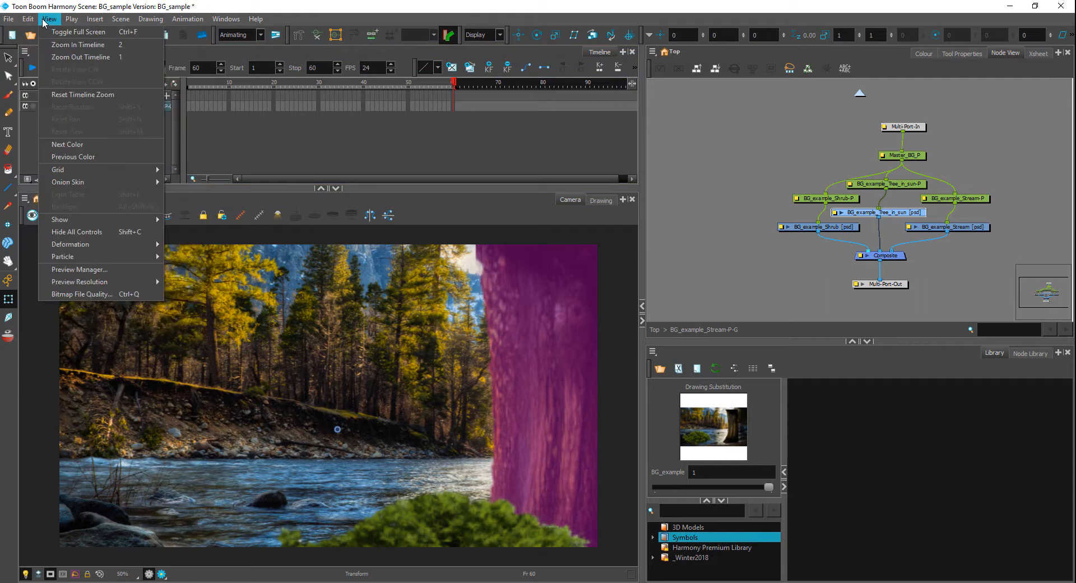
pyautogui.click(140, 294)
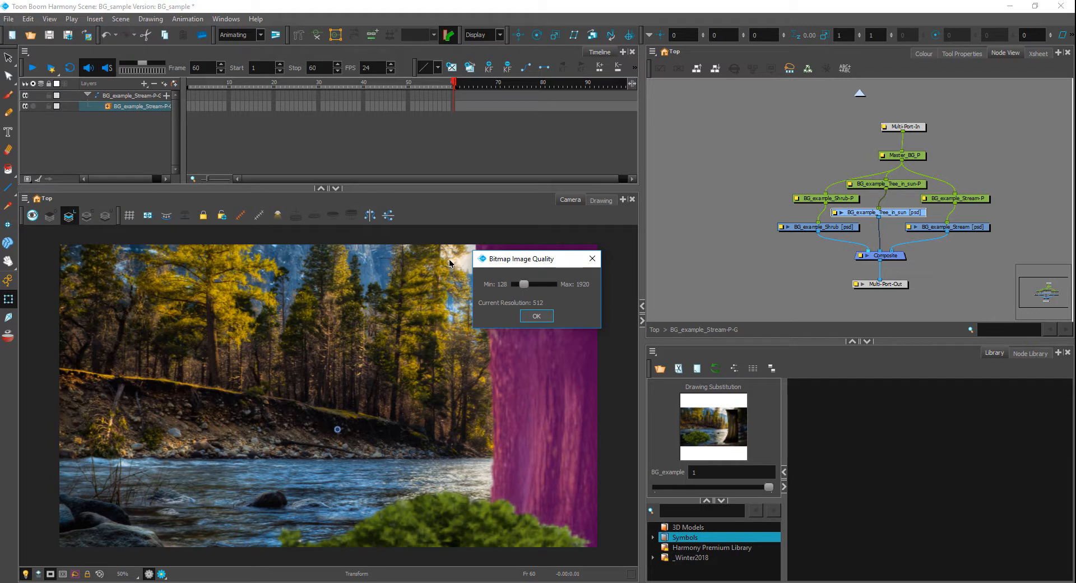
pyautogui.click(592, 258)
# - Select the shrub image, raise its bitmap quality to the maximum of 1920, and deselect it
pyautogui.click(489, 508)
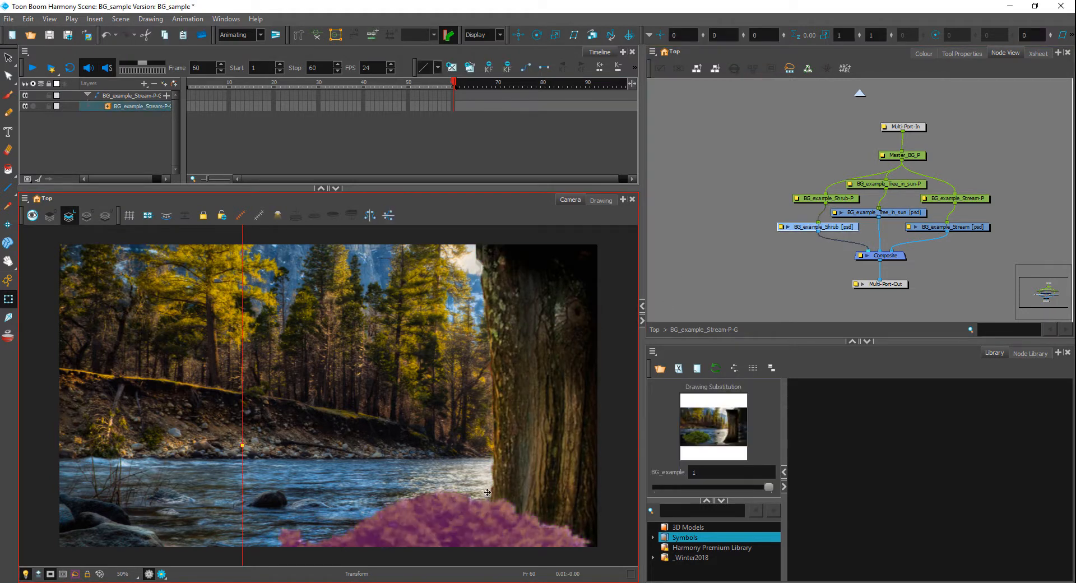
pyautogui.click(27, 18)
pyautogui.moveTo(50, 18)
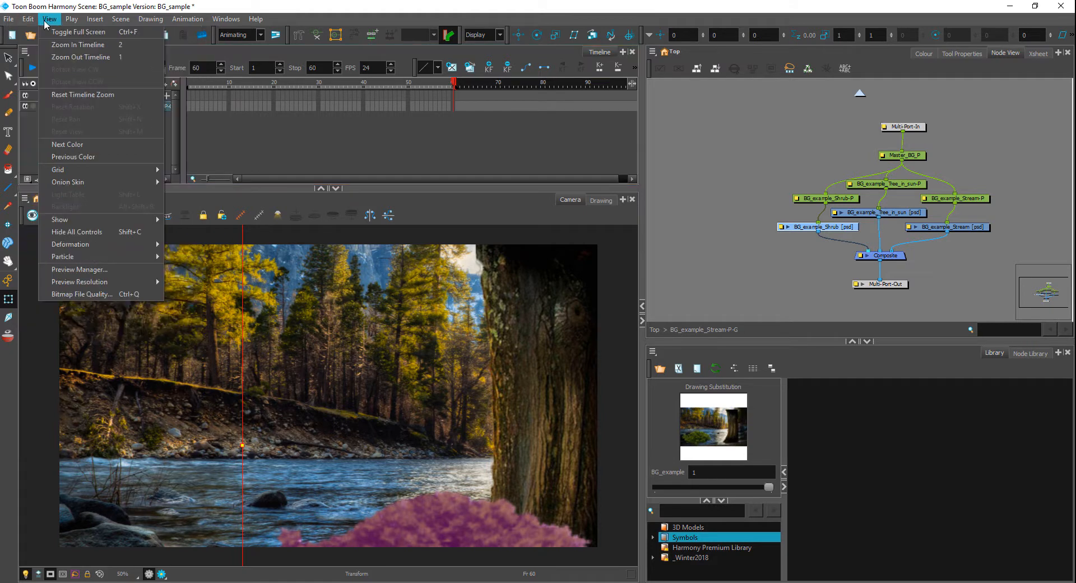
pyautogui.click(140, 294)
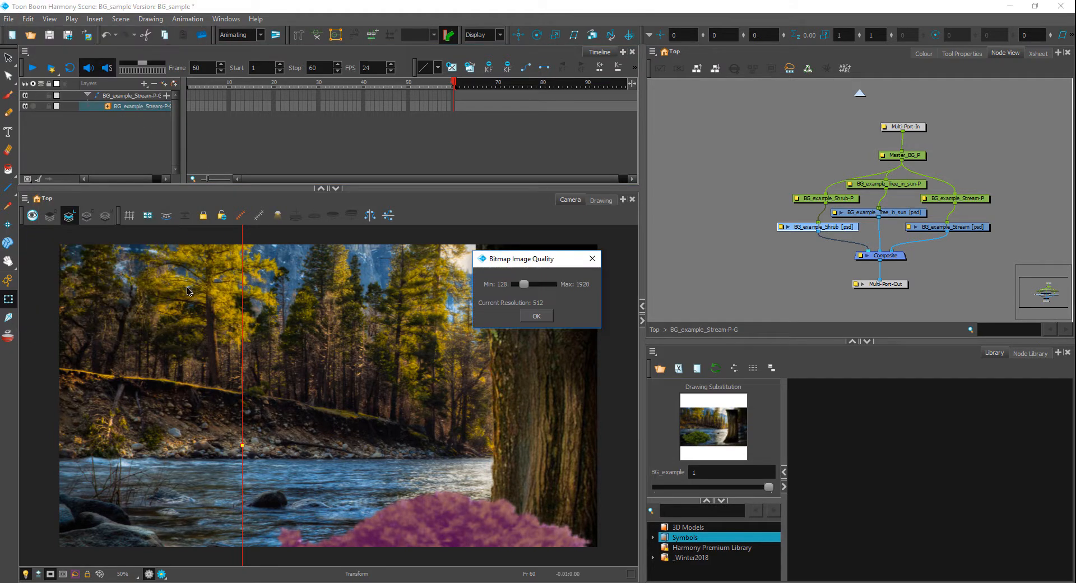
pyautogui.moveTo(524, 284); pyautogui.dragTo(554, 303)
pyautogui.click(548, 318)
pyautogui.click(682, 271)
pyautogui.click(579, 217)
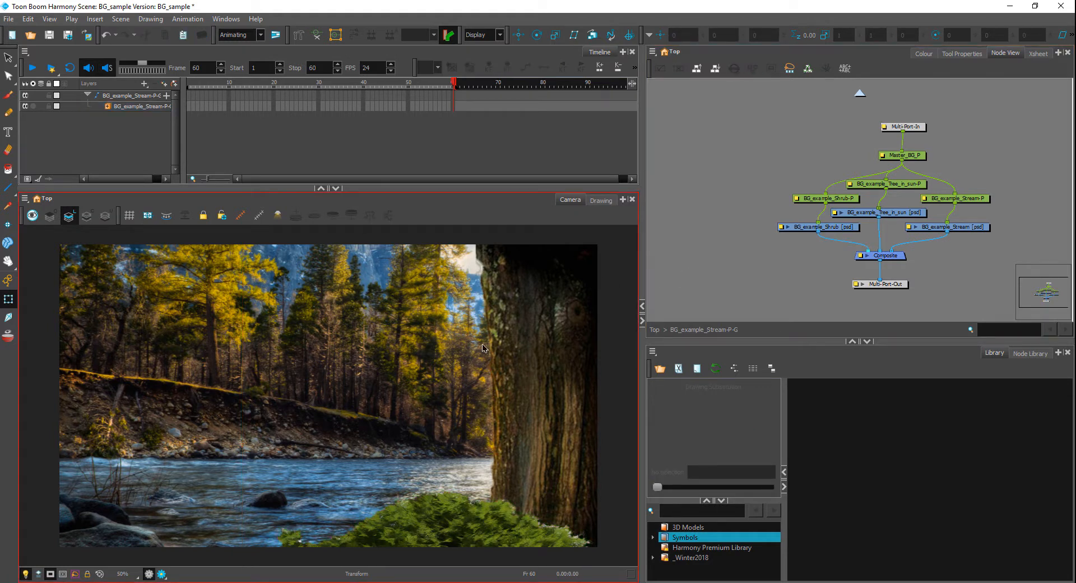
pyautogui.click(460, 177)
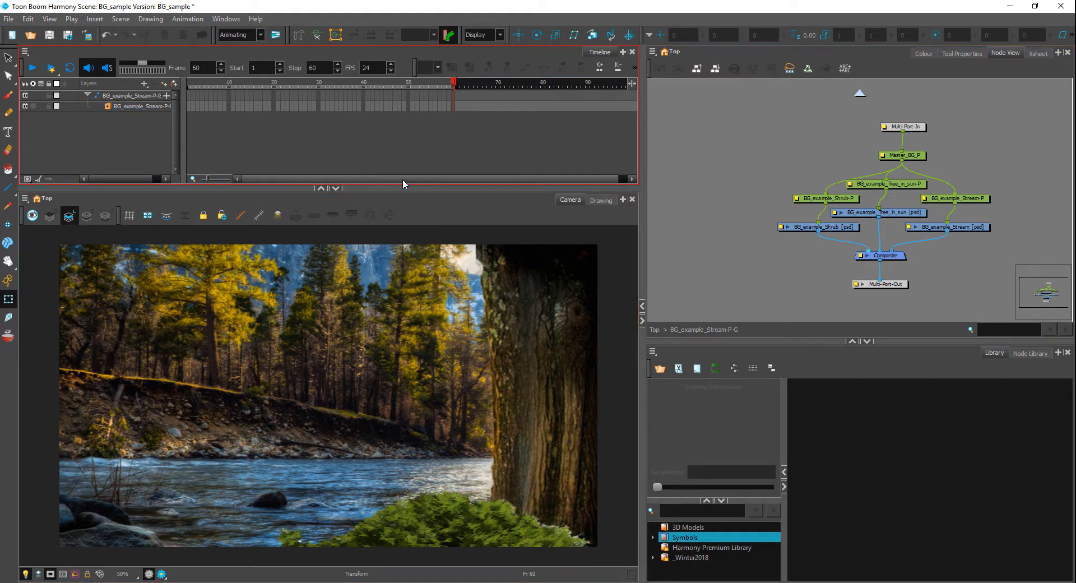
# - Turn on Animate mode at frame 1 and select the BG_example_Stream-P-G group layer
pyautogui.click(189, 105)
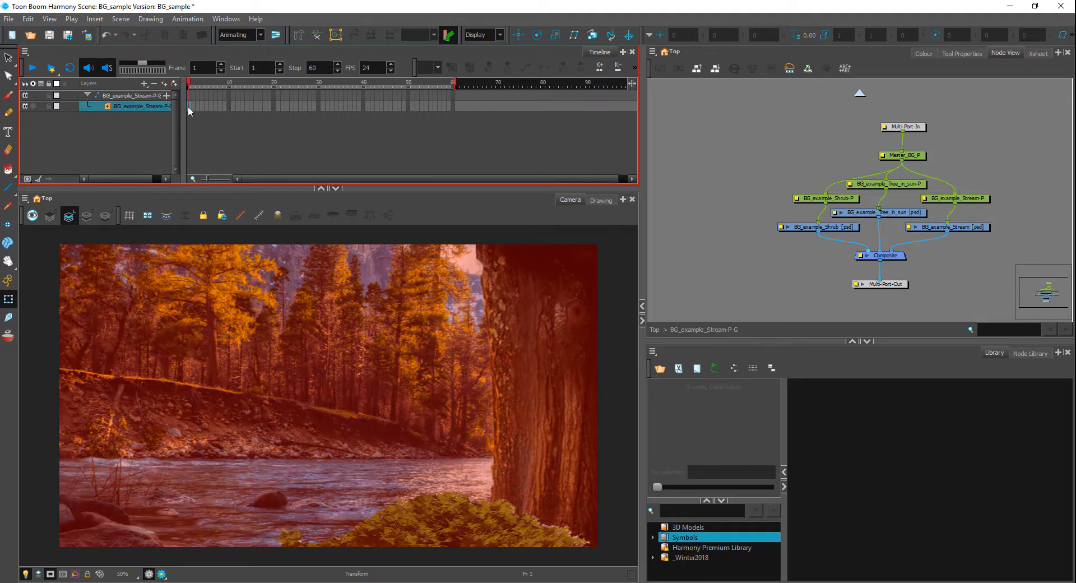
pyautogui.click(729, 180)
pyautogui.click(494, 163)
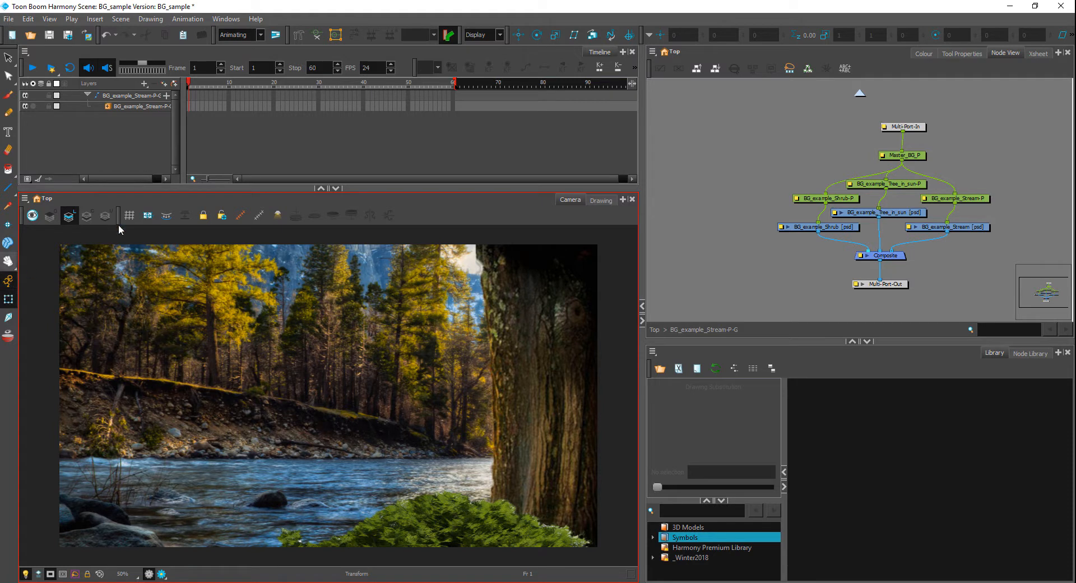
pyautogui.click(189, 108)
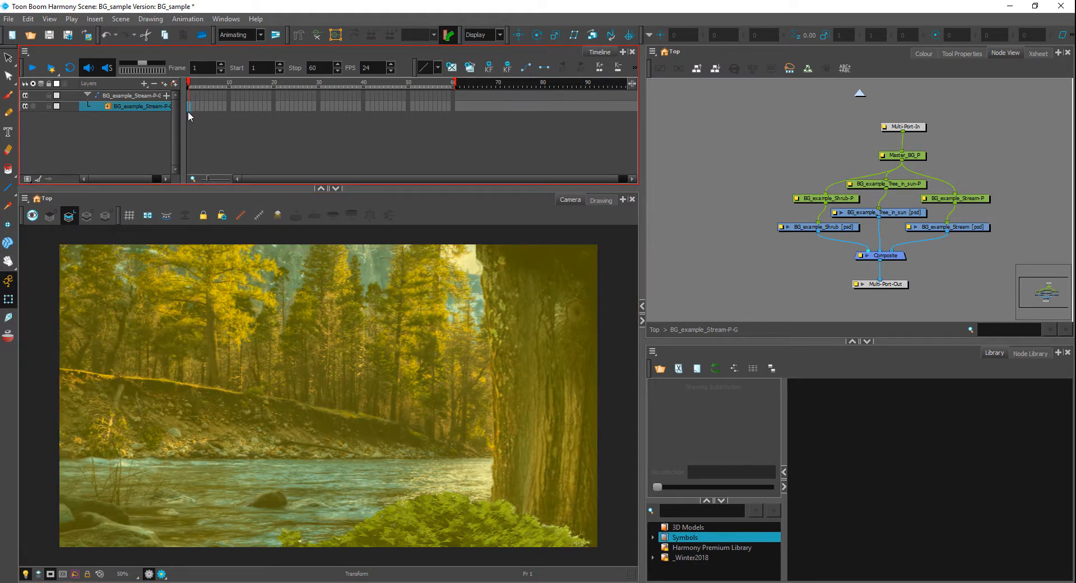
pyautogui.doubleClick(102, 96)
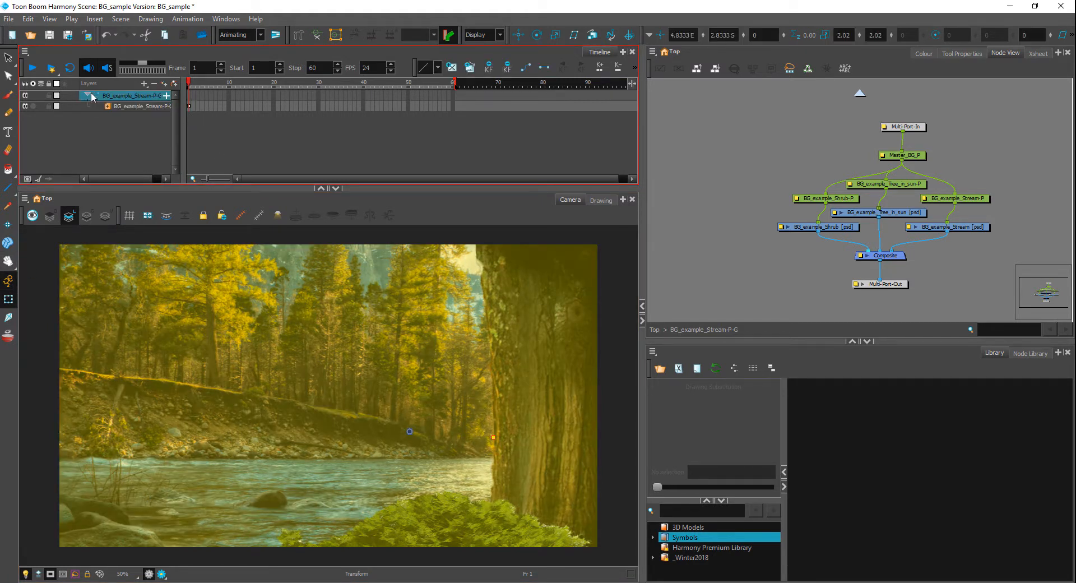
pyautogui.click(442, 191)
# - Collapse the BG_example_Stream-P-G group and add keyframes to it at frames 1 and 60
pyautogui.click(88, 95)
pyautogui.click(190, 97)
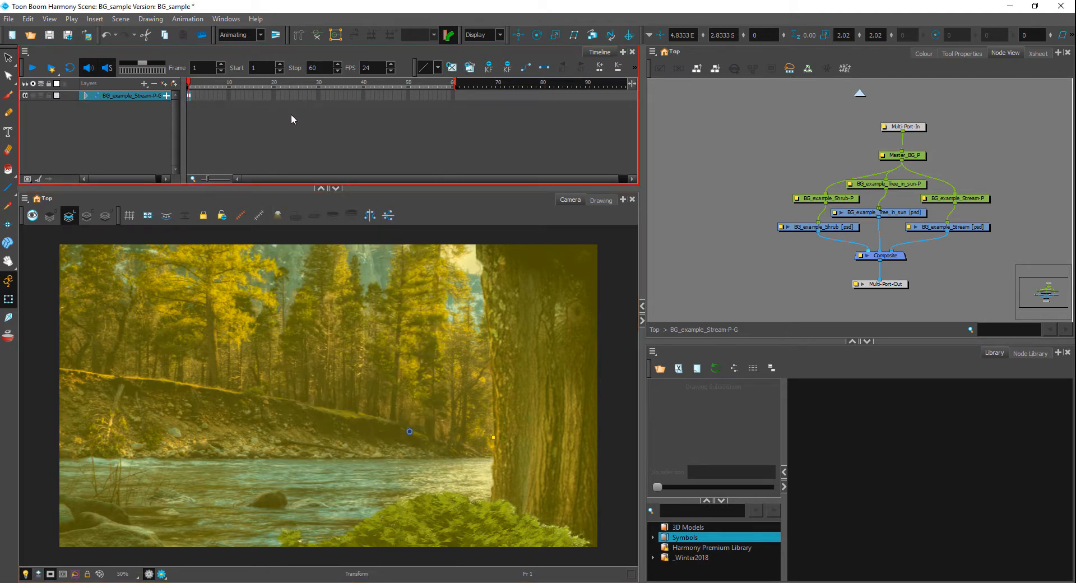
pyautogui.click(465, 92)
pyautogui.click(453, 96)
pyautogui.click(189, 96)
pyautogui.click(454, 96)
pyautogui.click(715, 150)
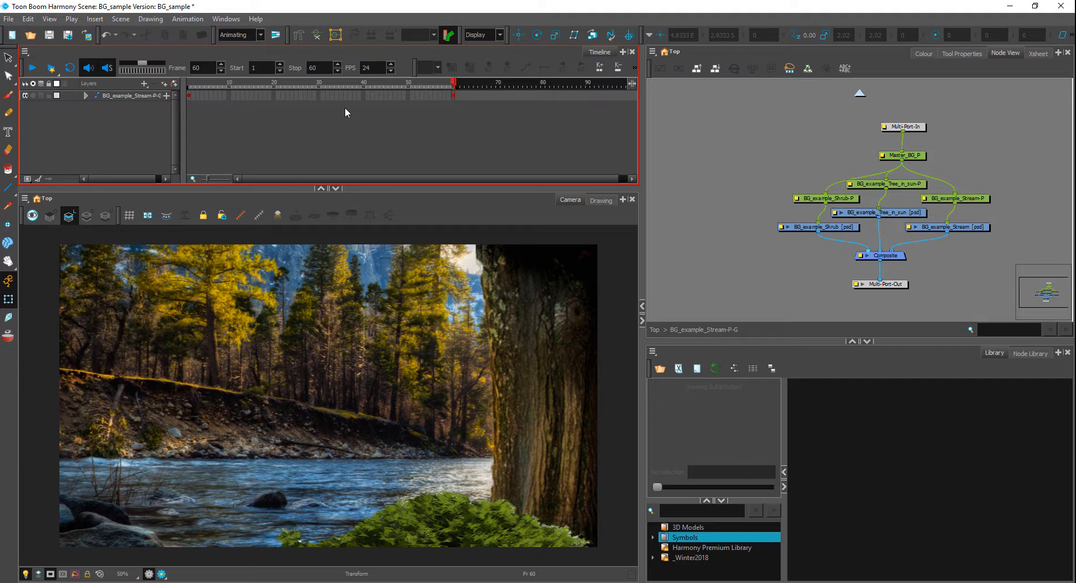
# - At frame 60, select the tree's peg and shift the tree trunk a little to the right
pyautogui.click(557, 376)
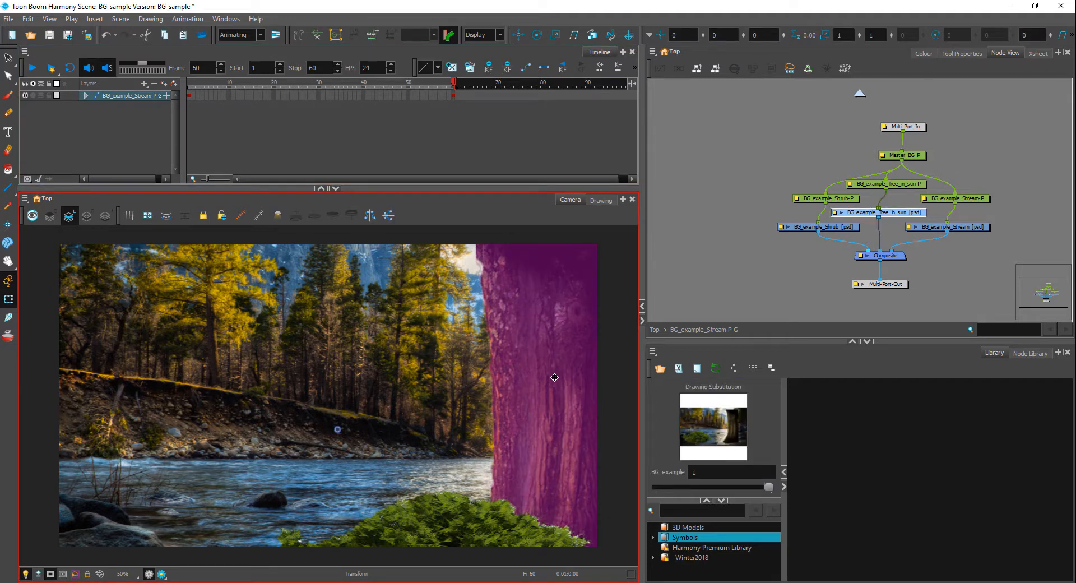
pyautogui.click(554, 377)
pyautogui.press('Right')
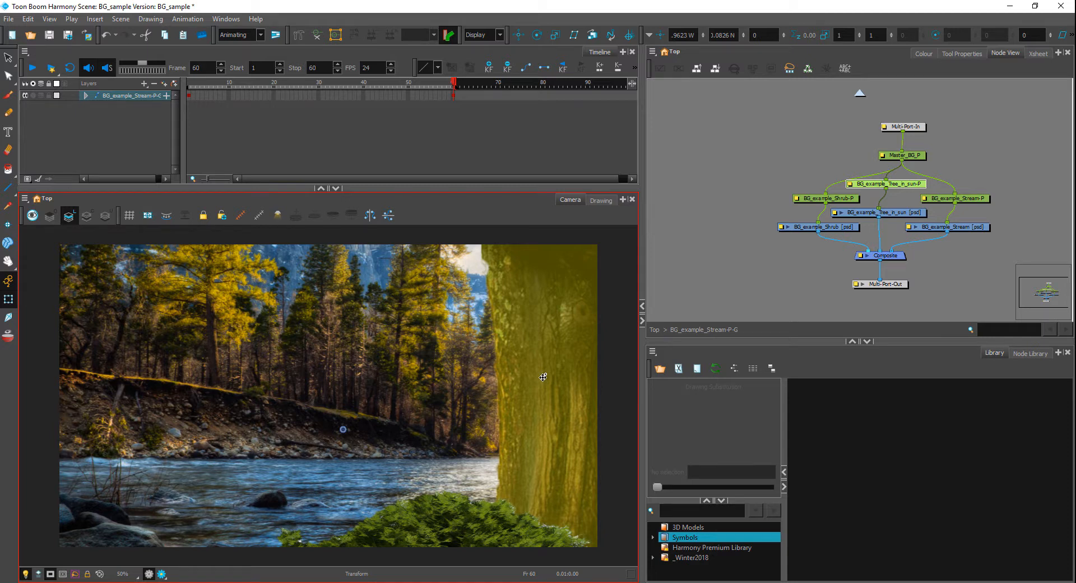
# - At frame 60, select the shrub's peg and move the shrub well to the right along the bottom of the frame
pyautogui.click(502, 527)
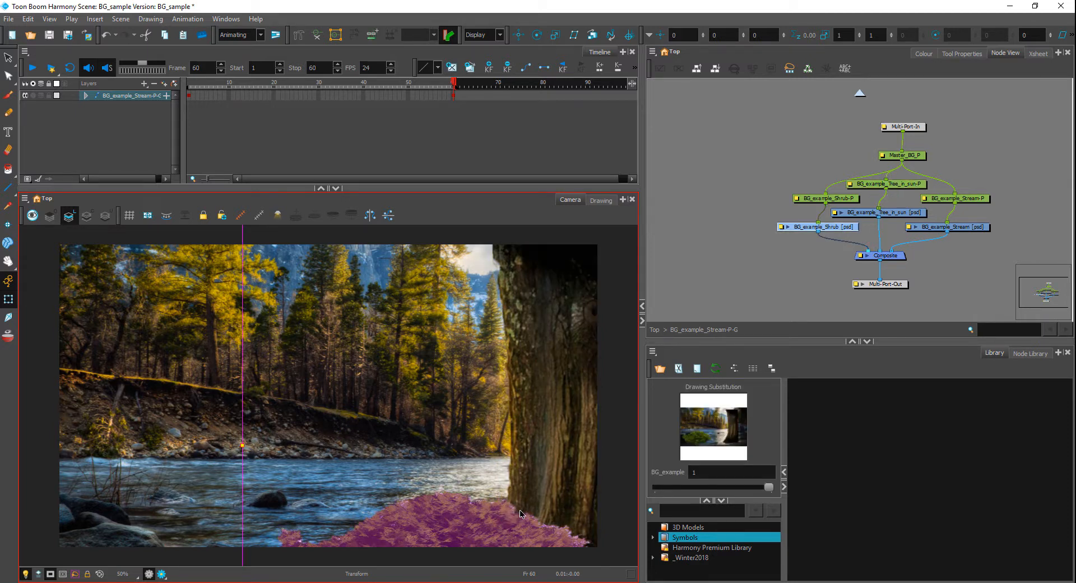
pyautogui.click(520, 513)
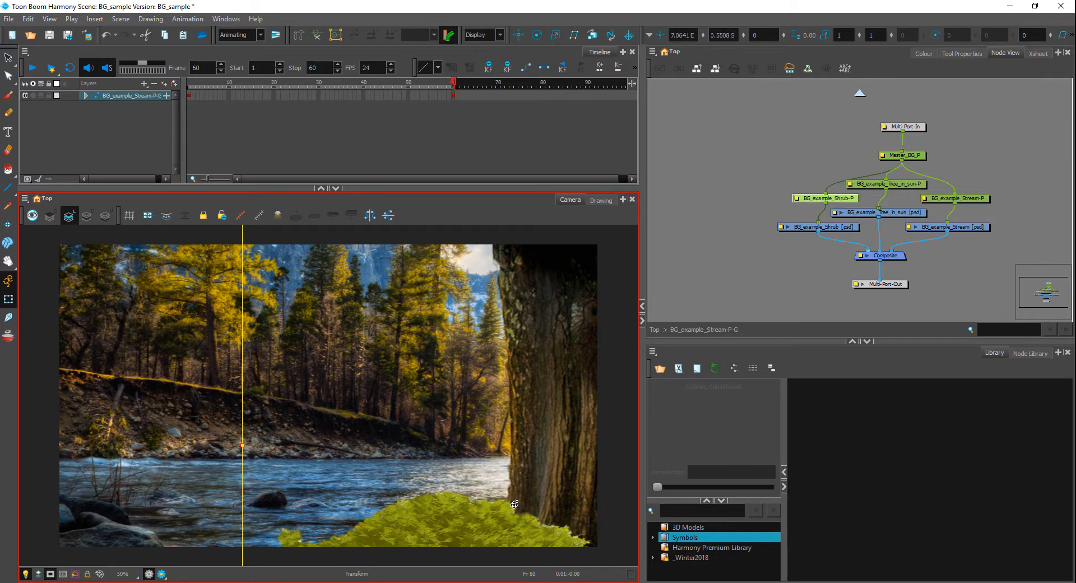
pyautogui.moveTo(514, 504); pyautogui.dragTo(512, 509)
pyautogui.press('Right')
pyautogui.press('Right')
pyautogui.press('Right')
pyautogui.press('Right')
pyautogui.press('Right')
pyautogui.press('Right')
pyautogui.press('Right')
pyautogui.press('Right')
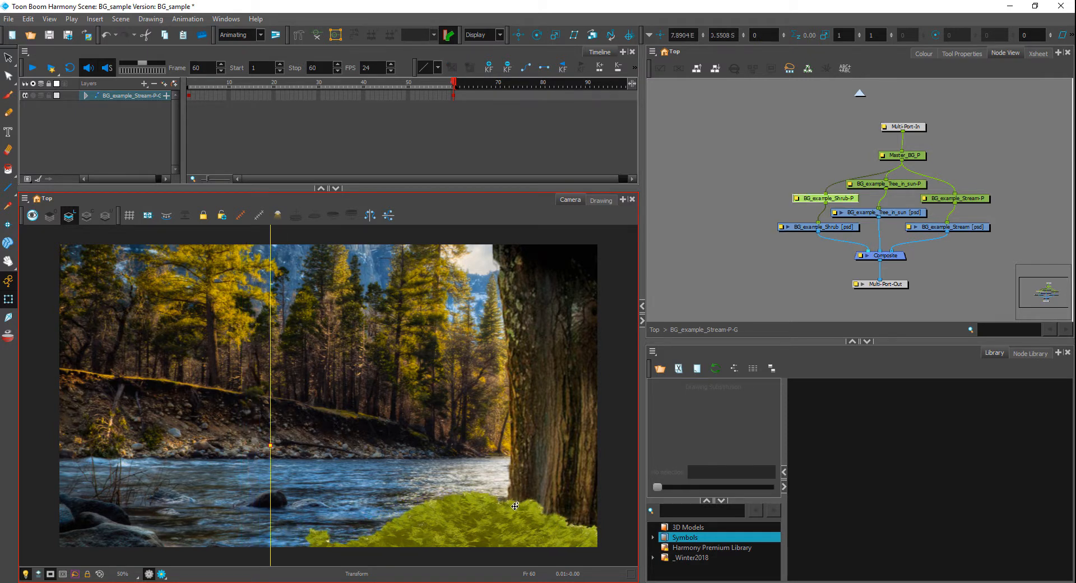
pyautogui.press('Right')
pyautogui.press('Right')
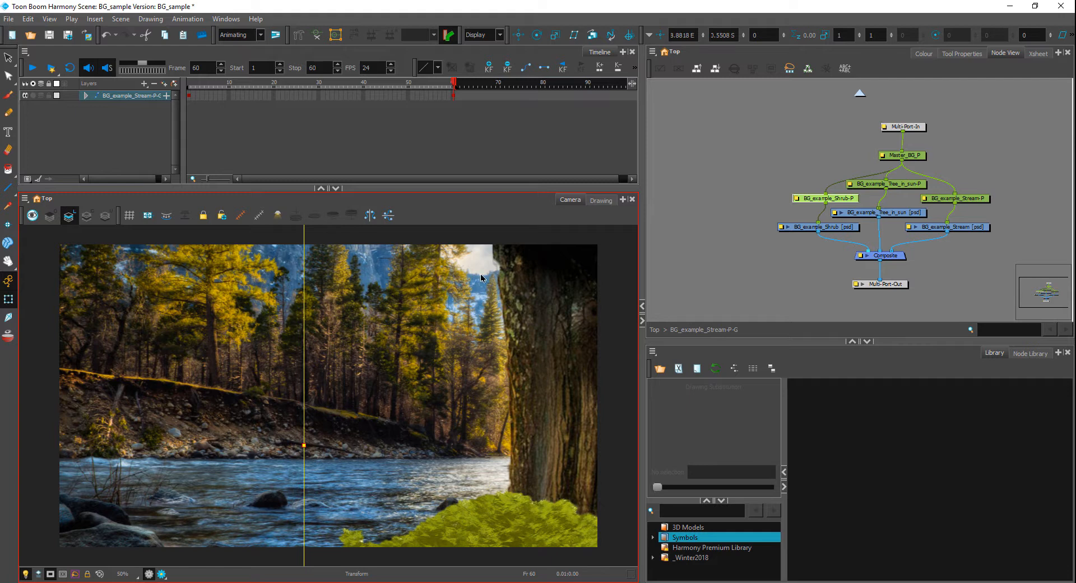
# - Shift the stream image slightly left at frame 60 and compare the pose by flipping between frames 59 and 60
pyautogui.click(483, 459)
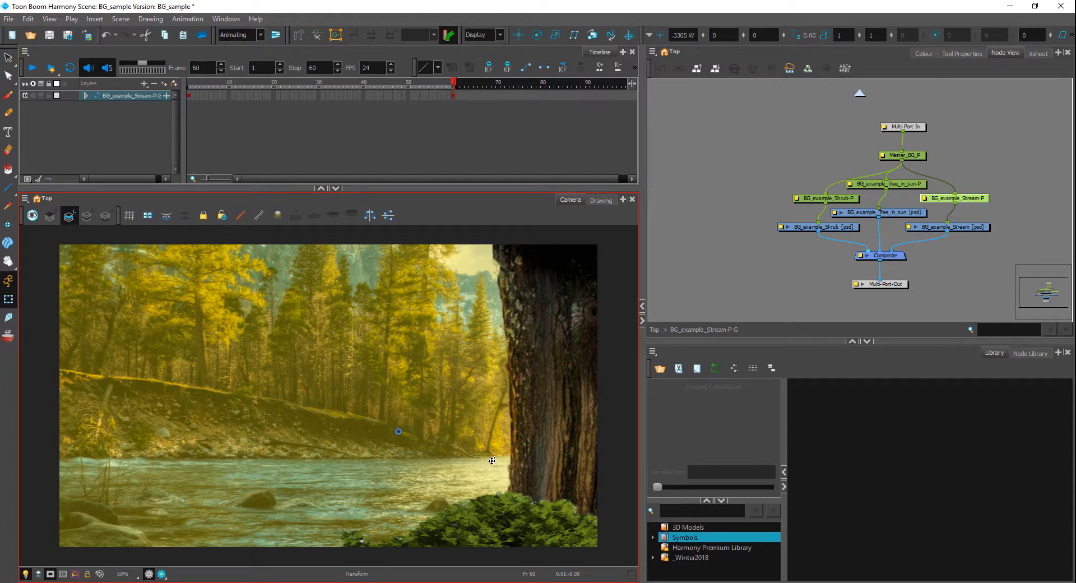
pyautogui.press(',')
pyautogui.click(696, 271)
pyautogui.press('.')
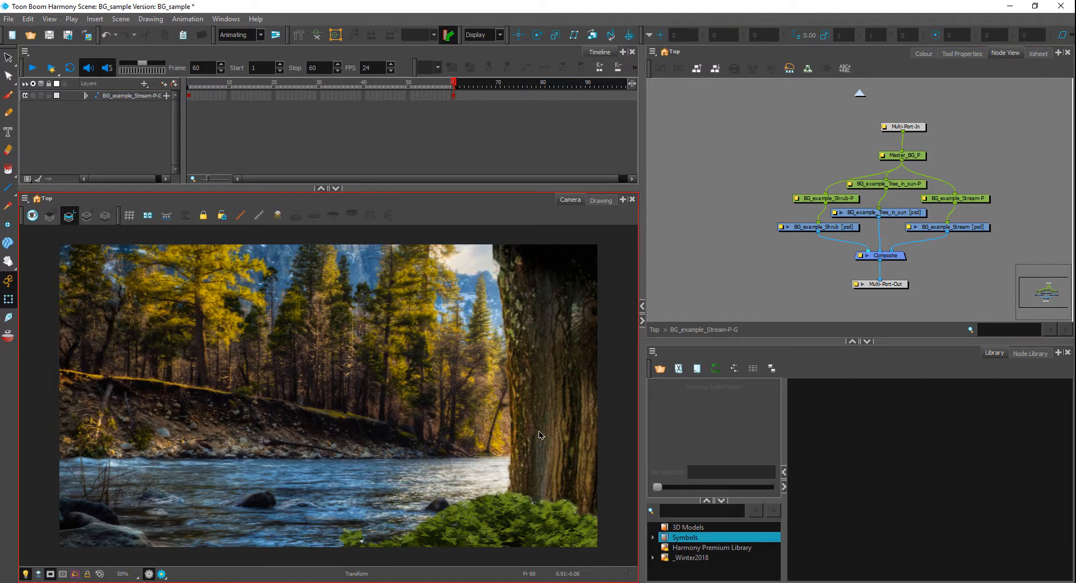
pyautogui.press(',')
pyautogui.press('.')
pyautogui.press(',')
pyautogui.press('.')
pyautogui.press(',')
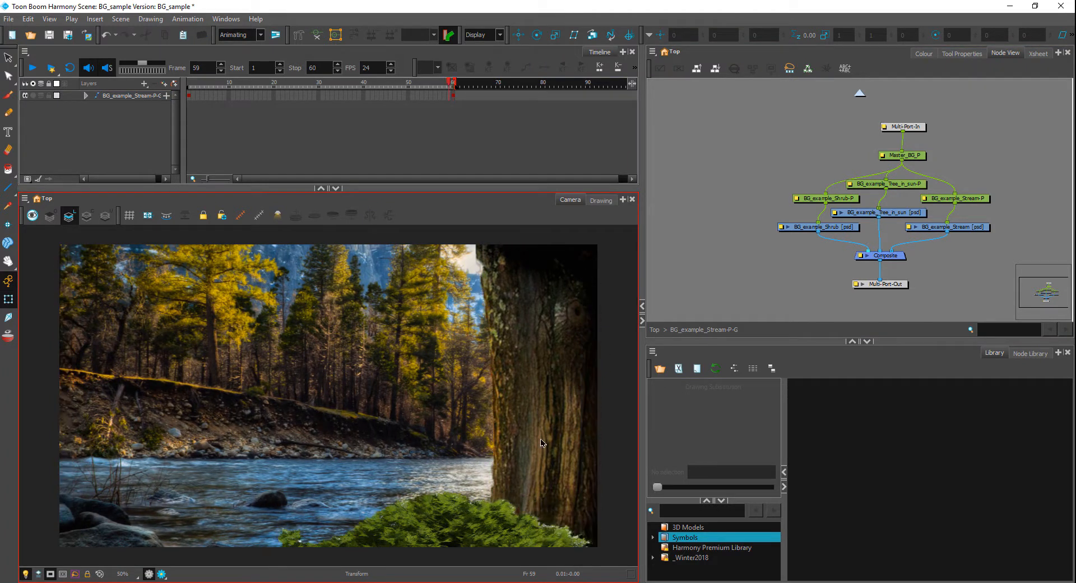
pyautogui.press('.')
pyautogui.press(',')
pyautogui.press('.')
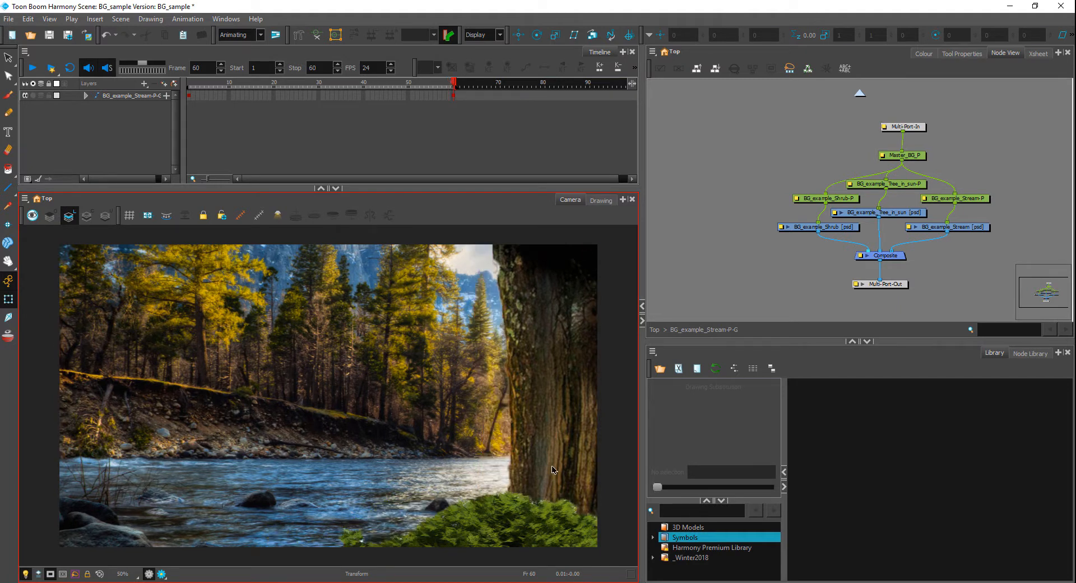
# - Nudge the shrub's peg further right and slightly down at frame 60
pyautogui.click(537, 514)
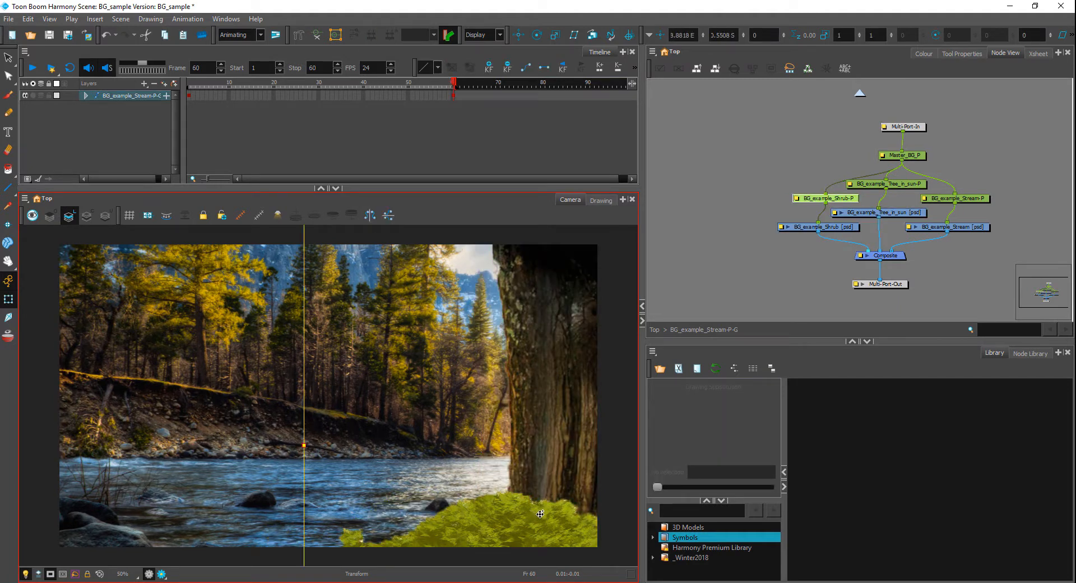
pyautogui.press('Right')
pyautogui.press('Right')
pyautogui.press('Right')
pyautogui.press('Right')
pyautogui.press('Right')
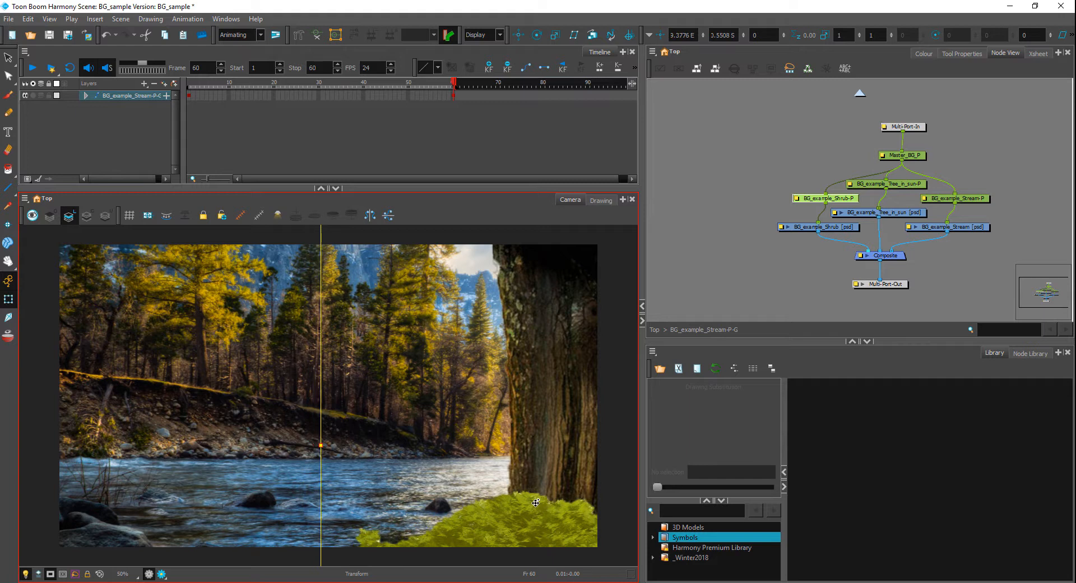
pyautogui.press('Down')
pyautogui.press('Down')
pyautogui.press('Down')
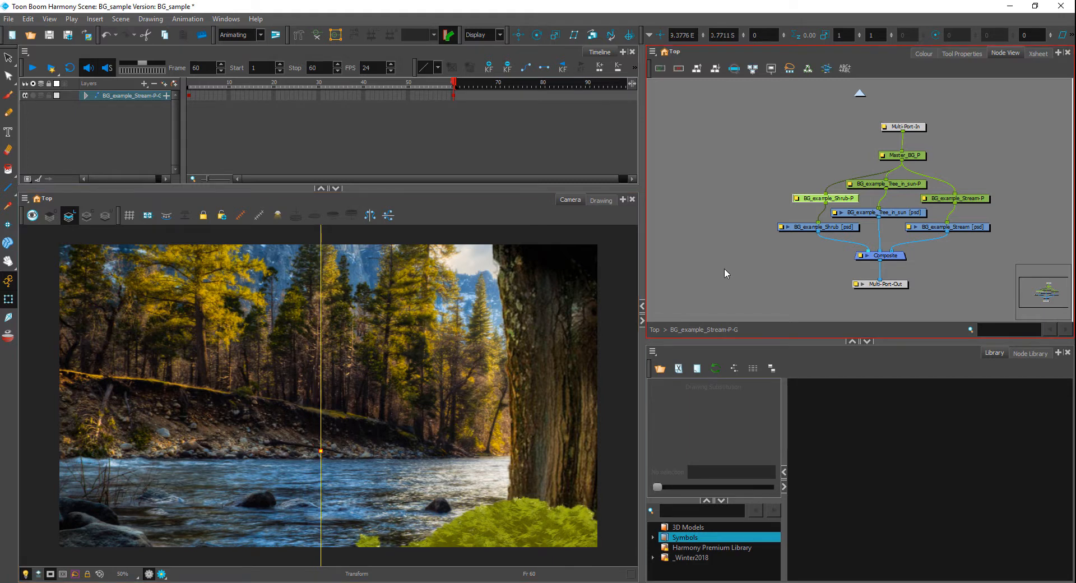
# - Deselect the shrub and flip between frames 59 and 60 to compare the layer positions
pyautogui.press('Escape')
pyautogui.press(',')
pyautogui.press('.')
pyautogui.press(',')
pyautogui.press('.')
pyautogui.press(',')
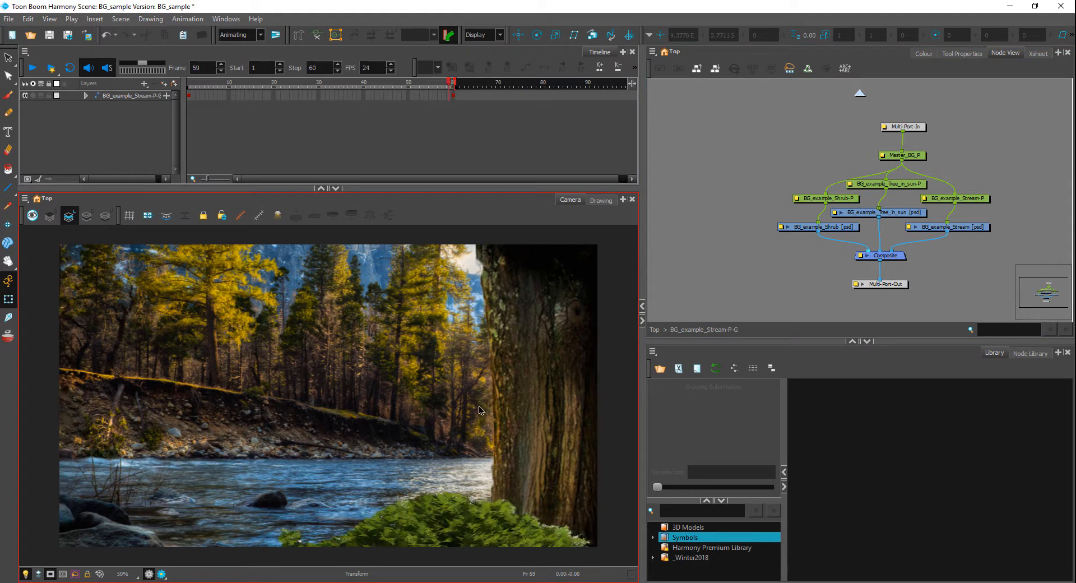
pyautogui.press('.')
pyautogui.press(',')
pyautogui.press('.')
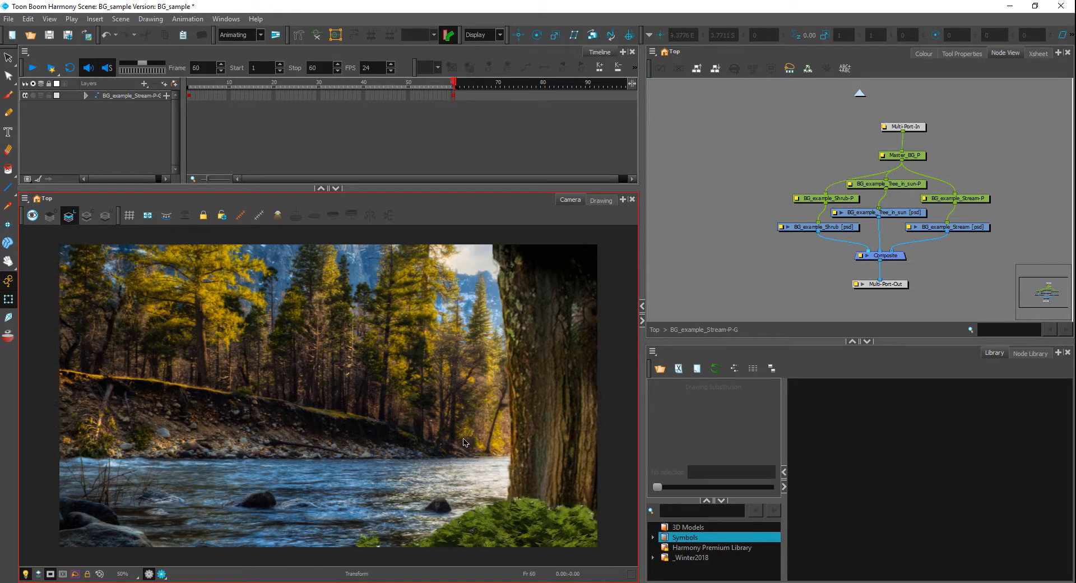
# - Move the stream image further left and slightly down at frame 60, deselect it, and compare frames 59 and 60
pyautogui.click(466, 442)
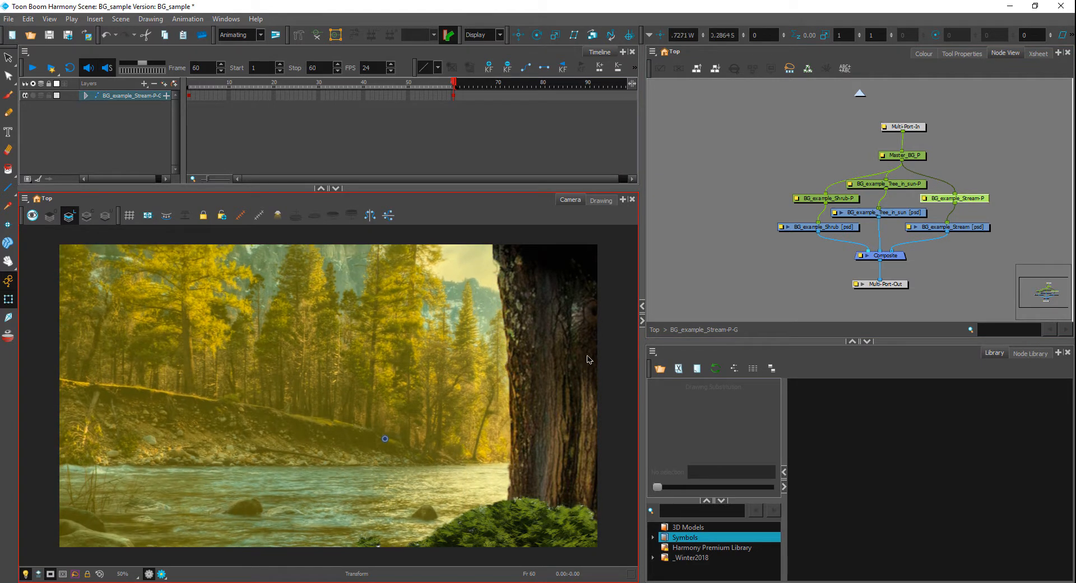
pyautogui.press('Escape')
pyautogui.press(',')
pyautogui.press('.')
pyautogui.press(',')
pyautogui.press('.')
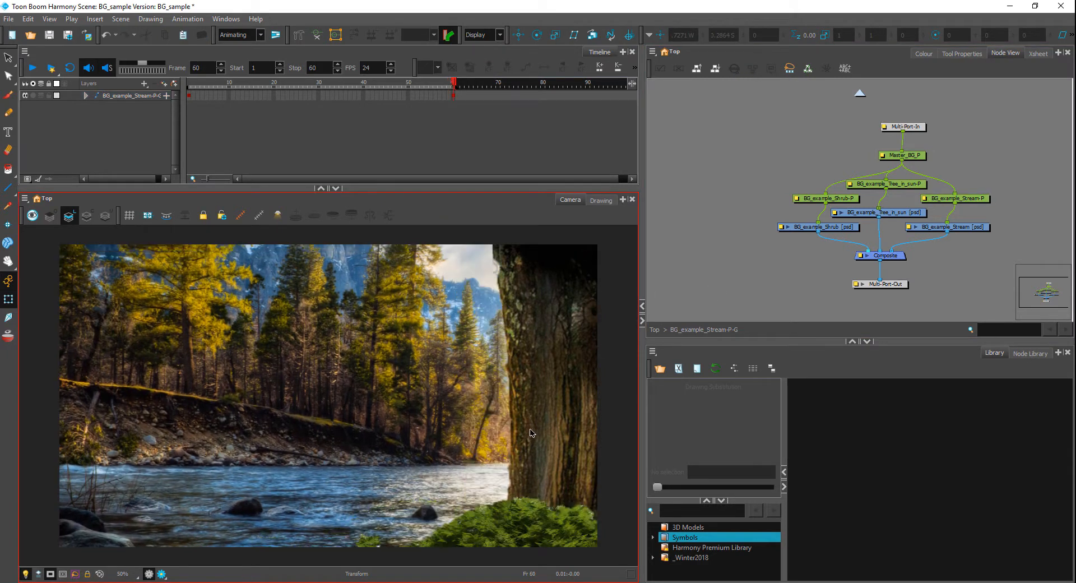
pyautogui.press(',')
pyautogui.press('.')
pyautogui.press(',')
pyautogui.press('.')
pyautogui.press(',')
pyautogui.press('.')
# - Interpolate the motion between the group's keyframes at frames 1 and 60, and play the animation
pyautogui.click(391, 99)
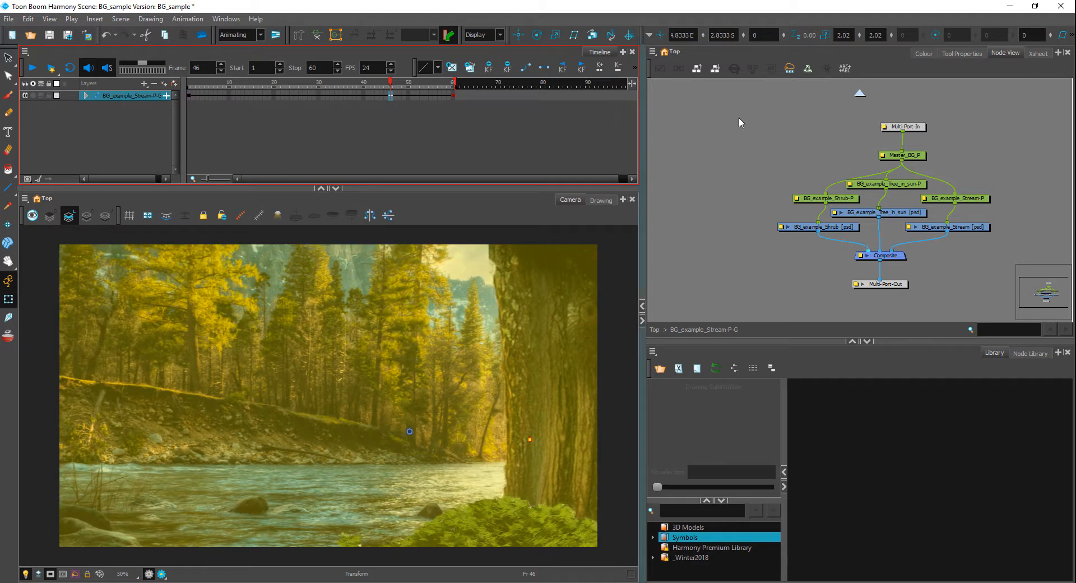
pyautogui.click(528, 119)
pyautogui.click(35, 69)
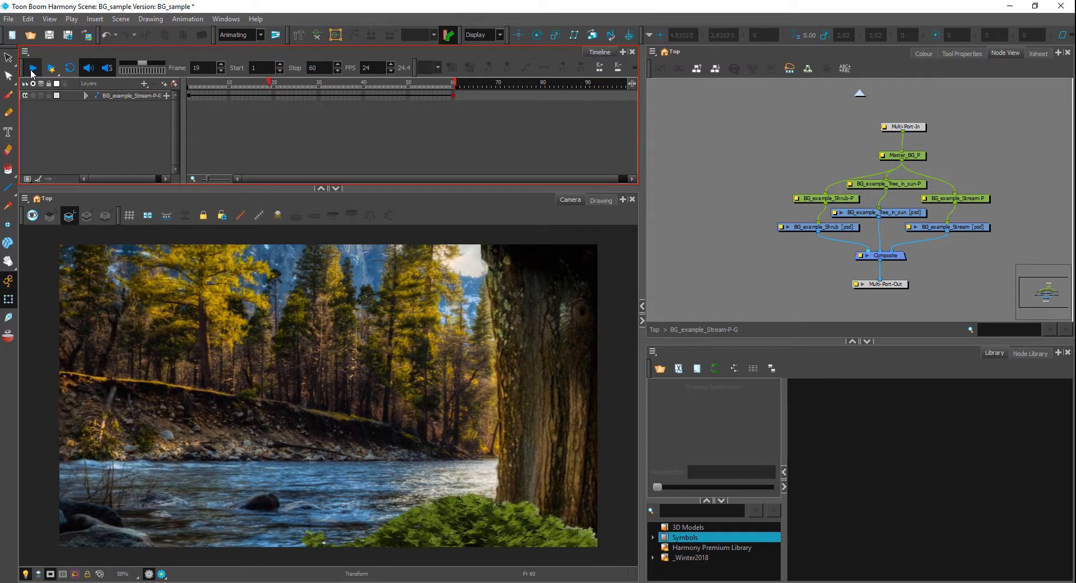
pyautogui.click(32, 68)
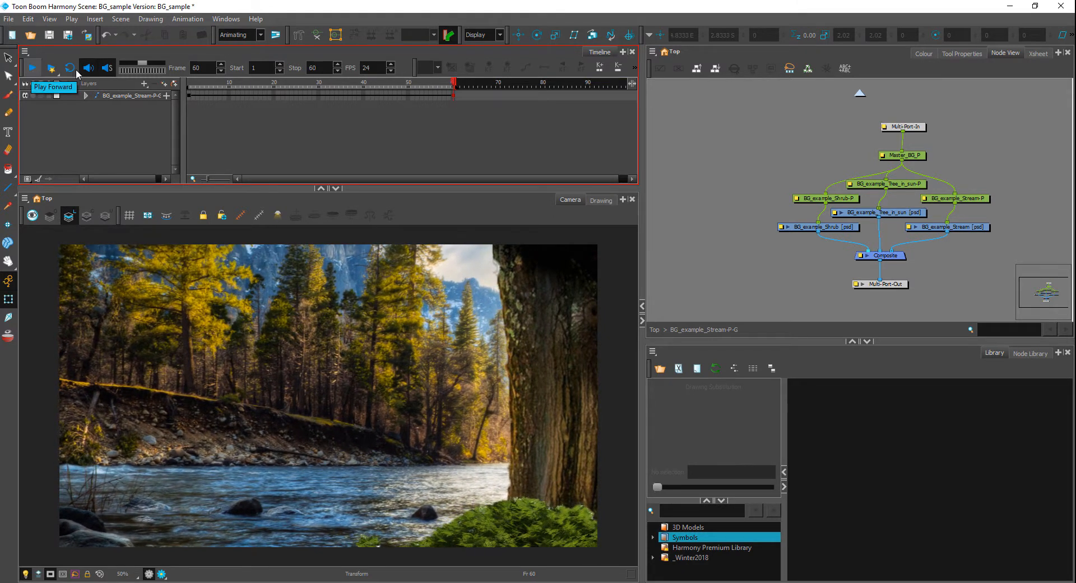
# - Move the shrub slightly back left and up at frame 60, and replay the animation
pyautogui.click(452, 93)
pyautogui.click(523, 477)
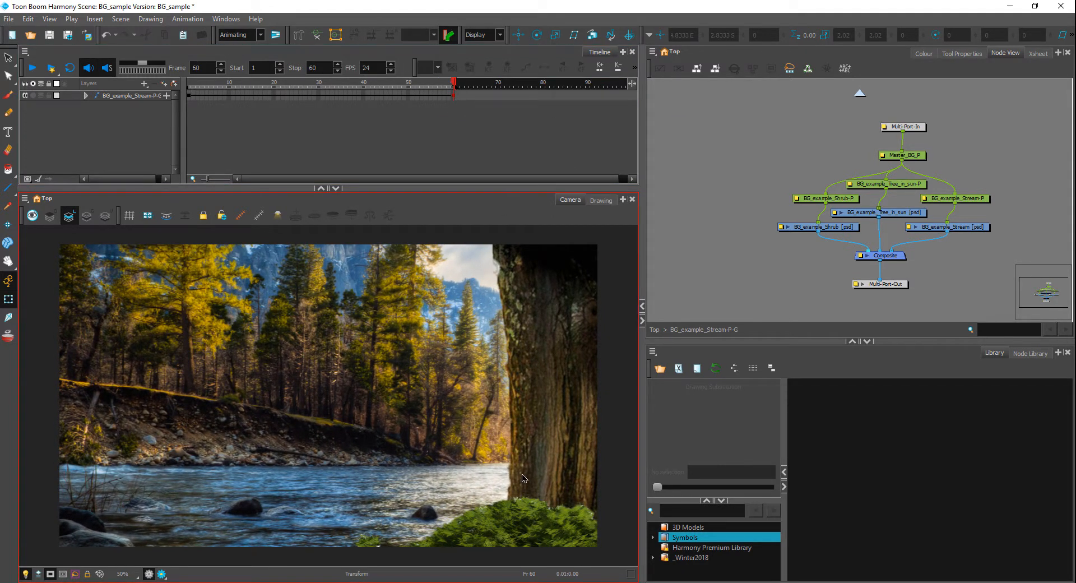
pyautogui.click(536, 525)
pyautogui.click(541, 522)
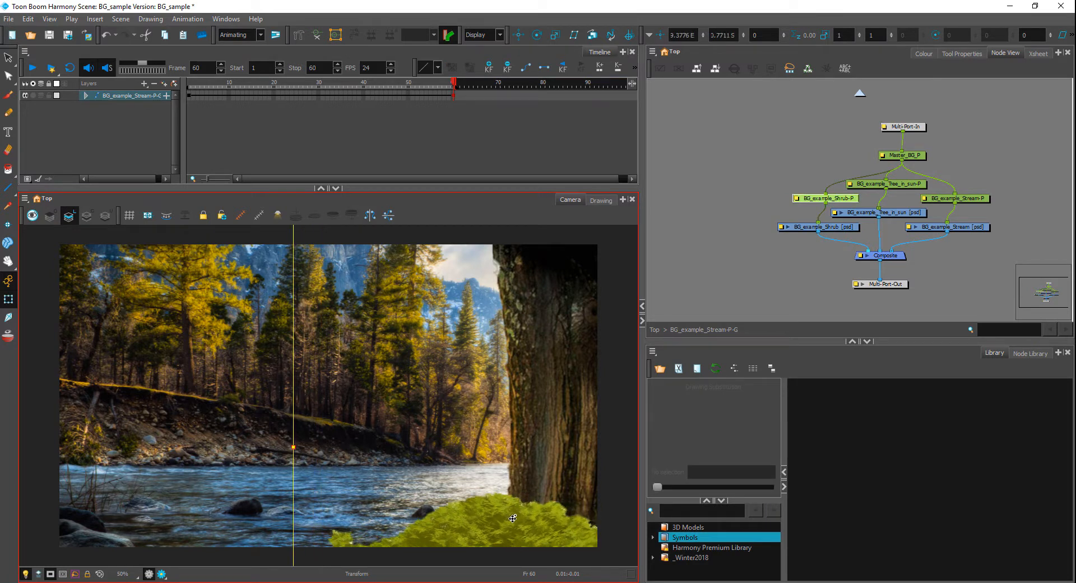
pyautogui.click(751, 213)
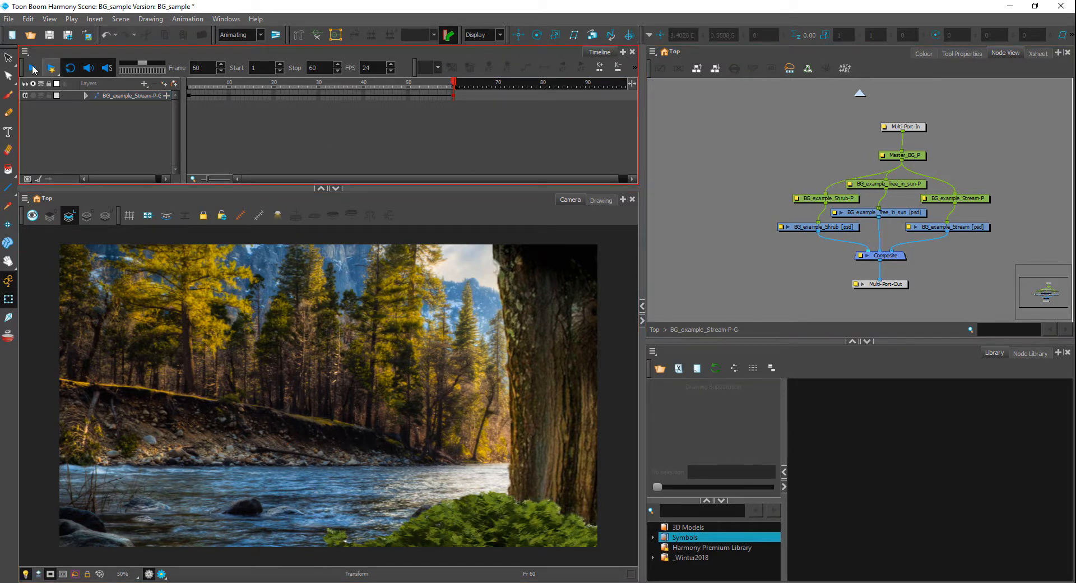
pyautogui.click(33, 69)
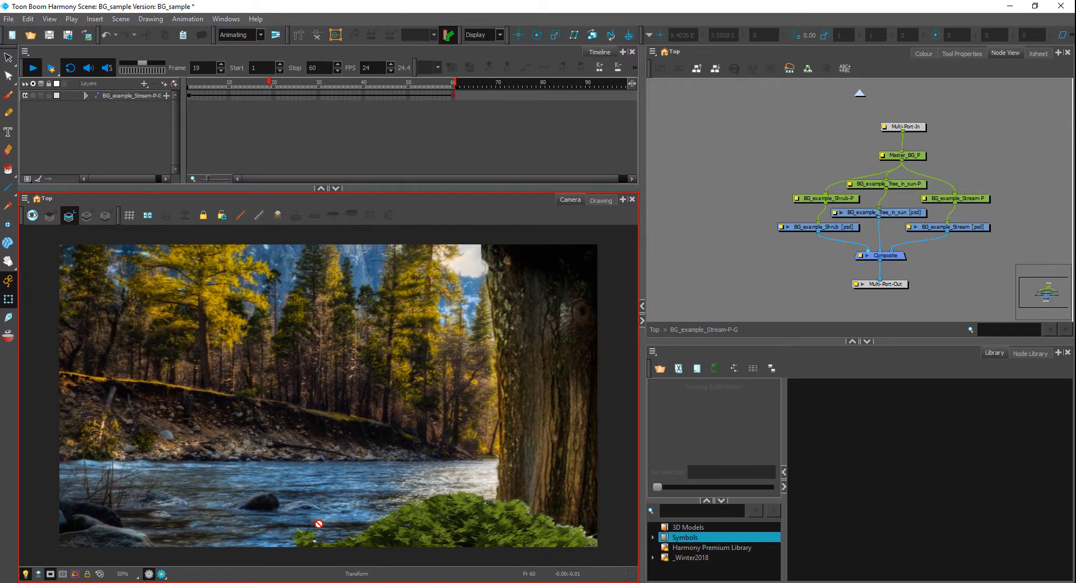
# - Shift the stream image a little further left and up at frame 60, and play back the revised motion
pyautogui.click(454, 84)
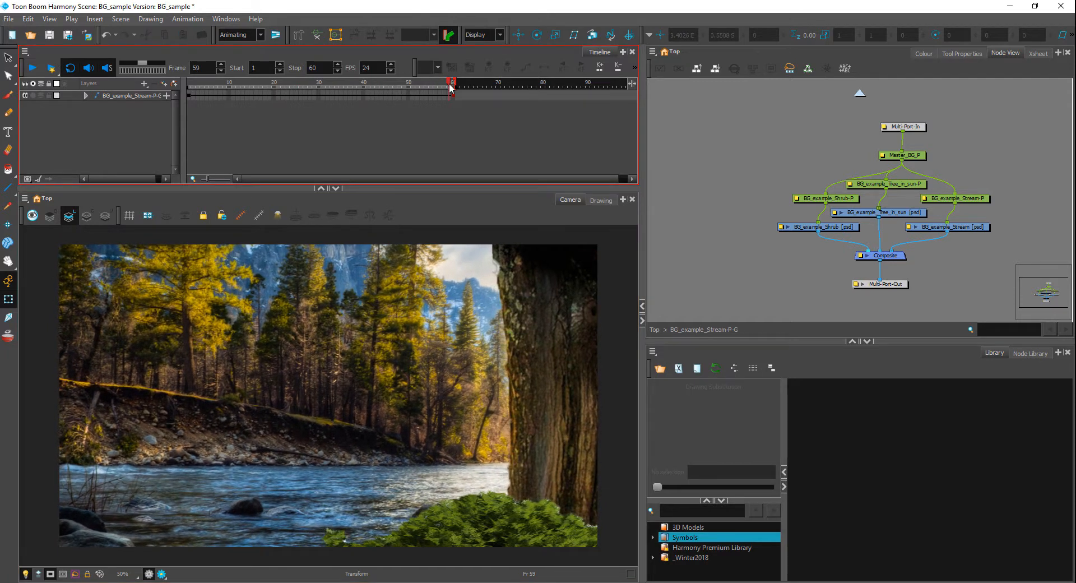
pyautogui.click(454, 94)
pyautogui.click(709, 248)
pyautogui.click(483, 353)
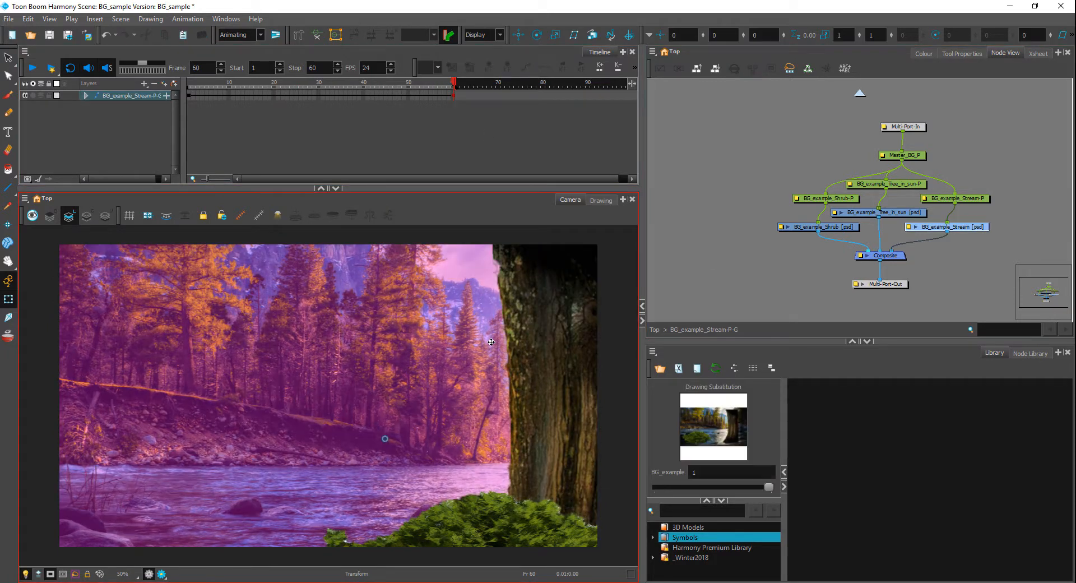
pyautogui.press('b')
pyautogui.moveTo(483, 354); pyautogui.dragTo(475, 360)
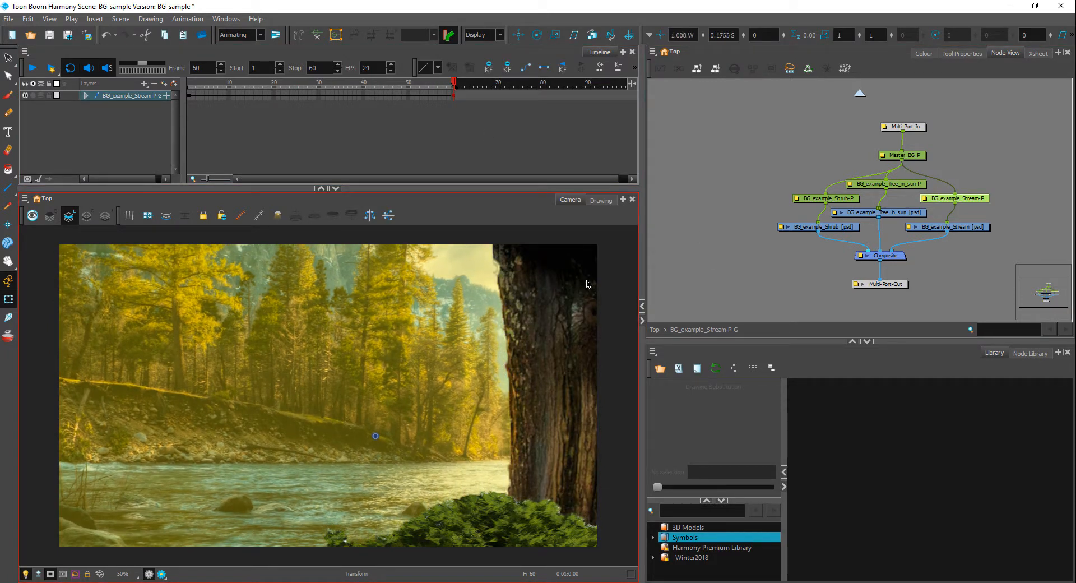
pyautogui.click(466, 156)
pyautogui.click(32, 68)
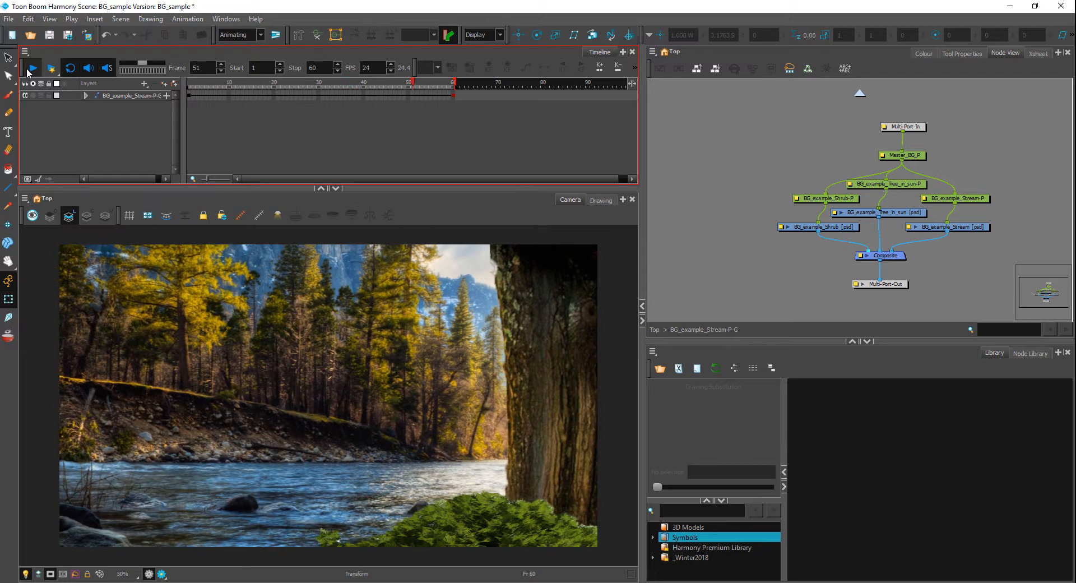
pyautogui.click(576, 132)
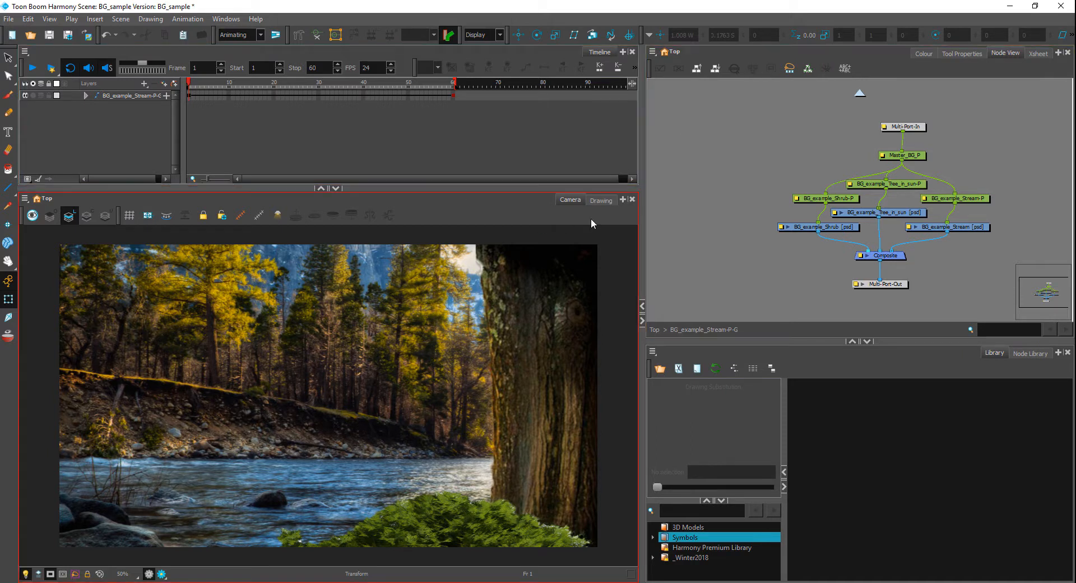
# - Play the animation from frame 10, and go back to the group's keyframe at frame 1
pyautogui.click(229, 90)
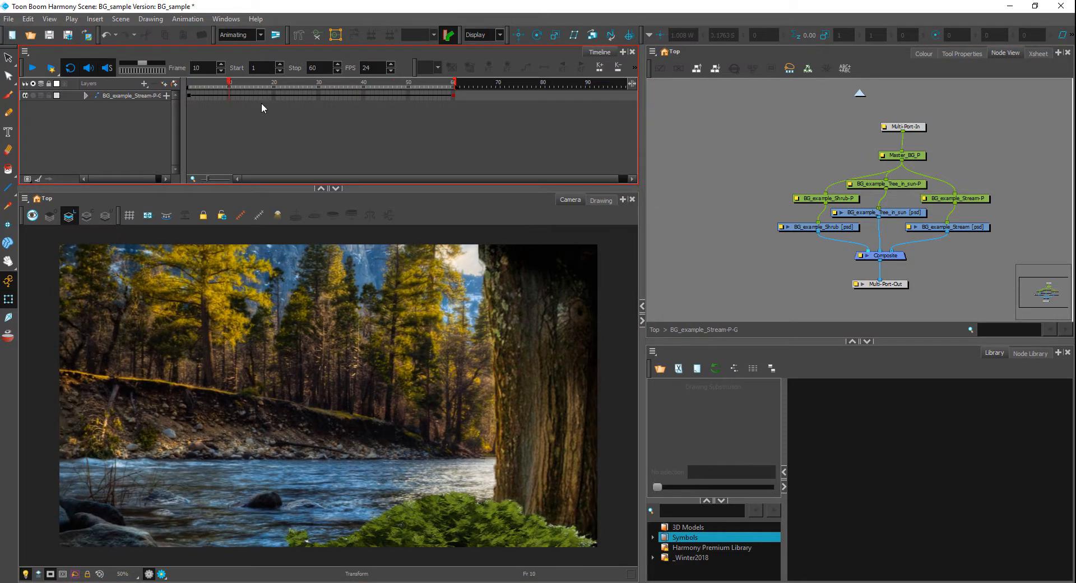
pyautogui.press('Return')
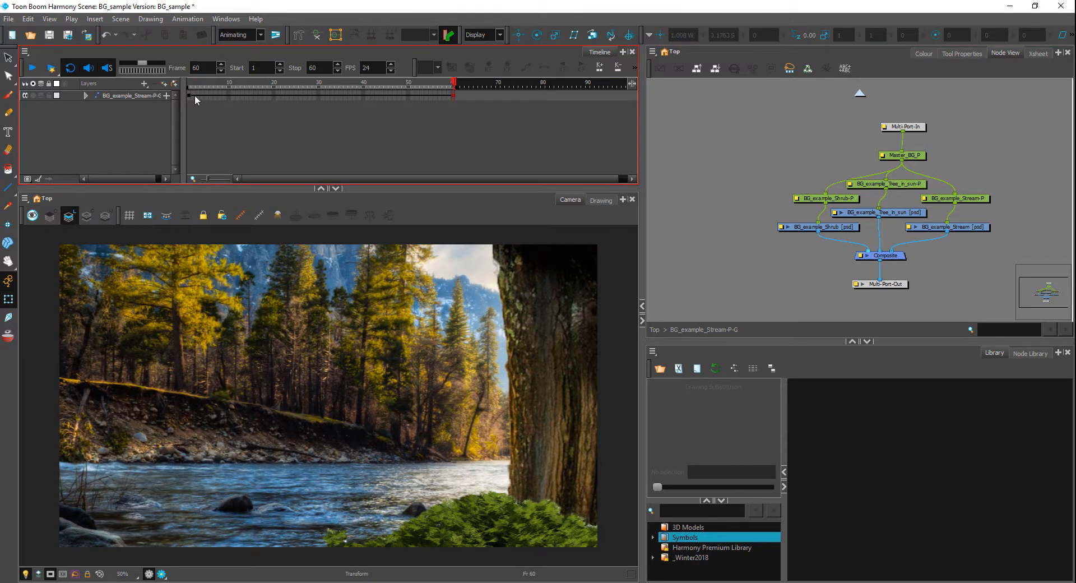
pyautogui.click(194, 95)
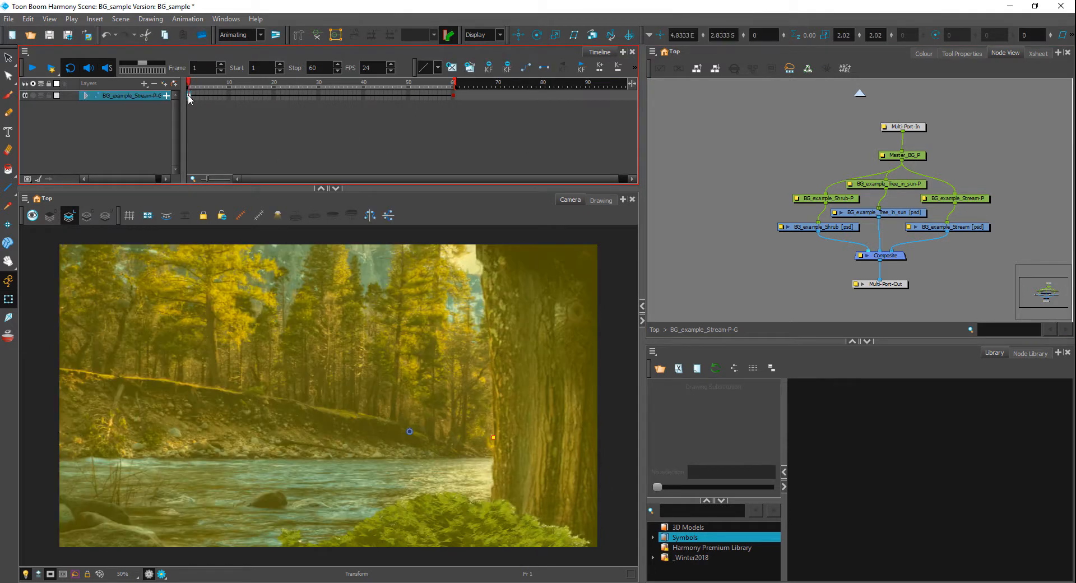
# - Expand the background group to examine the keyframes of its shrub peg, and collapse the group again
pyautogui.click(85, 95)
pyautogui.click(108, 106)
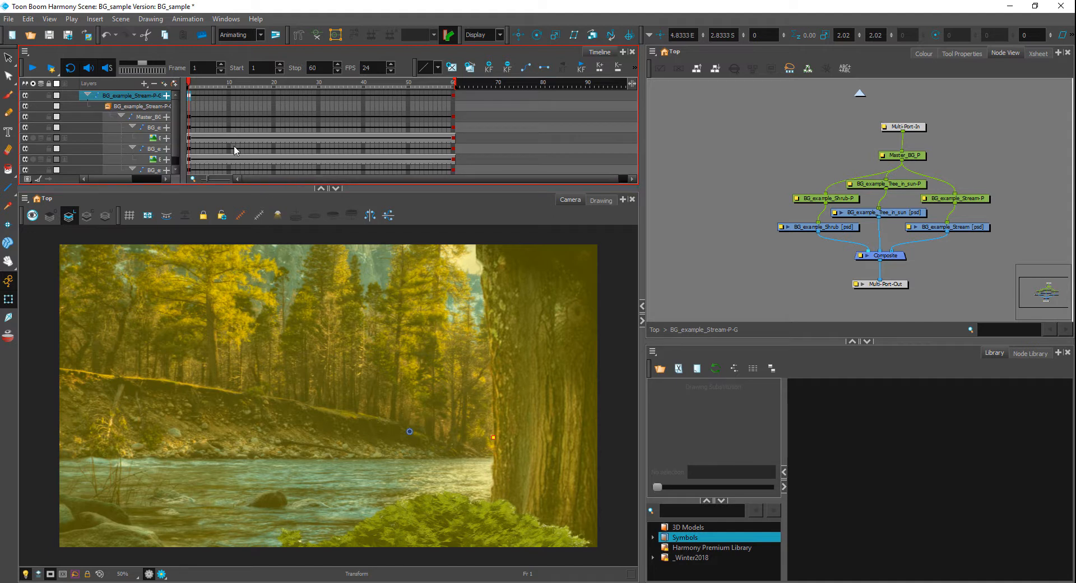
pyautogui.click(189, 127)
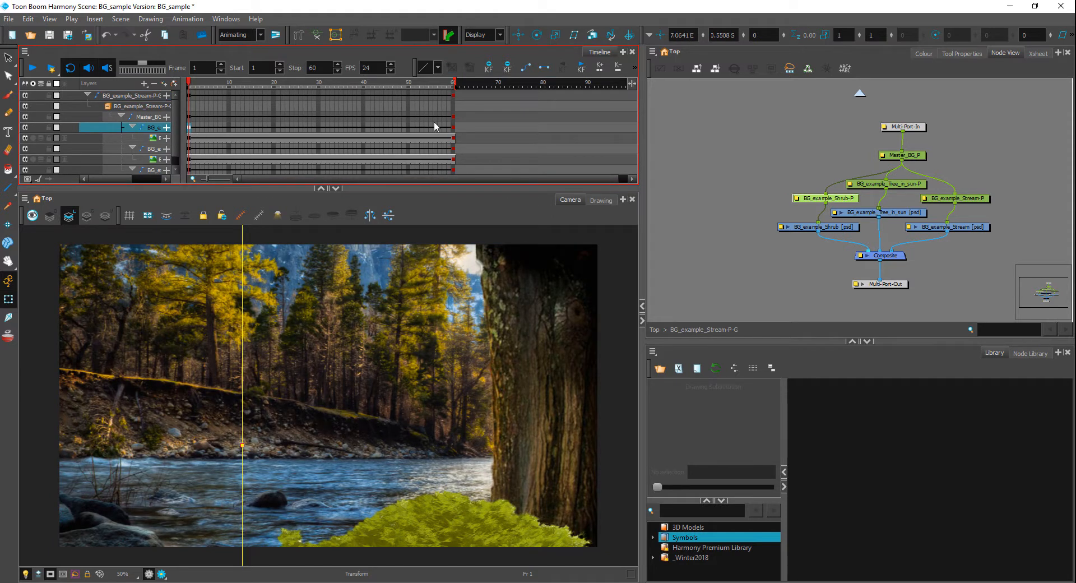
pyautogui.moveTo(207, 82); pyautogui.dragTo(100, 95)
pyautogui.click(88, 96)
# - Clear the group's parallax motion by deleting its keyframes at frame 60, and deselect the group
pyautogui.click(191, 96)
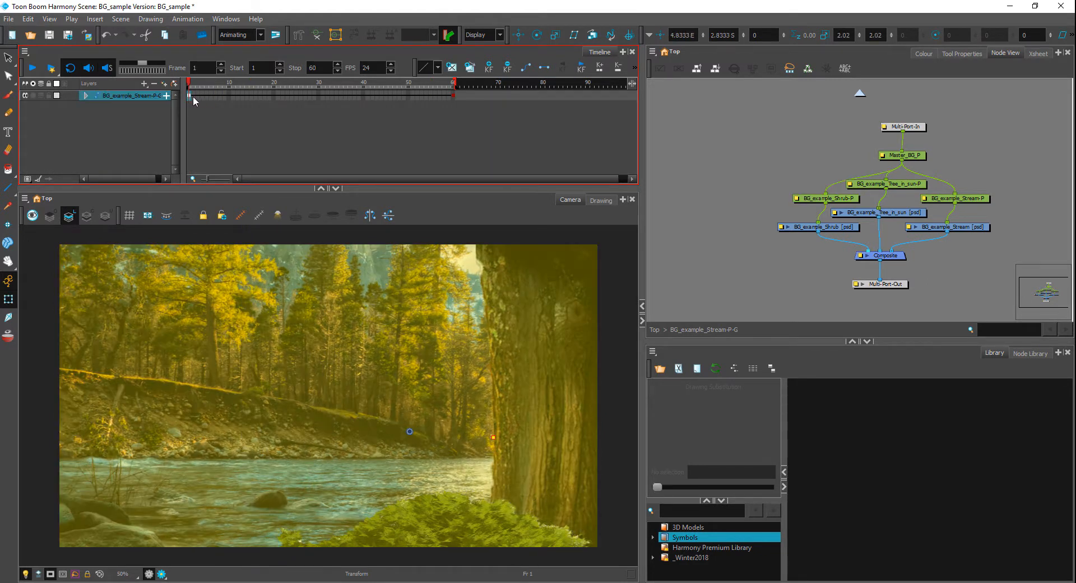
pyautogui.click(453, 96)
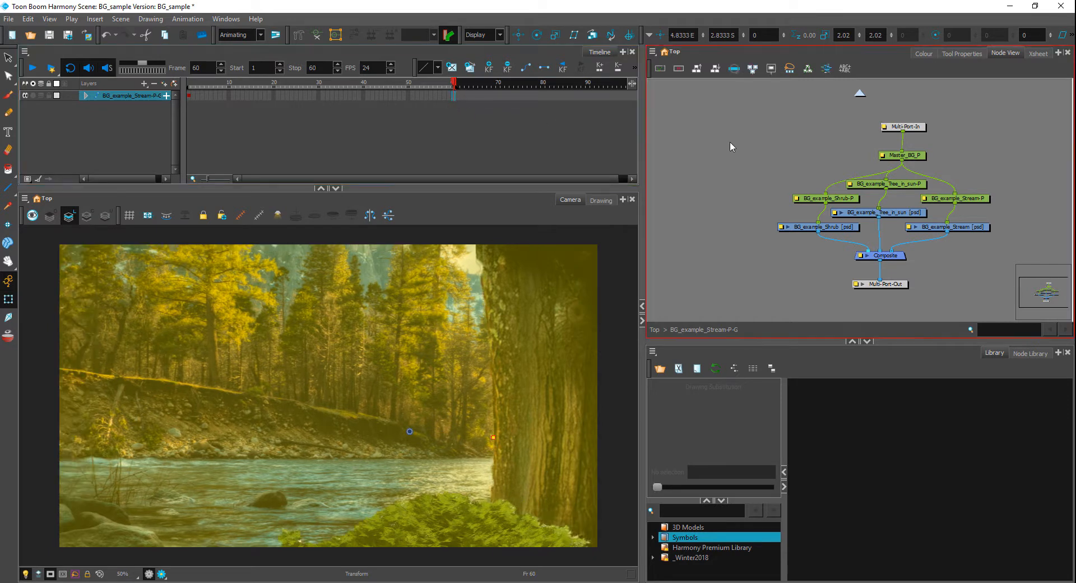
pyautogui.click(729, 142)
pyautogui.click(688, 213)
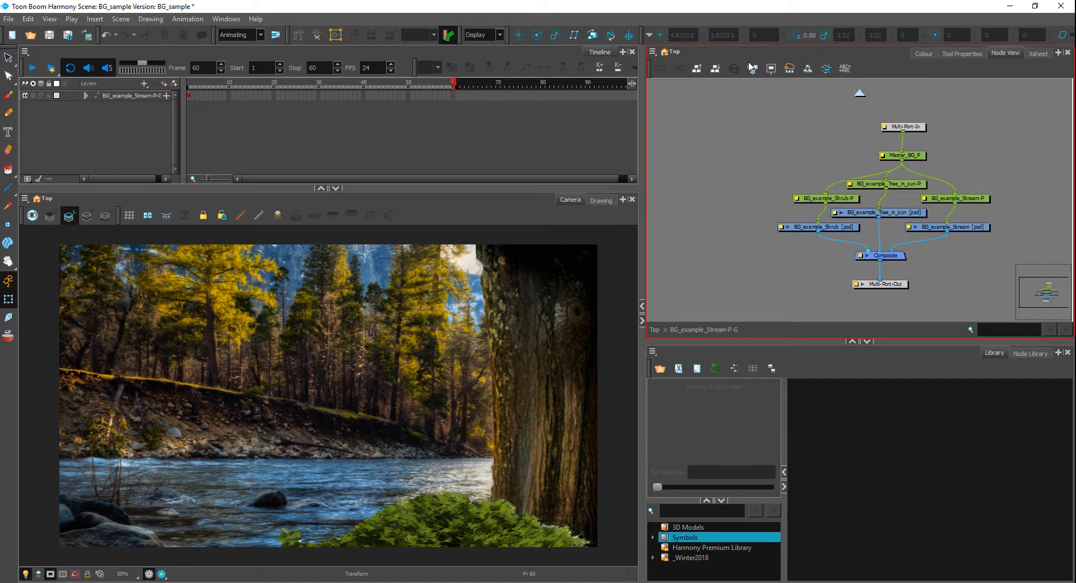
# - Select the shrub peg, hide the Coordinate toolbar and show it again
pyautogui.click(842, 200)
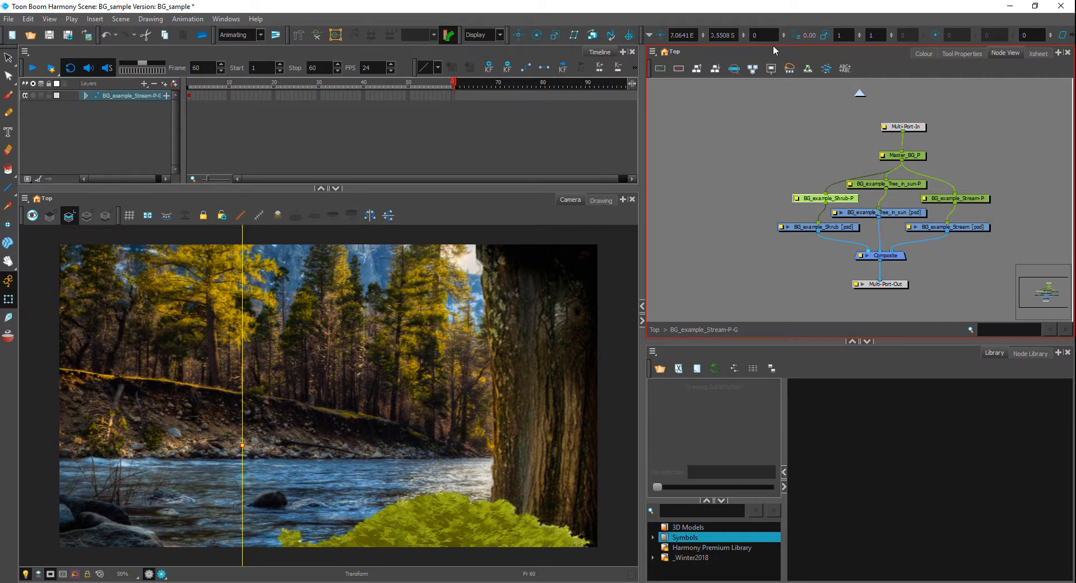
pyautogui.click(653, 51)
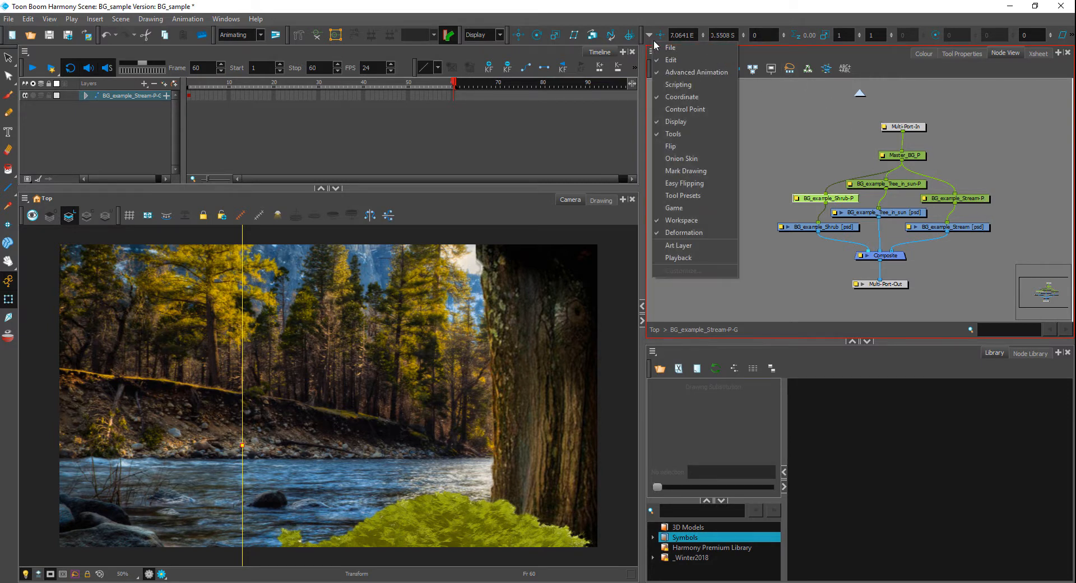
pyautogui.click(701, 90)
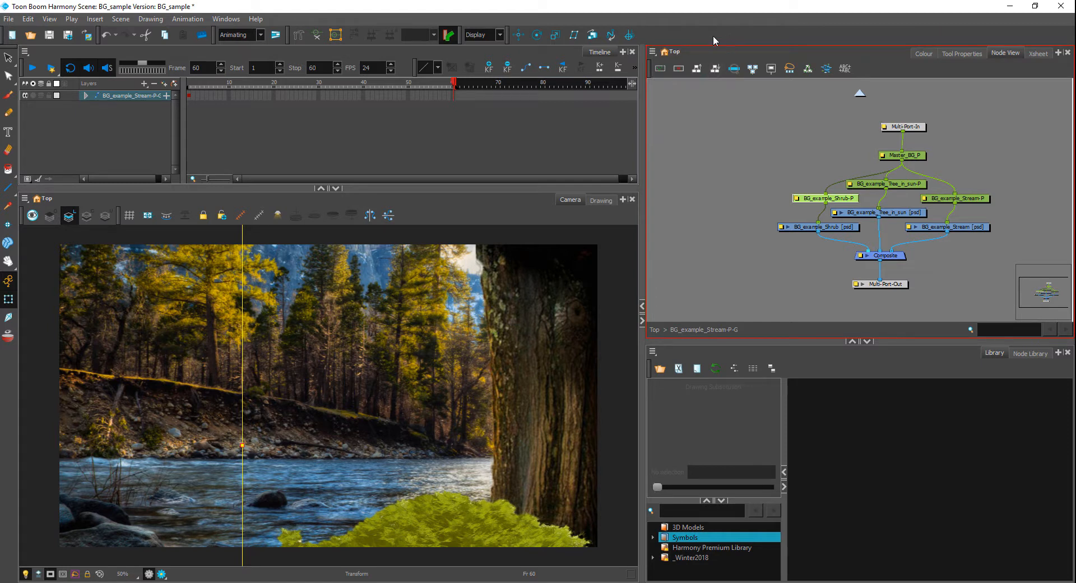
pyautogui.rightClick(701, 32)
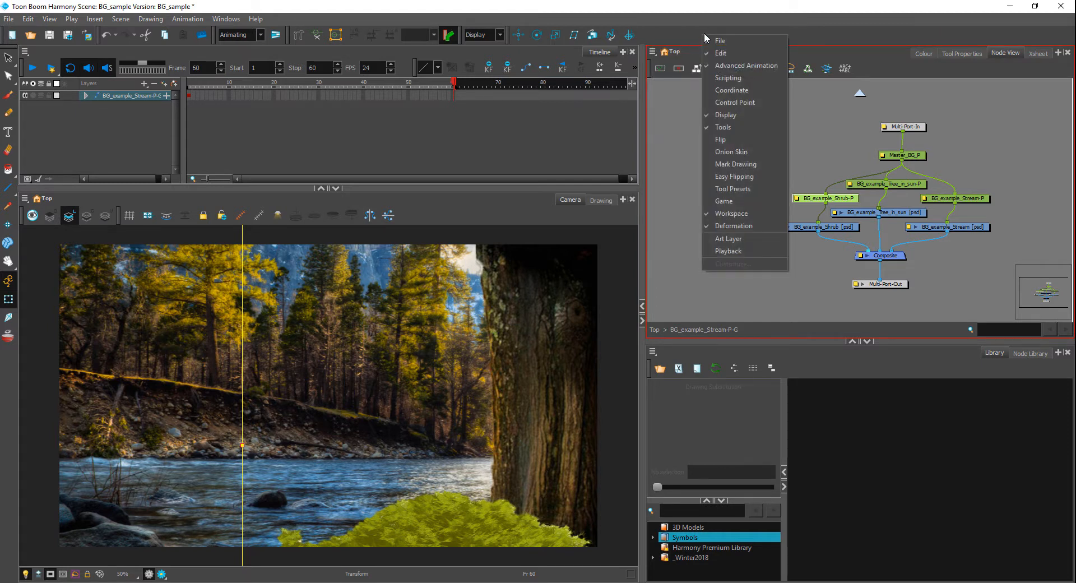
pyautogui.click(734, 89)
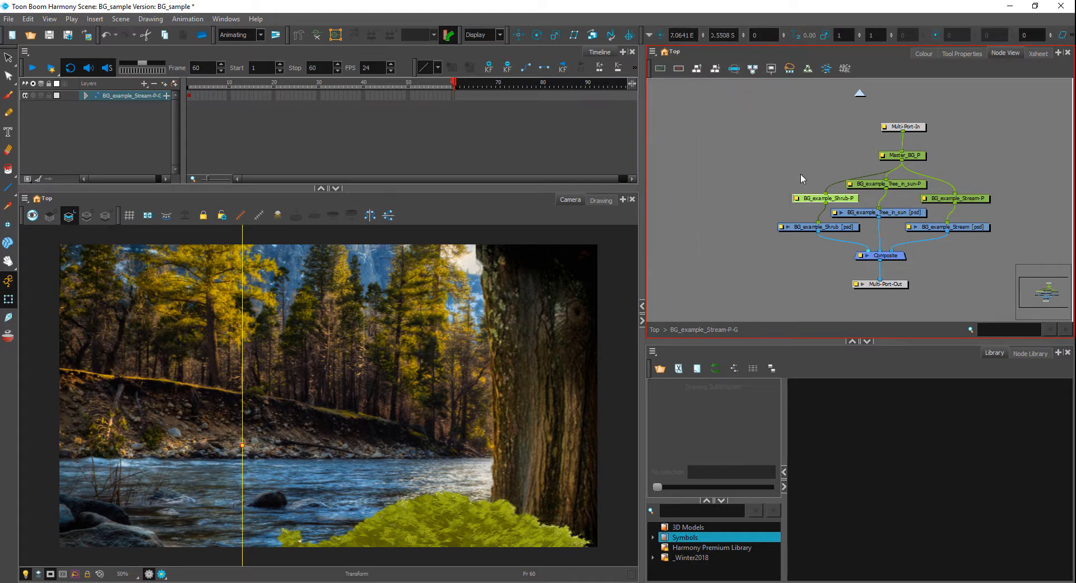
# - Return to frame 1 and inspect the layer properties of the stream peg
pyautogui.click(447, 106)
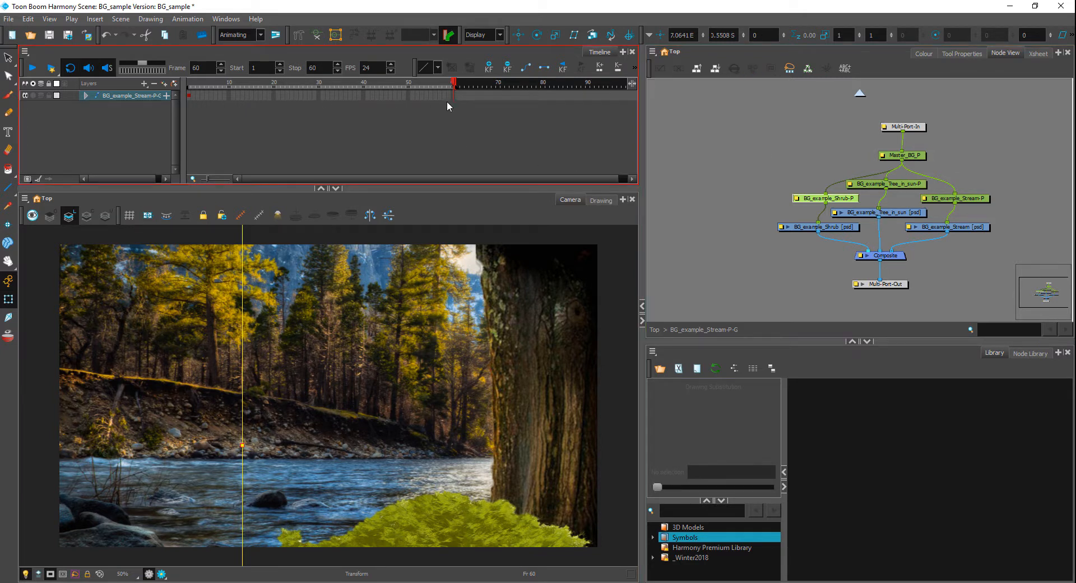
pyautogui.click(189, 94)
pyautogui.click(744, 140)
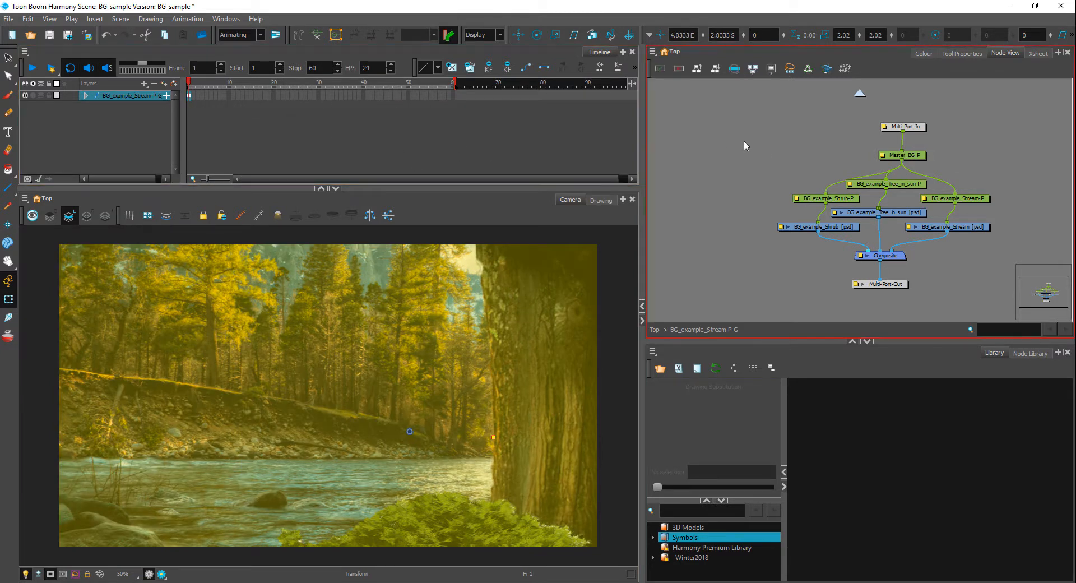
pyautogui.click(929, 201)
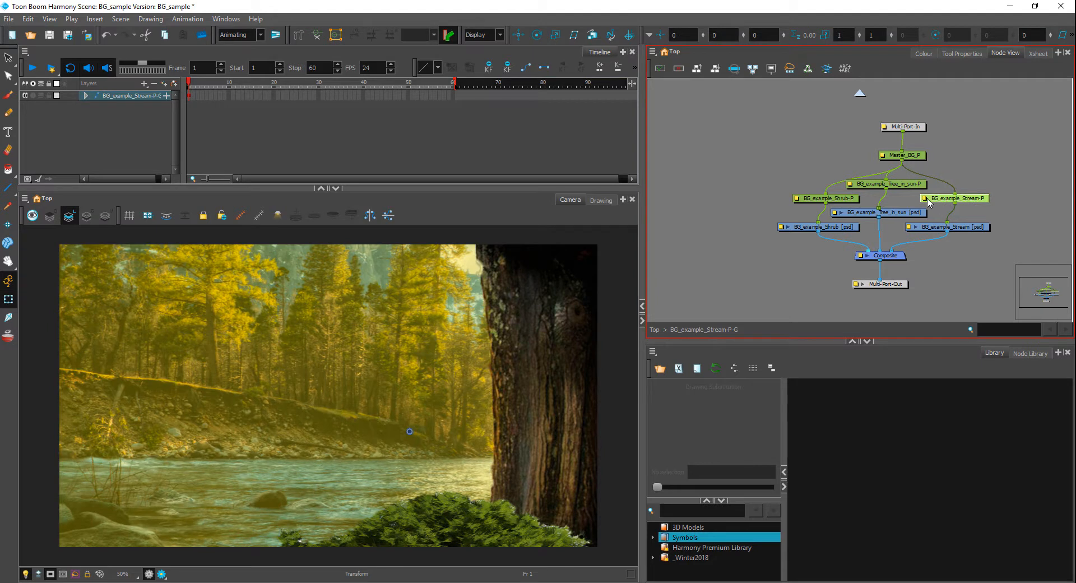
pyautogui.doubleClick(928, 201)
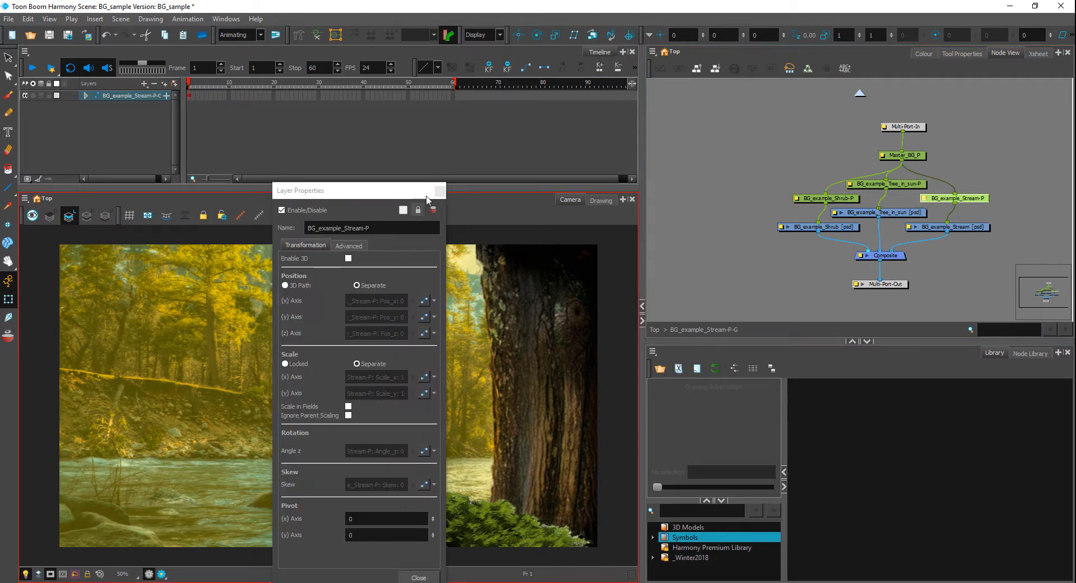
pyautogui.click(440, 192)
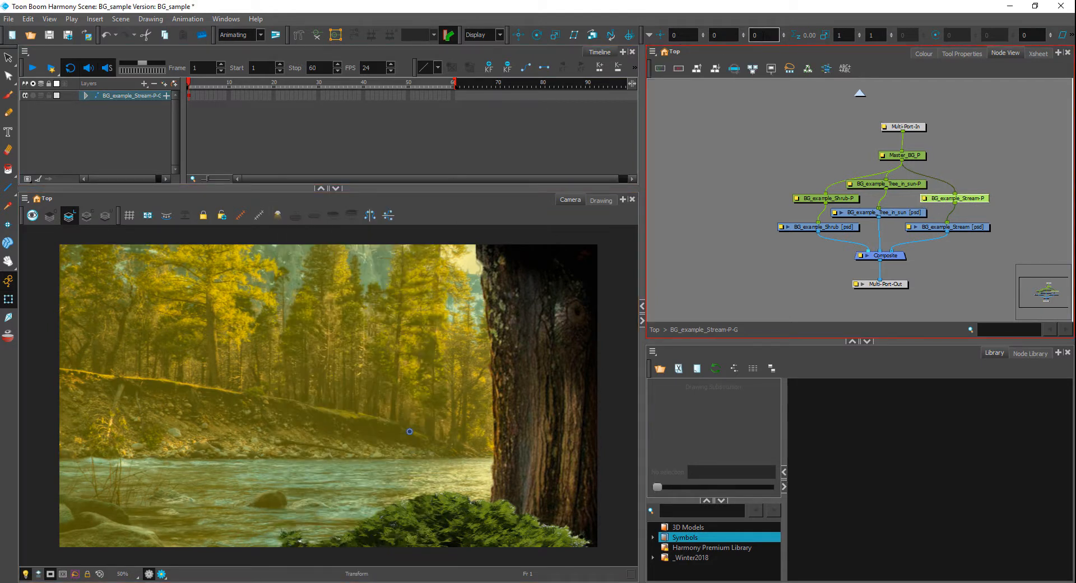
# - Set the stream peg's Z position to 5 B, enlarge it to a scale of about 1.26 to fill the frame, and deselect it
pyautogui.click(763, 34)
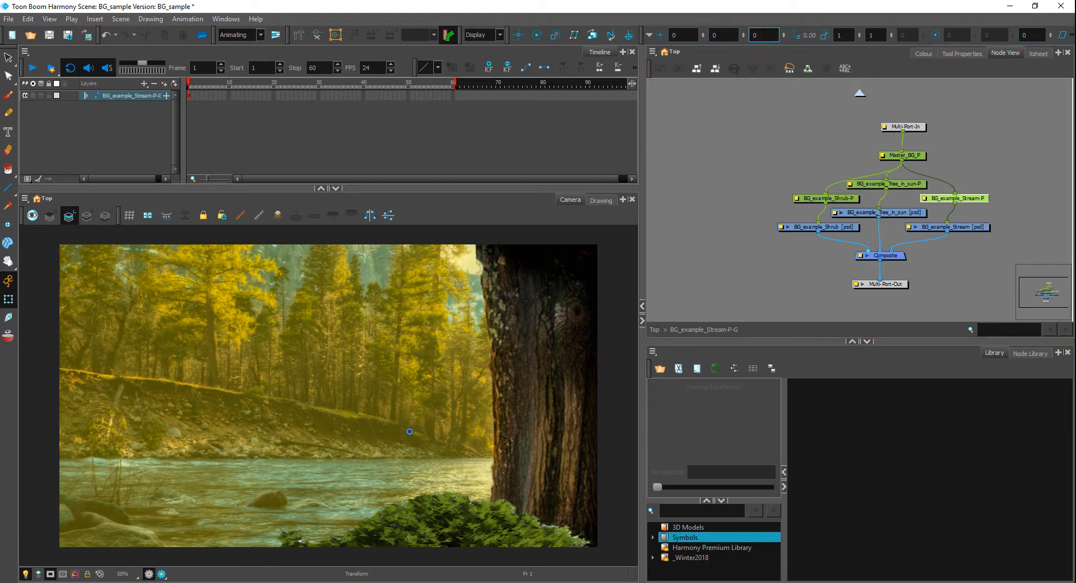
pyautogui.click(766, 33)
pyautogui.press('Return')
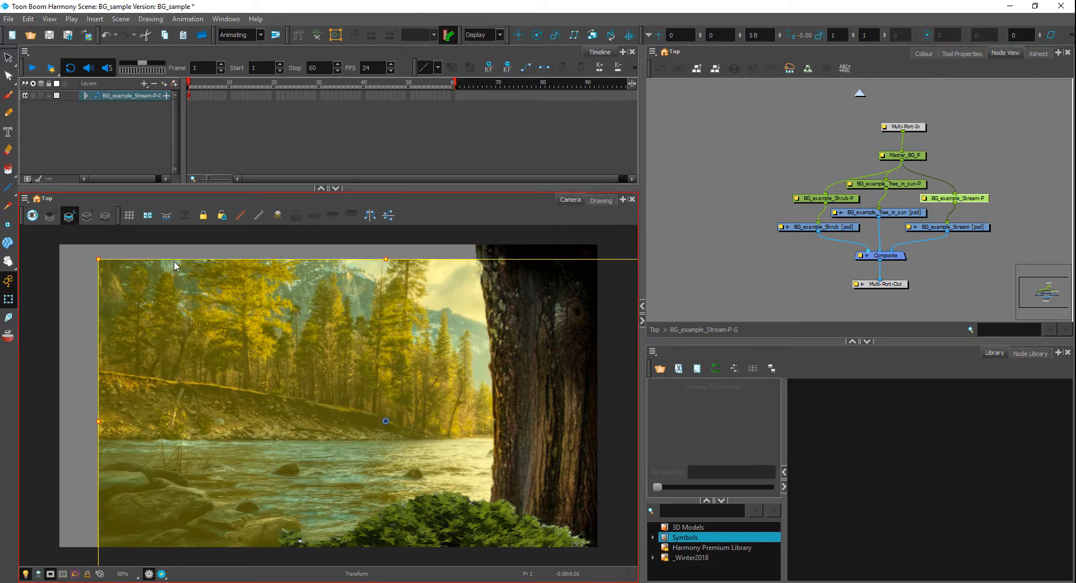
pyautogui.moveTo(99, 260); pyautogui.dragTo(10, 243)
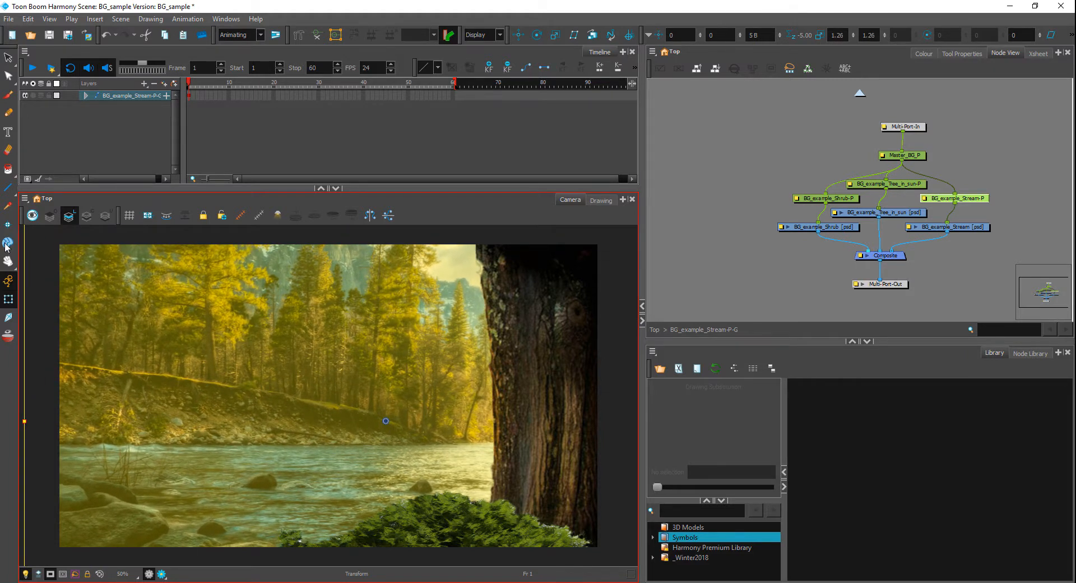
pyautogui.click(661, 139)
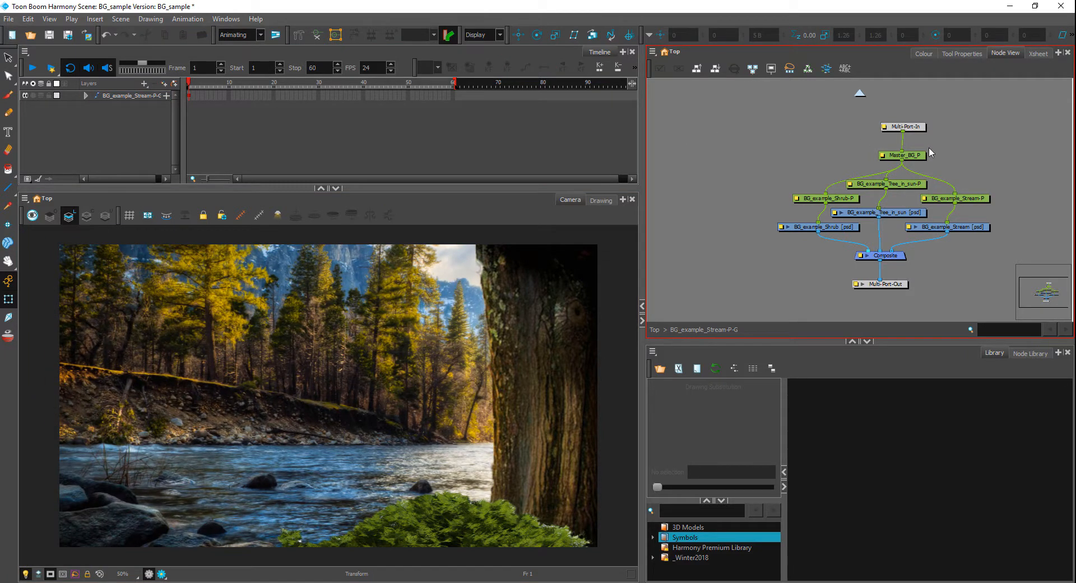
# - Try setting the shrub drawing's Z position to 0.5 F, and undo the change
pyautogui.click(917, 187)
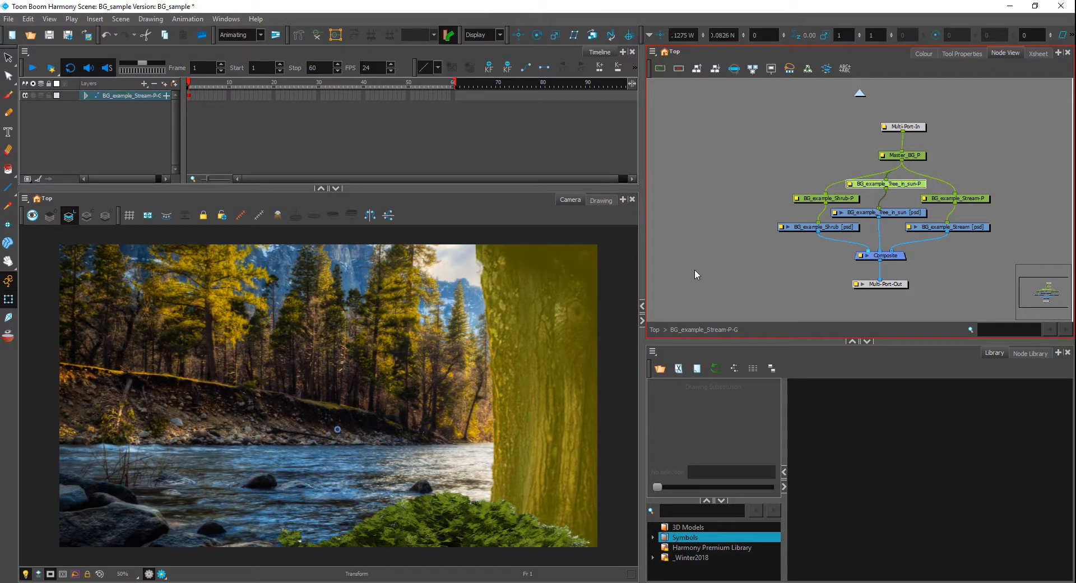
pyautogui.click(843, 227)
pyautogui.click(764, 35)
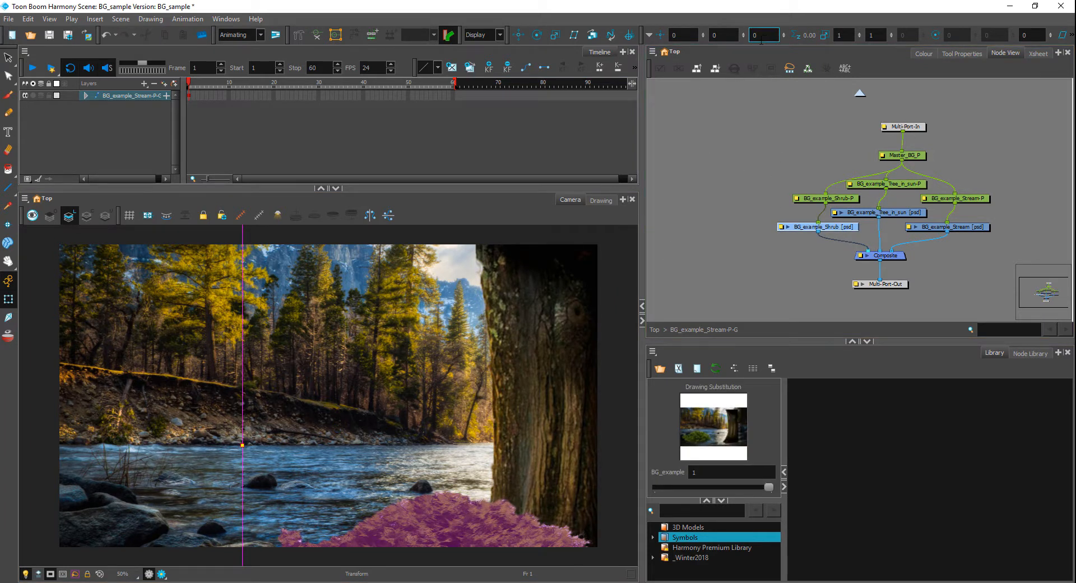
pyautogui.write('.')
pyautogui.press('Return')
pyautogui.write('.5')
pyautogui.press('Return')
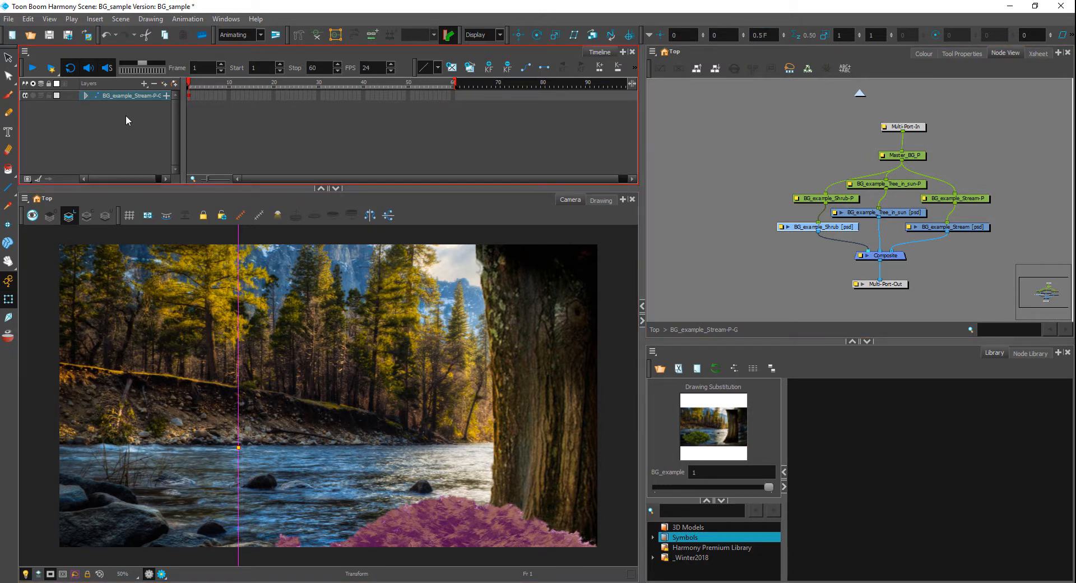
pyautogui.click(856, 214)
pyautogui.hotkey('ctrl', 'z')
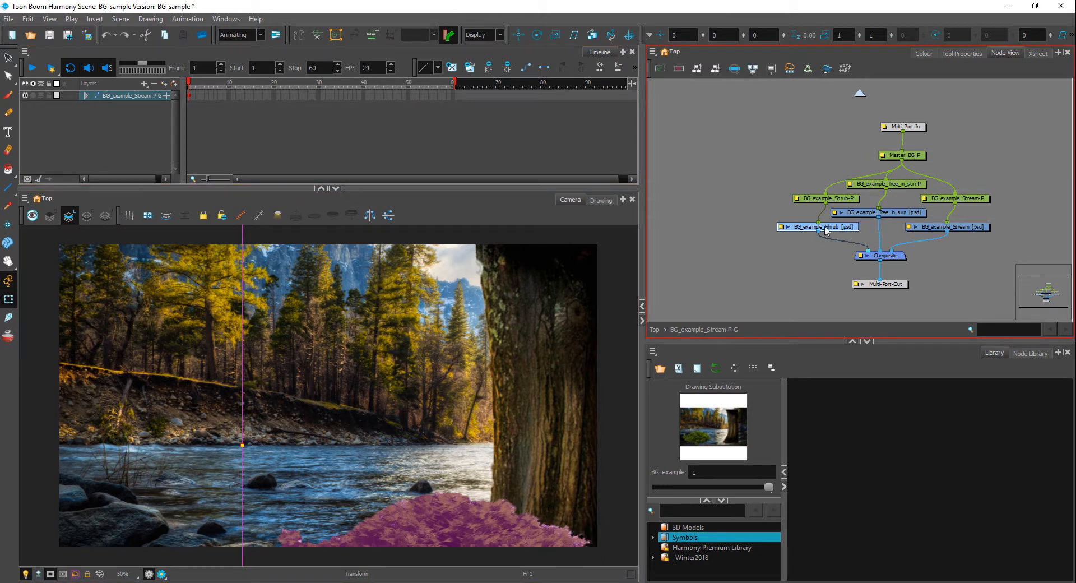
pyautogui.click(725, 267)
# - Set the shrub peg's Z position to 0.5 F at frame 1, and deselect it
pyautogui.click(829, 199)
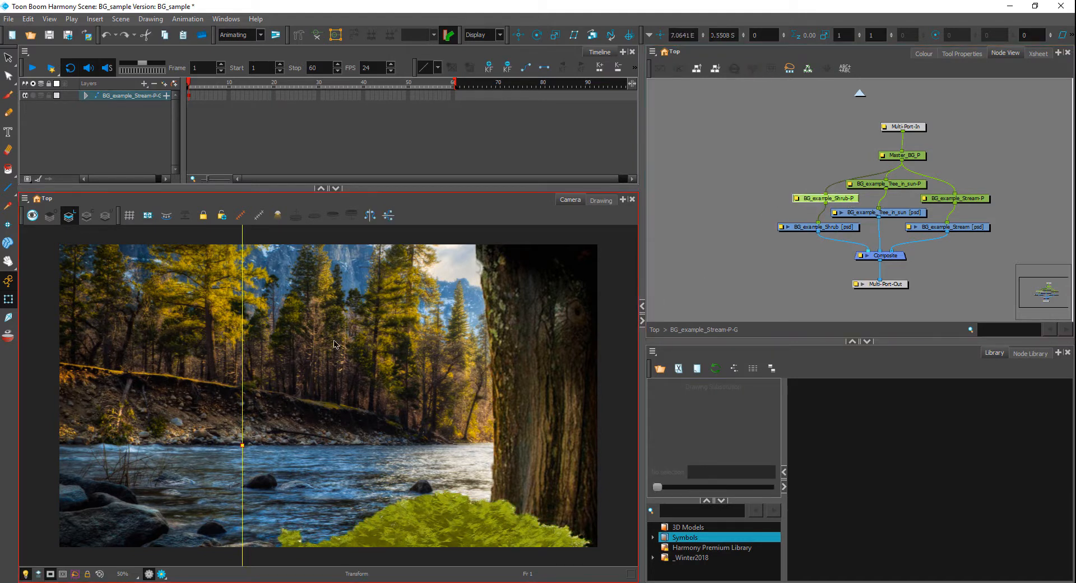
pyautogui.moveTo(846, 204); pyautogui.dragTo(843, 202)
pyautogui.click(765, 34)
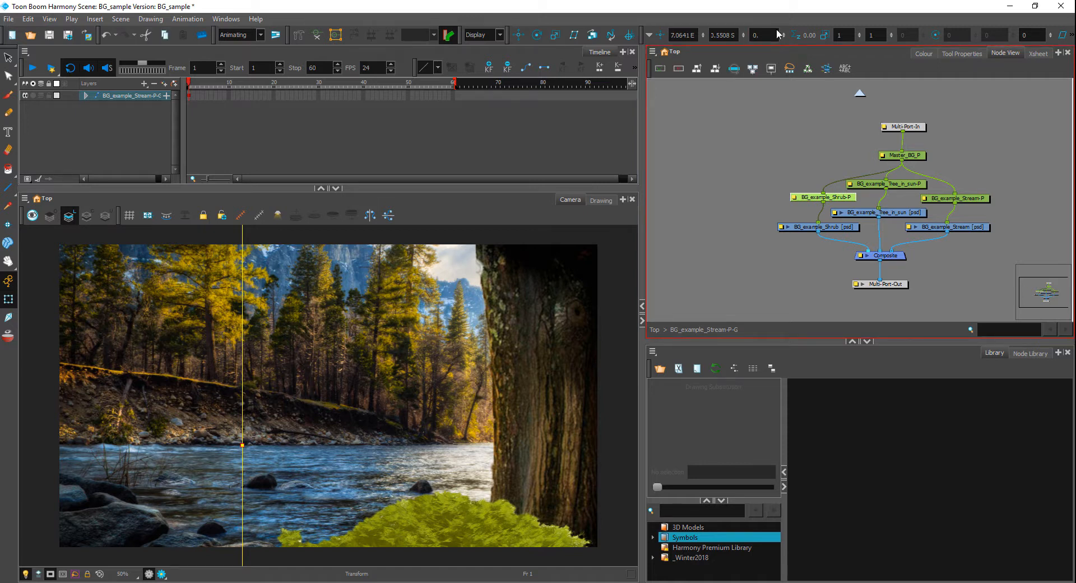
pyautogui.write('.')
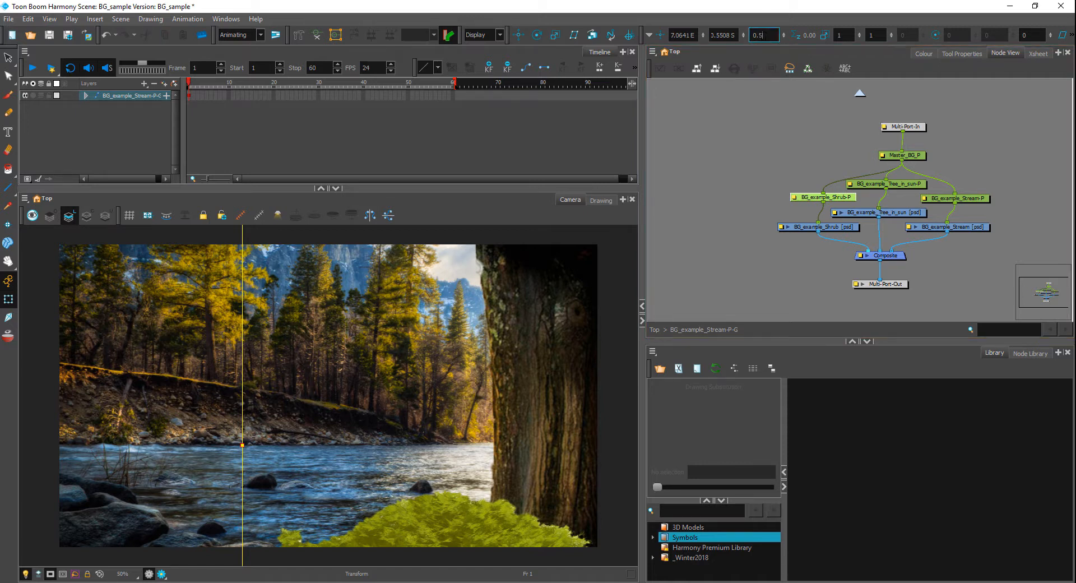
pyautogui.write('5')
pyautogui.press('Return')
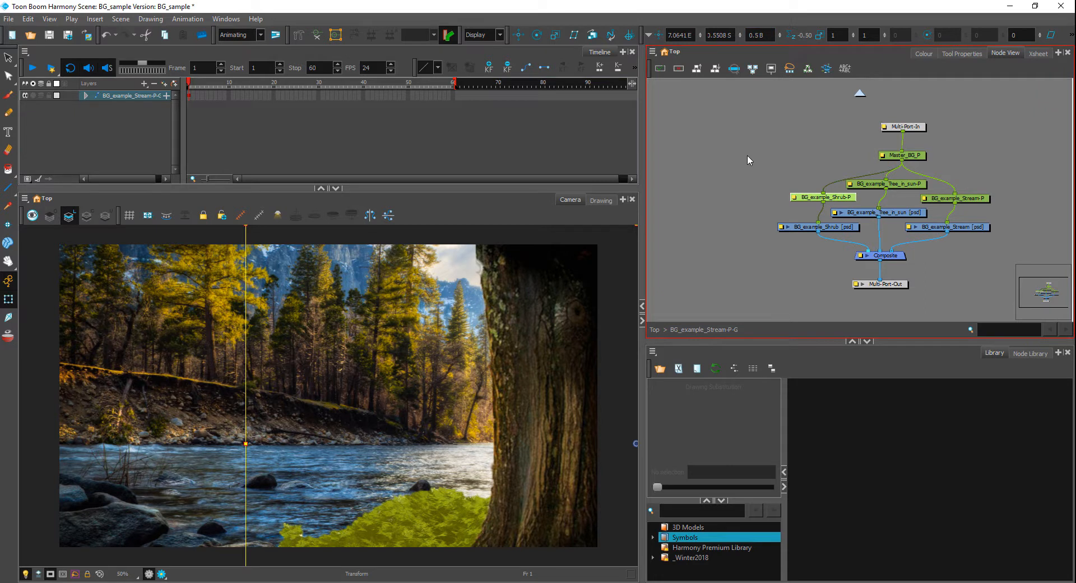
pyautogui.click(766, 35)
pyautogui.press('Return')
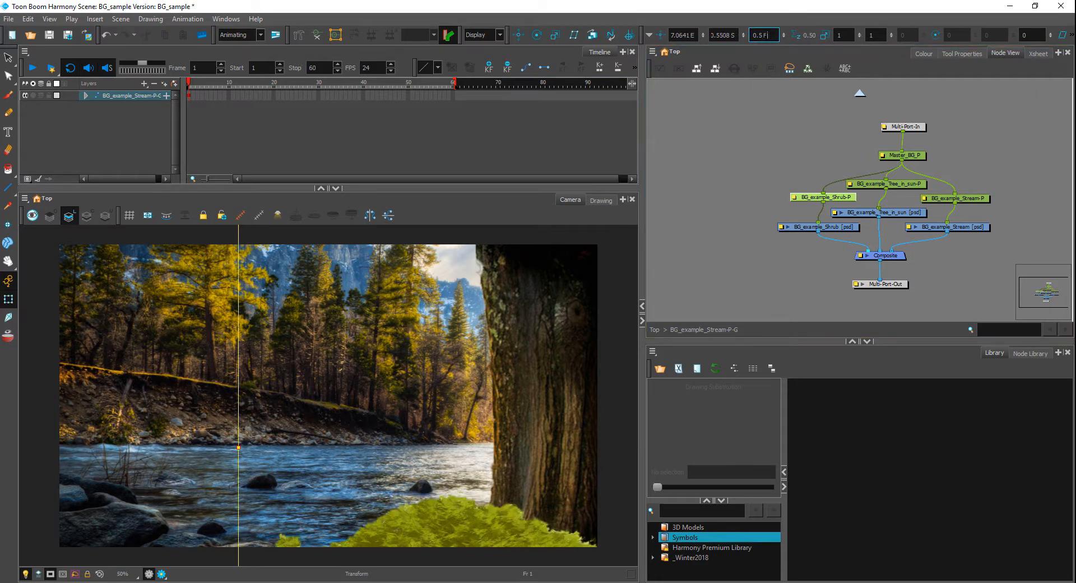
pyautogui.click(753, 206)
pyautogui.click(349, 144)
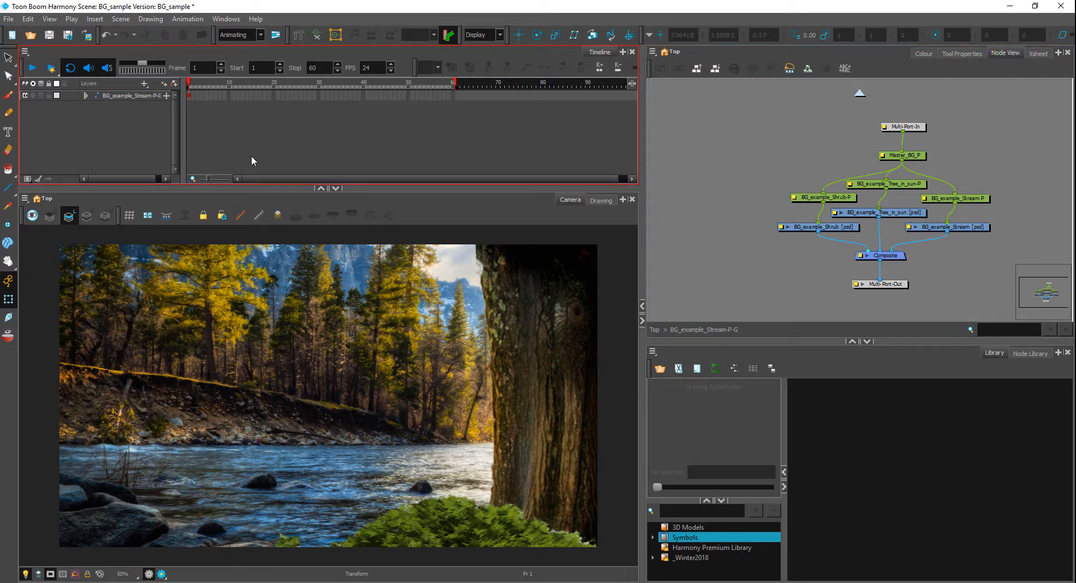
# - Add a Top view alongside the Camera view and show the layers' depth within the camera cone
pyautogui.click(450, 278)
pyautogui.click(623, 200)
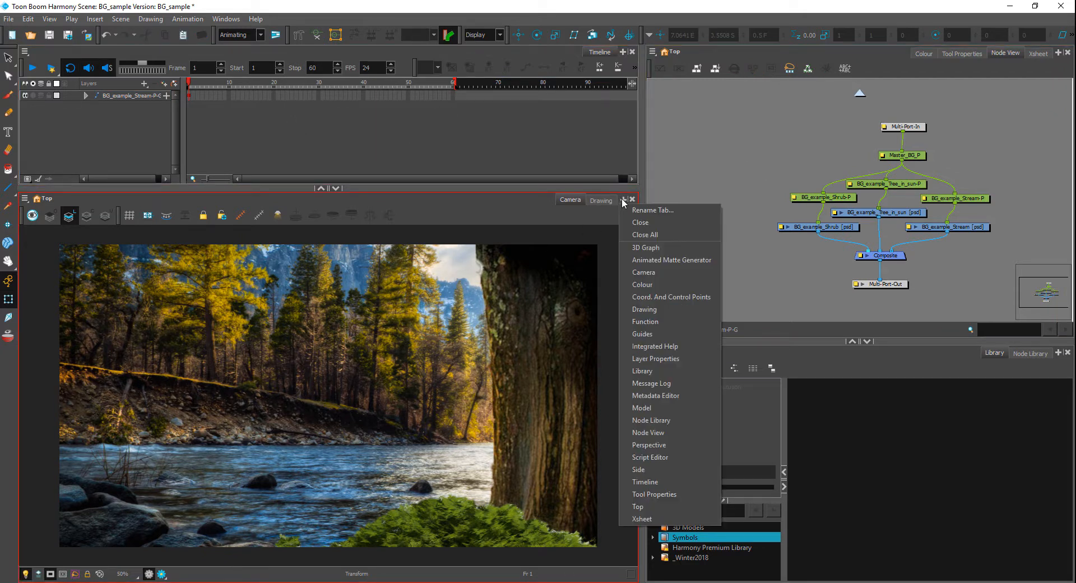
pyautogui.click(662, 506)
pyautogui.click(431, 284)
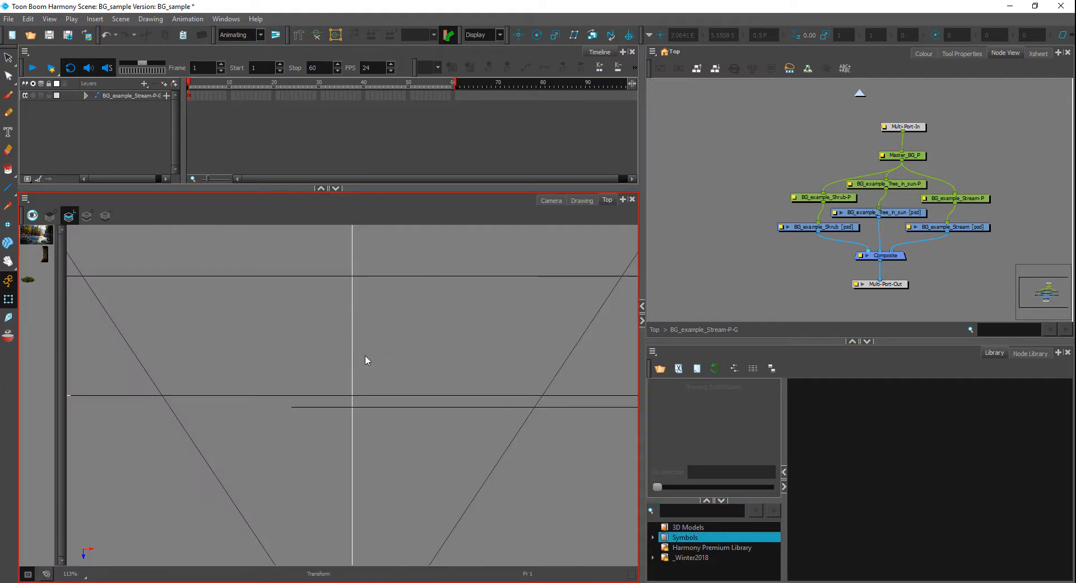
pyautogui.scroll(-3, 405, 341)
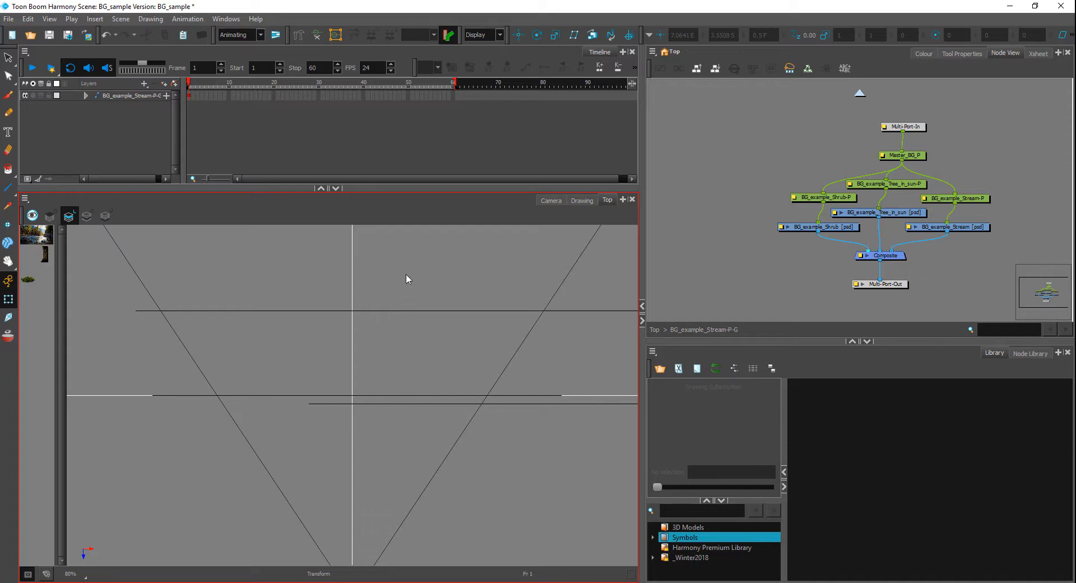
# - Select the stream, tree and shrub pegs one after another to compare their depth lines in the Top view
pyautogui.click(962, 199)
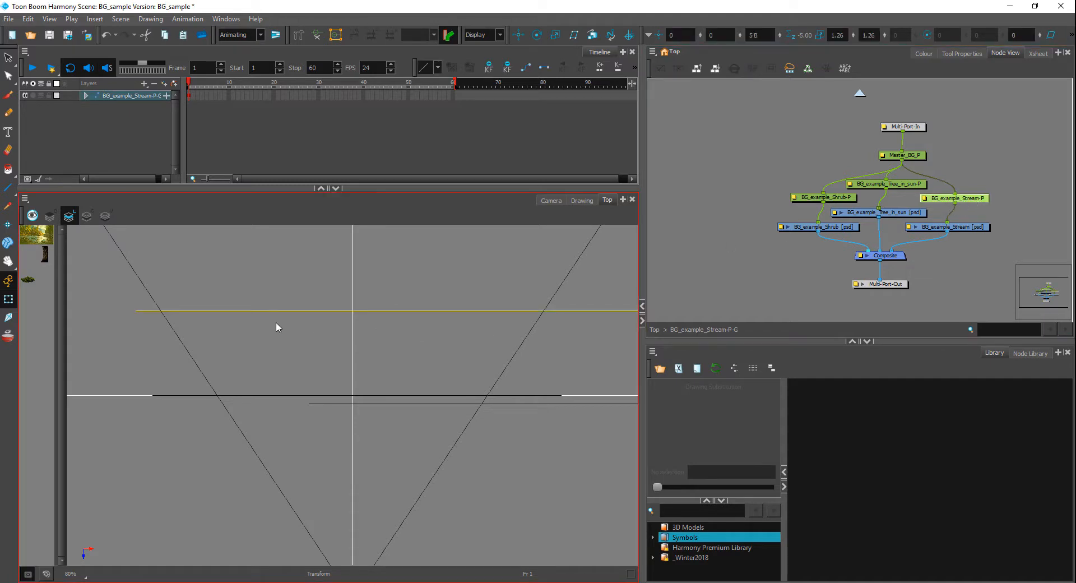
pyautogui.click(370, 396)
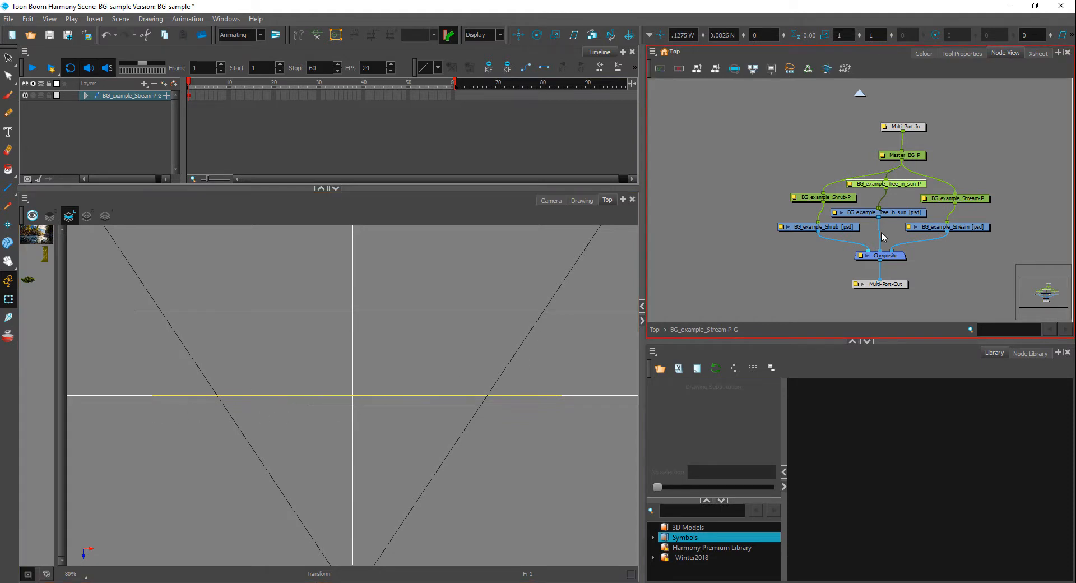
pyautogui.click(847, 201)
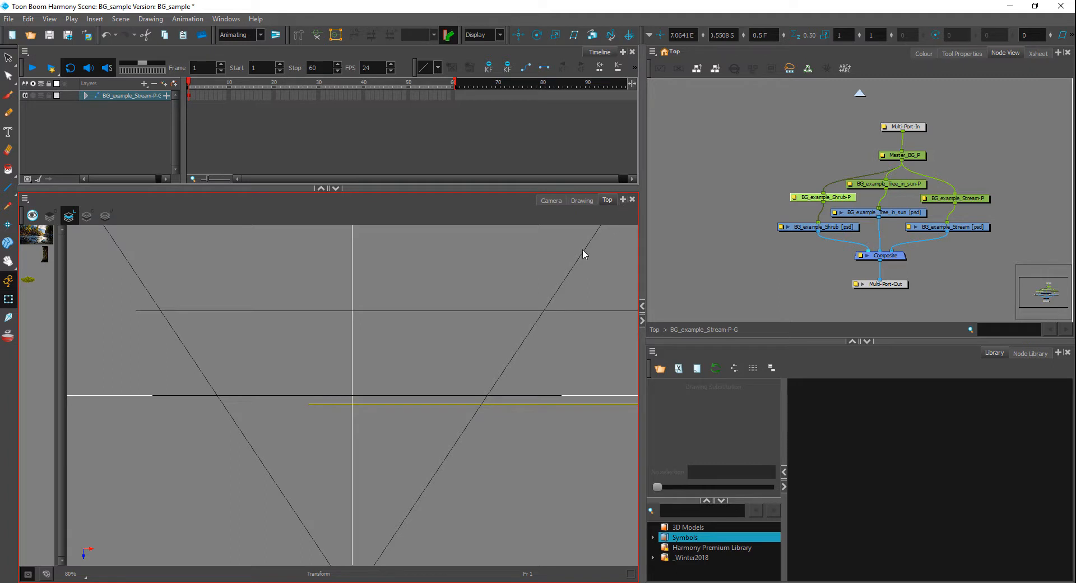
# - Close the Top view and add a Perspective view in its place
pyautogui.click(632, 200)
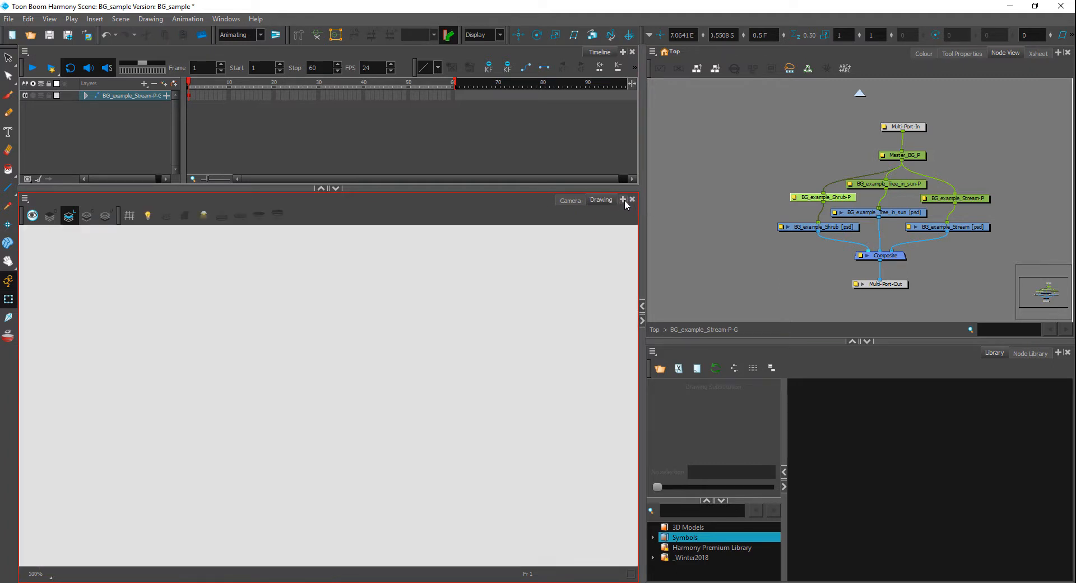
pyautogui.click(623, 199)
pyautogui.click(672, 443)
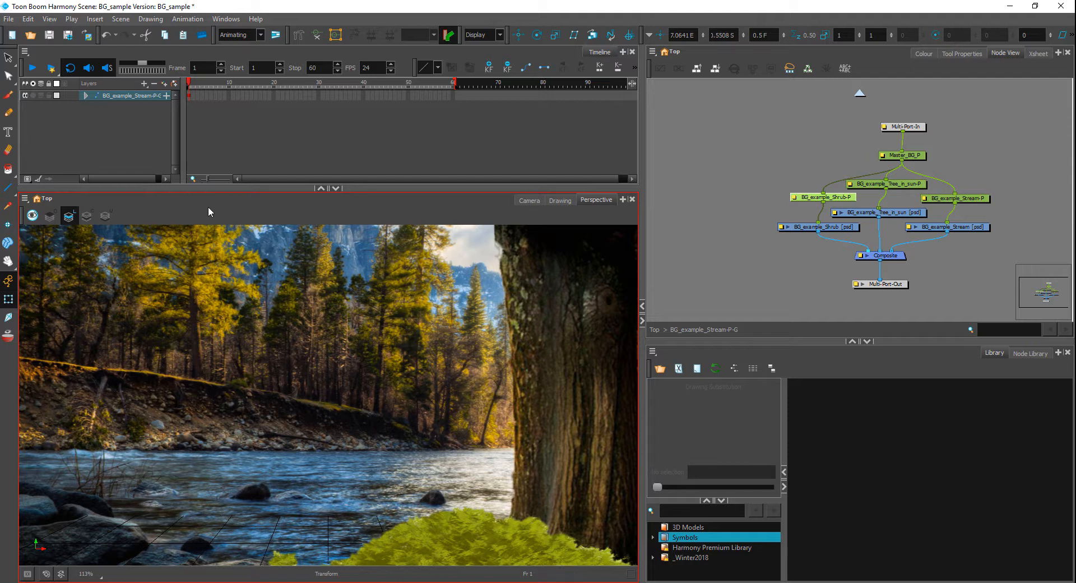
# - Examine the depth spacing between the shrub, tree and stream layers from several angles in the Perspective view
pyautogui.scroll(-4, 367, 367)
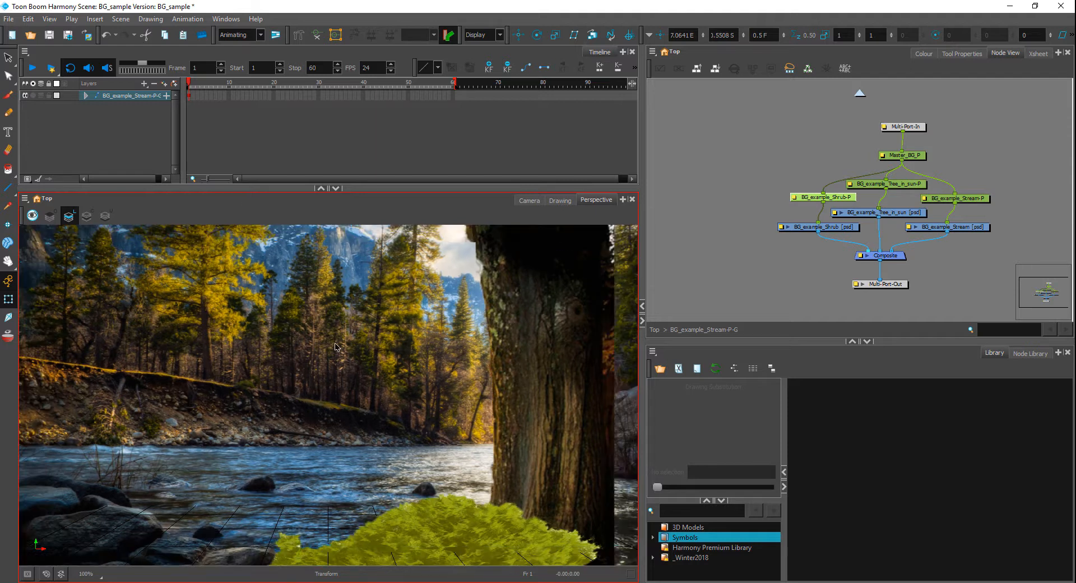
pyautogui.moveTo(419, 513); pyautogui.dragTo(346, 428)
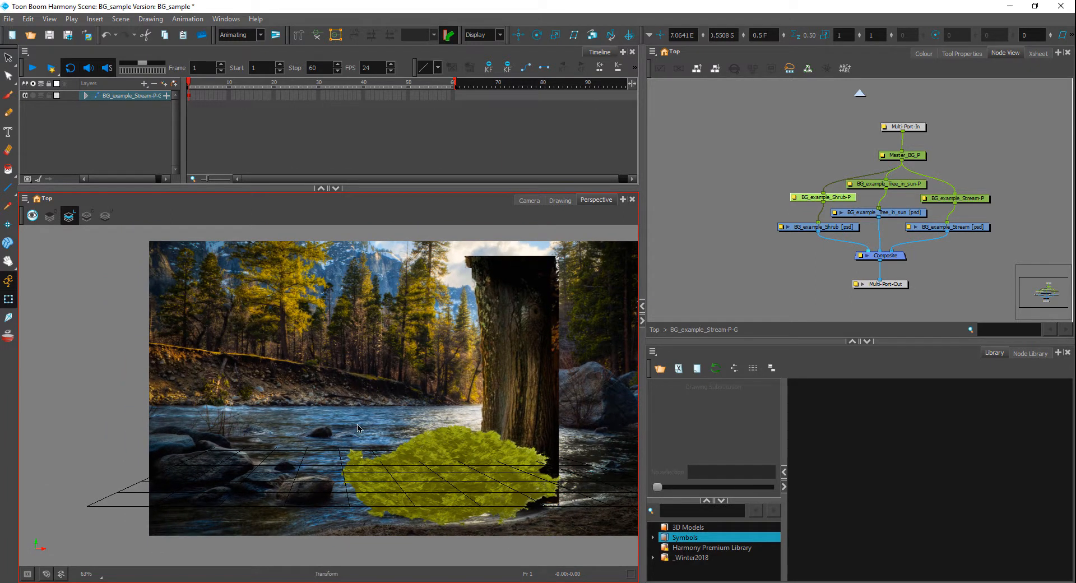
pyautogui.click(343, 411)
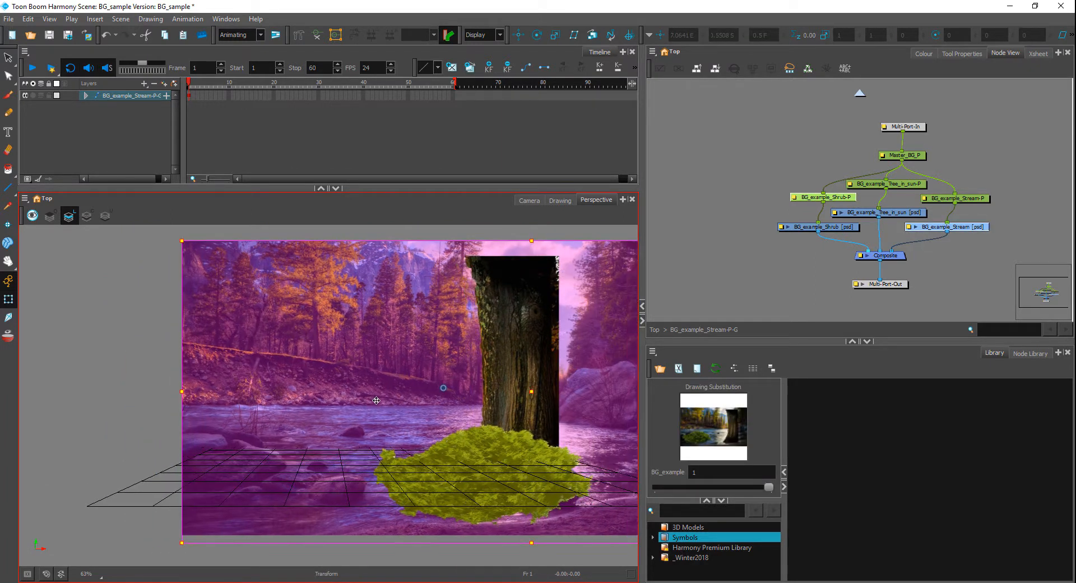
pyautogui.moveTo(353, 396)
pyautogui.mouseDown()
pyautogui.moveTo(448, 399)
pyautogui.moveTo(490, 387)
pyautogui.moveTo(364, 413)
pyautogui.moveTo(446, 384)
pyautogui.moveTo(332, 389)
pyautogui.moveTo(365, 379)
pyautogui.mouseUp()
pyautogui.click(560, 352)
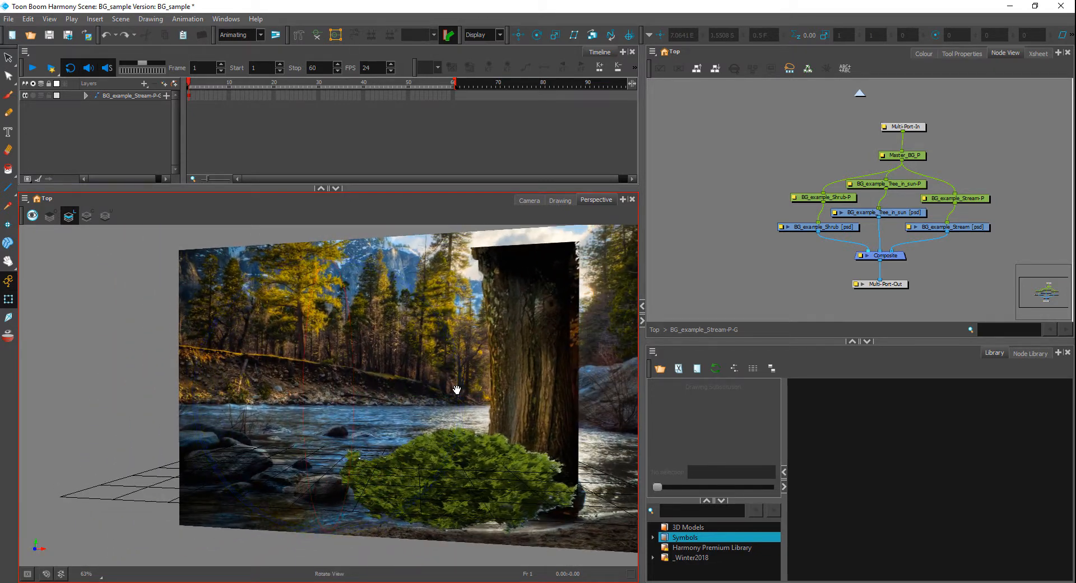
pyautogui.moveTo(454, 384); pyautogui.dragTo(486, 361)
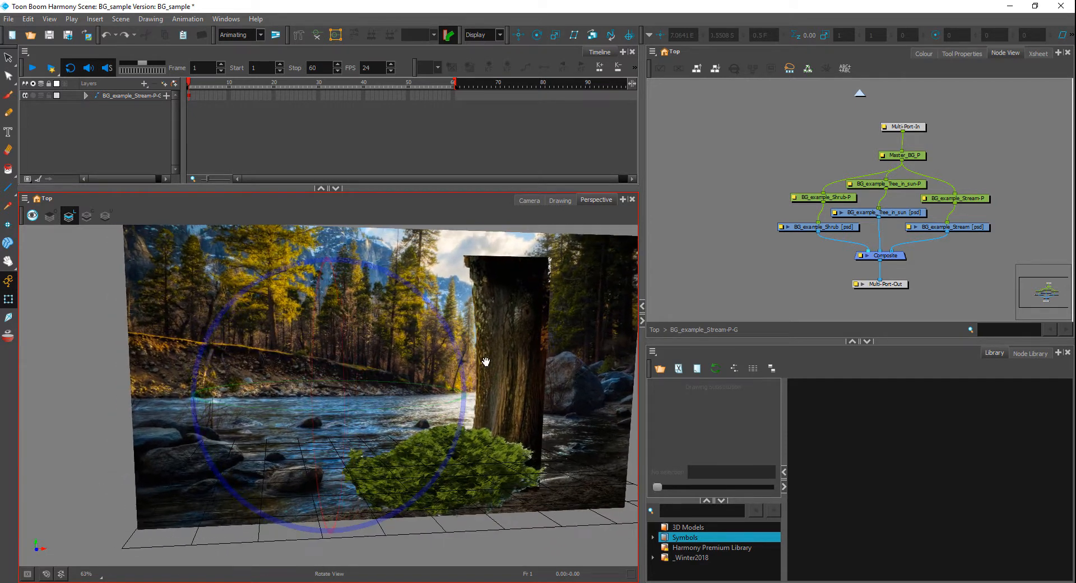
# - Return to the Camera view, move to frame 60 on the background group's peg layer, and deselect everything
pyautogui.click(527, 200)
pyautogui.click(191, 96)
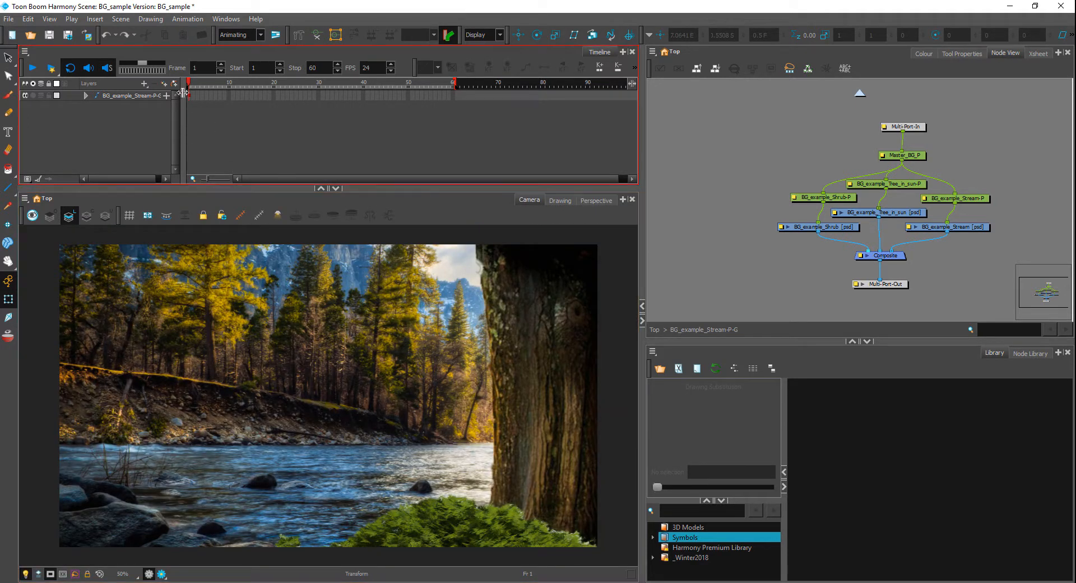
pyautogui.click(190, 95)
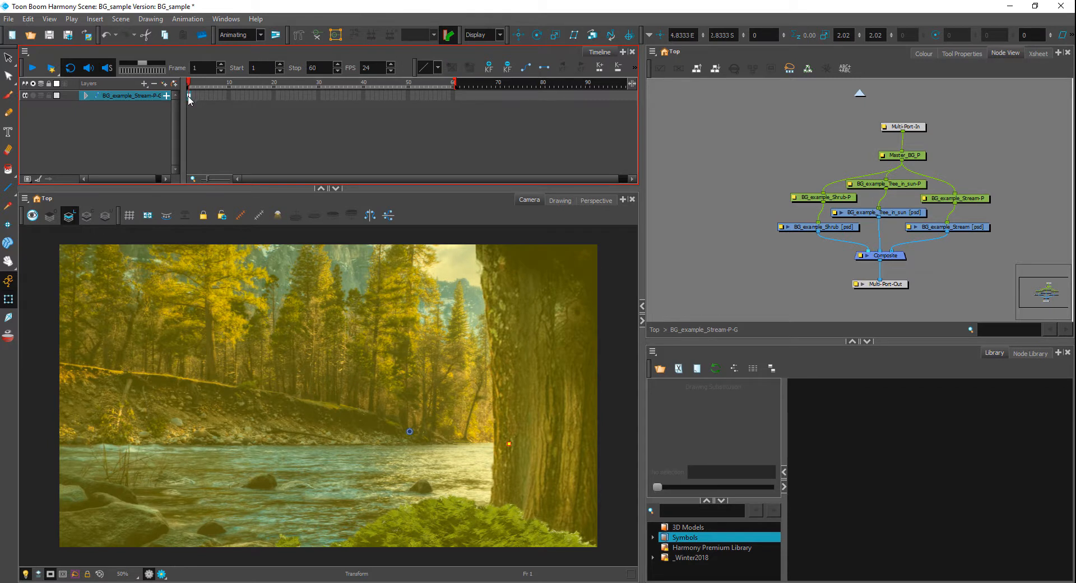
pyautogui.click(453, 93)
pyautogui.click(732, 159)
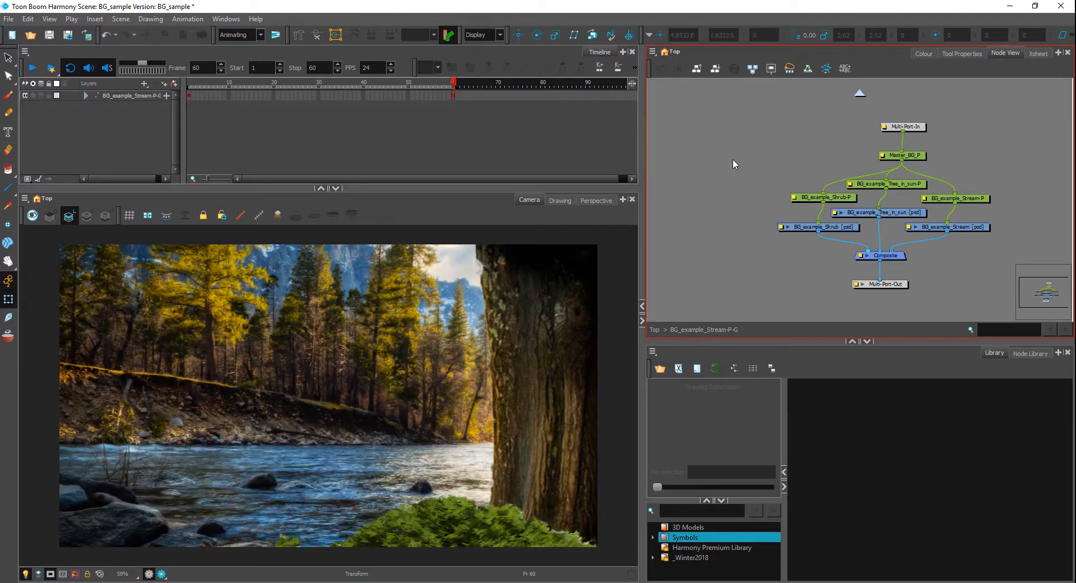
pyautogui.click(140, 140)
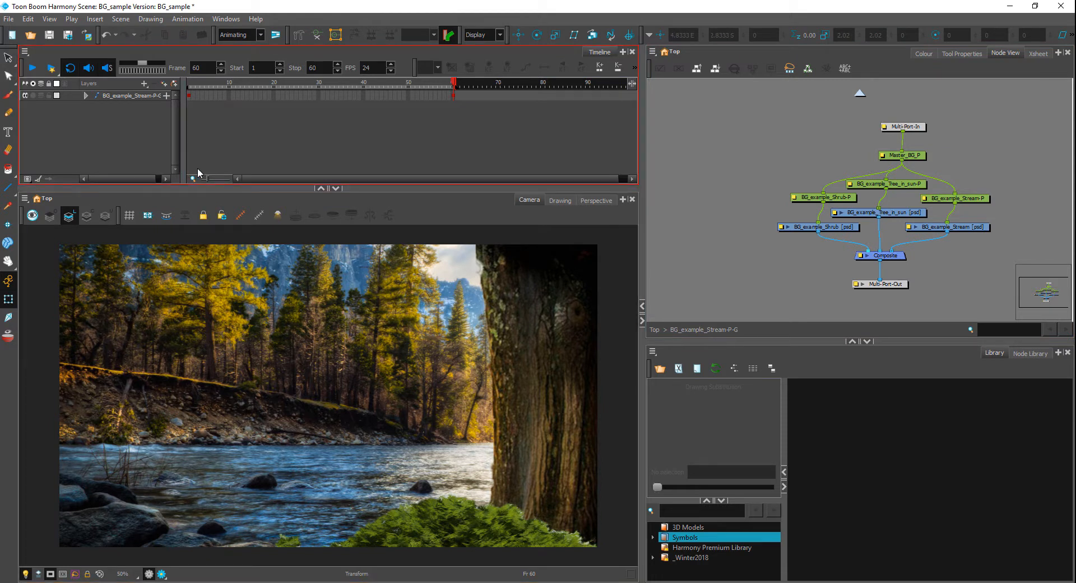
# - Go up to the Top level of the node network and add a Camera node beside the background group
pyautogui.click(657, 329)
pyautogui.rightClick(751, 200)
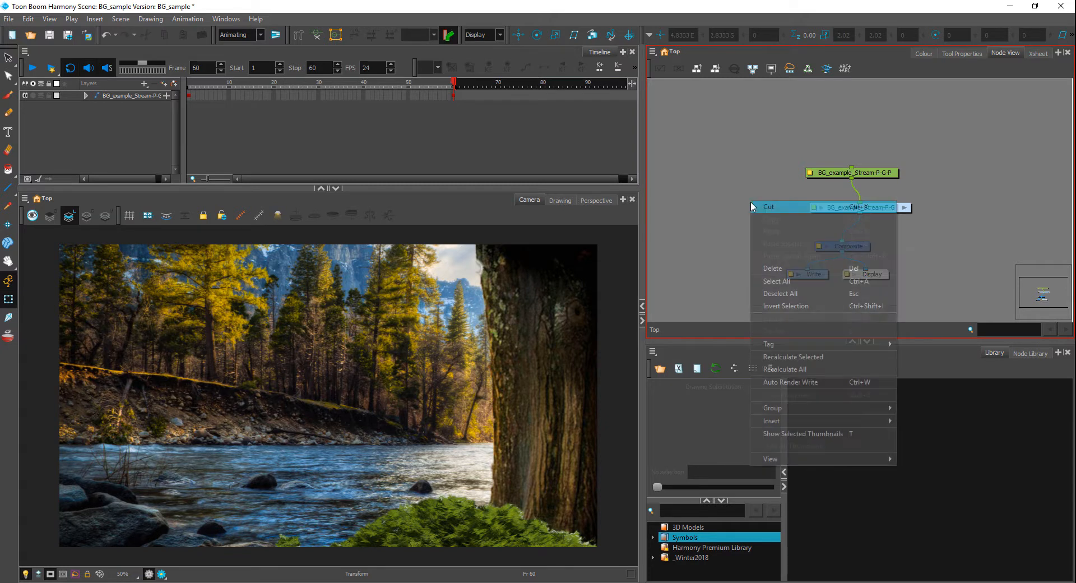
pyautogui.press('Escape')
pyautogui.click(1031, 353)
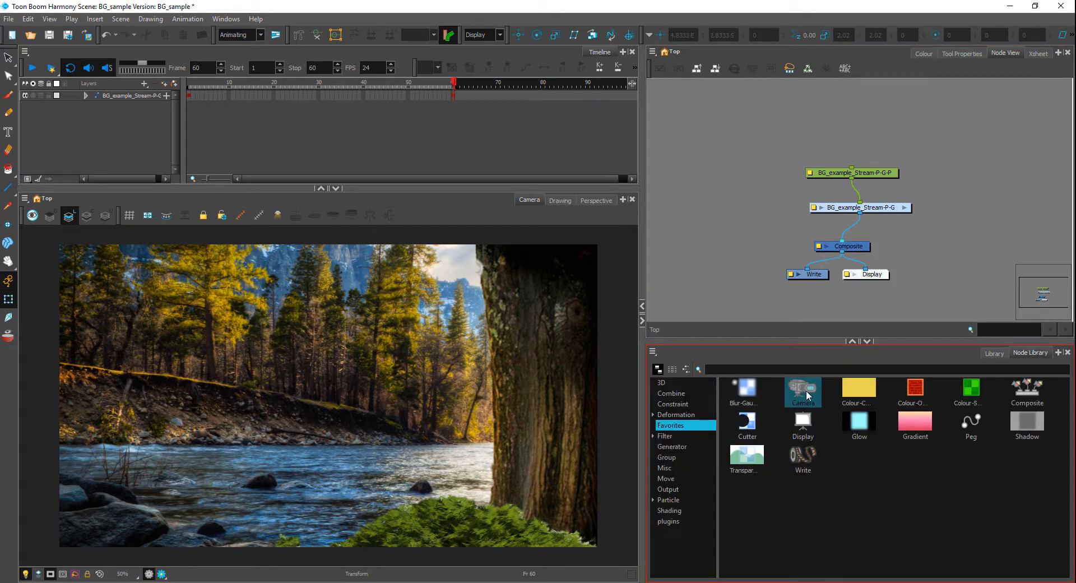
pyautogui.moveTo(807, 395); pyautogui.dragTo(728, 206)
pyautogui.click(775, 190)
# - Add a parent peg to the Camera node, arrange the two nodes vertically, and deselect them
pyautogui.click(735, 210)
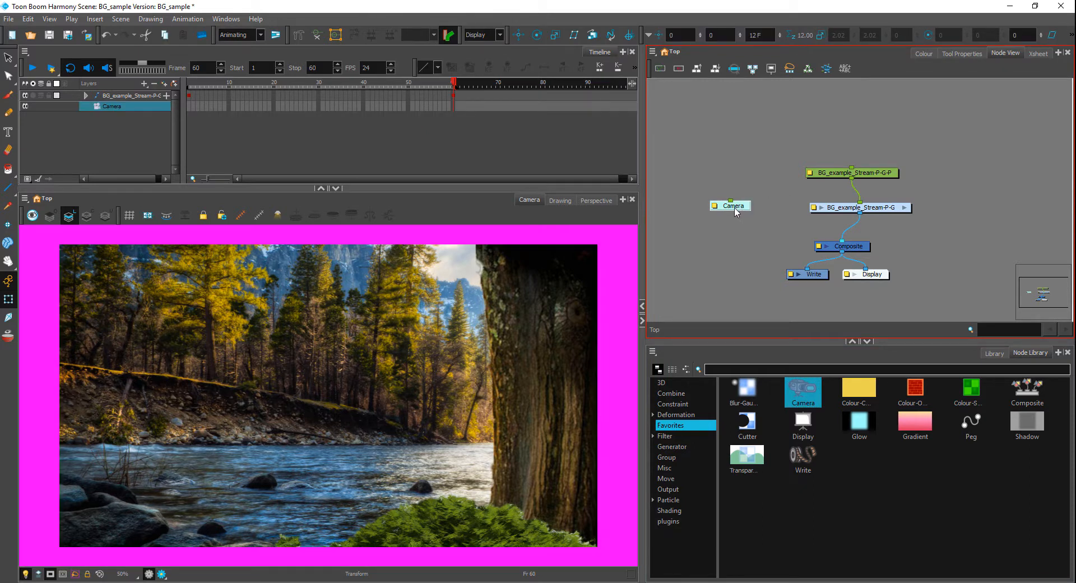
pyautogui.hotkey('ctrl', 'p')
pyautogui.moveTo(734, 154); pyautogui.dragTo(730, 198)
pyautogui.click(773, 179)
pyautogui.click(748, 150)
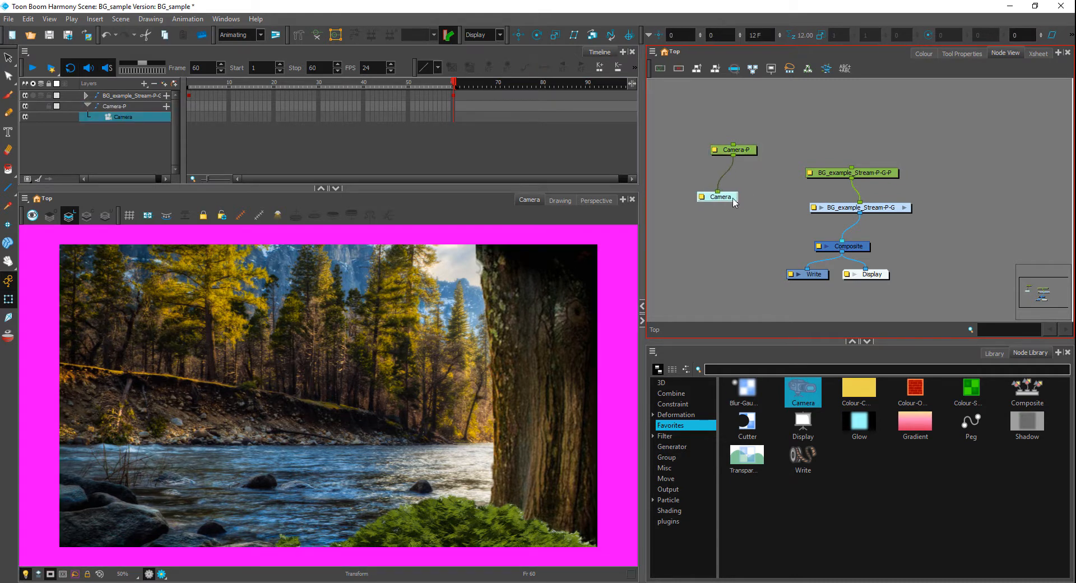
pyautogui.click(666, 239)
pyautogui.click(465, 137)
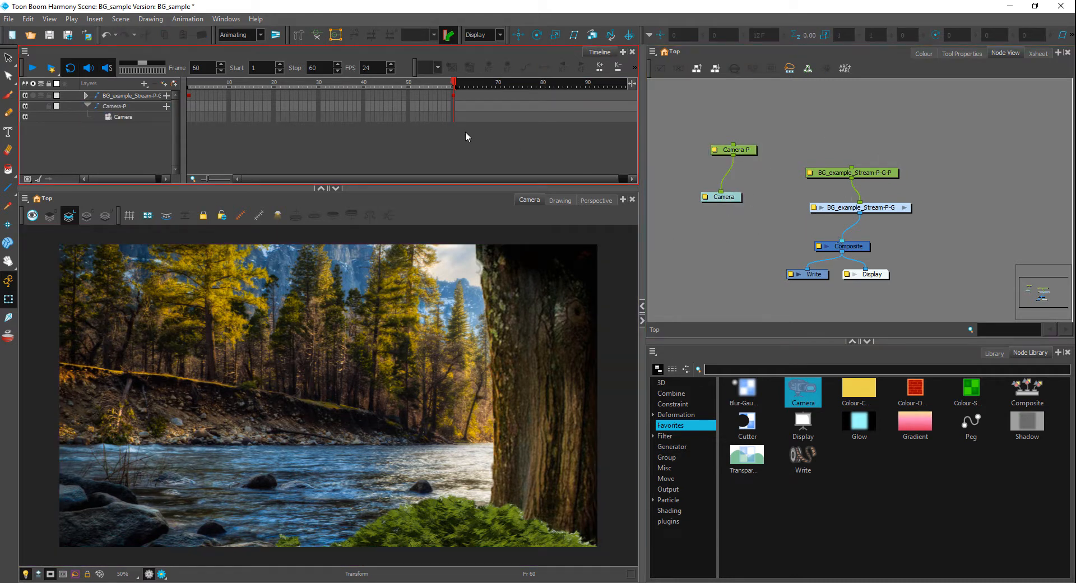
# - Keyframe the camera's peg at frames 1 and 60, and shift the camera slightly east at frame 60
pyautogui.click(190, 105)
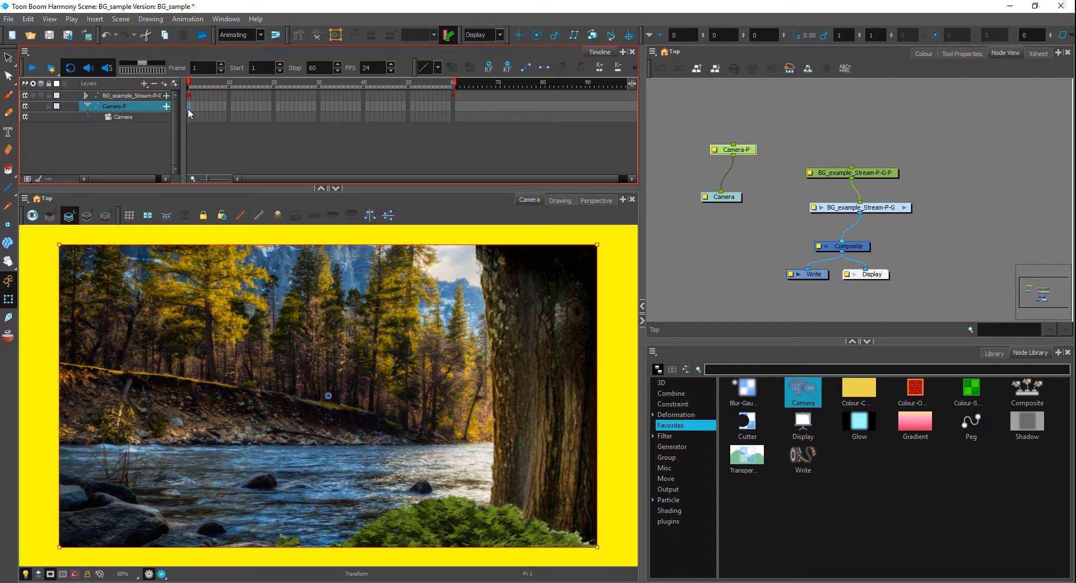
pyautogui.click(453, 106)
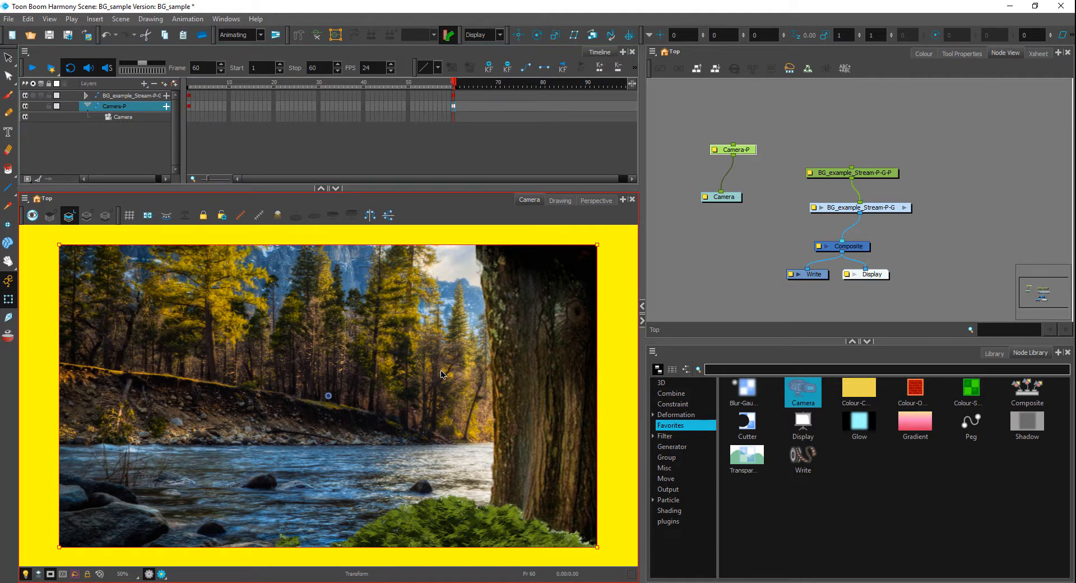
pyautogui.moveTo(444, 374)
pyautogui.mouseDown()
pyautogui.moveTo(447, 404)
pyautogui.moveTo(445, 395)
pyautogui.mouseUp()
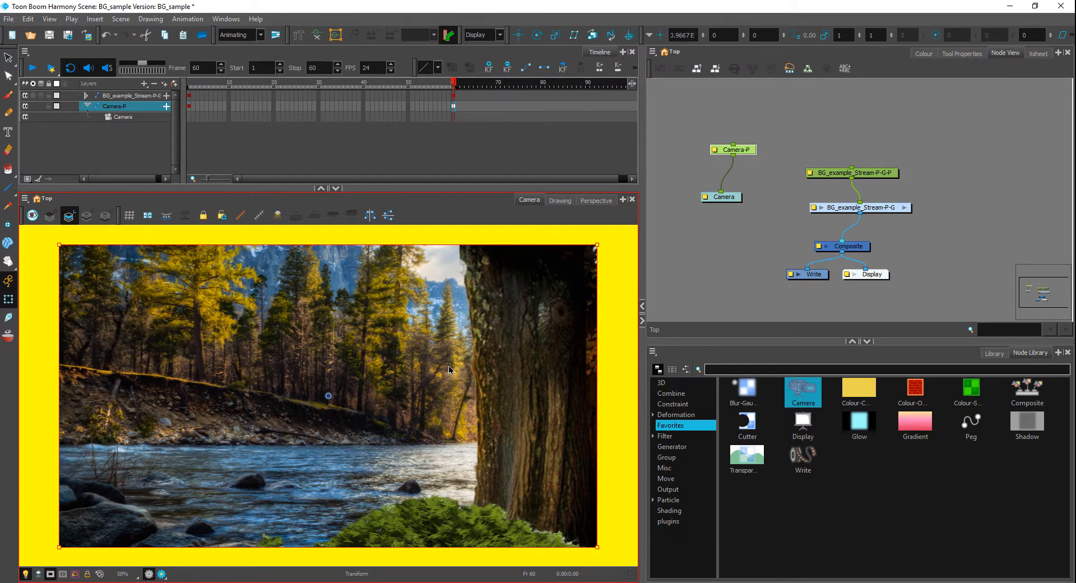
# - Shift the camera's peg west at frame 1, and nudge it to 0.3 E at frame 60
pyautogui.click(189, 106)
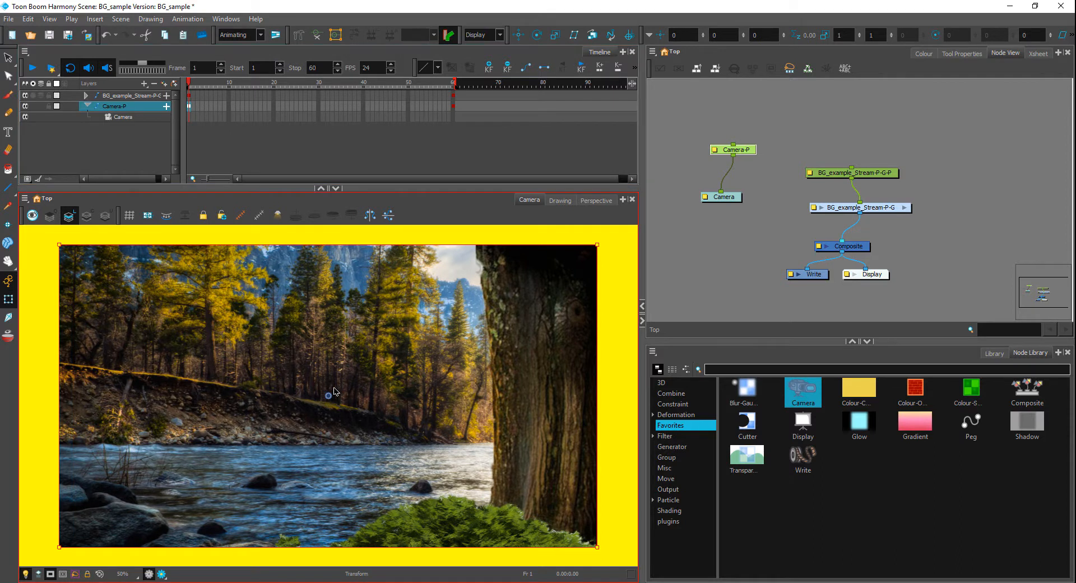
pyautogui.moveTo(334, 391); pyautogui.dragTo(340, 388)
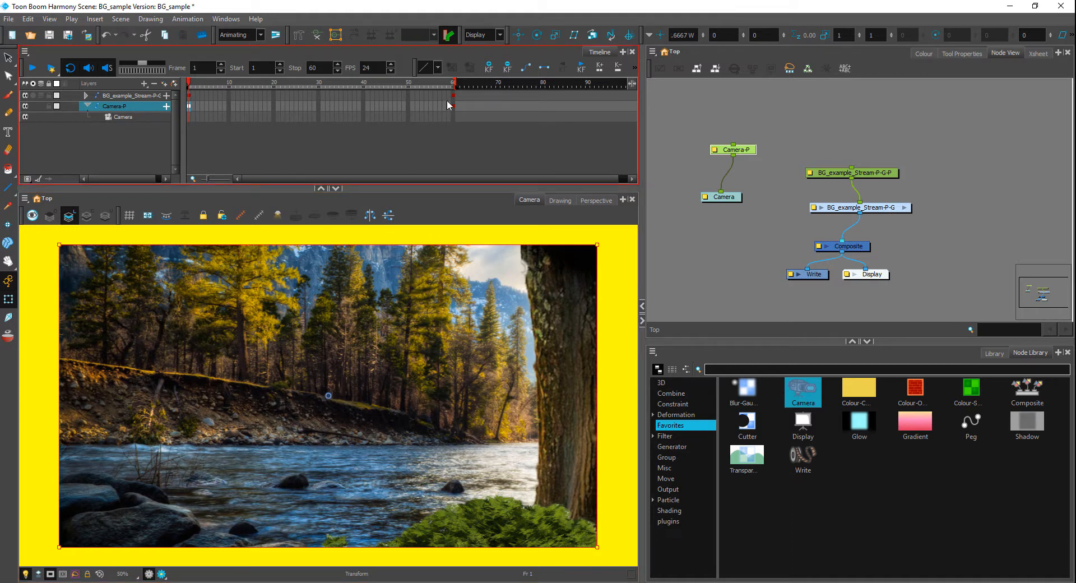
pyautogui.click(453, 106)
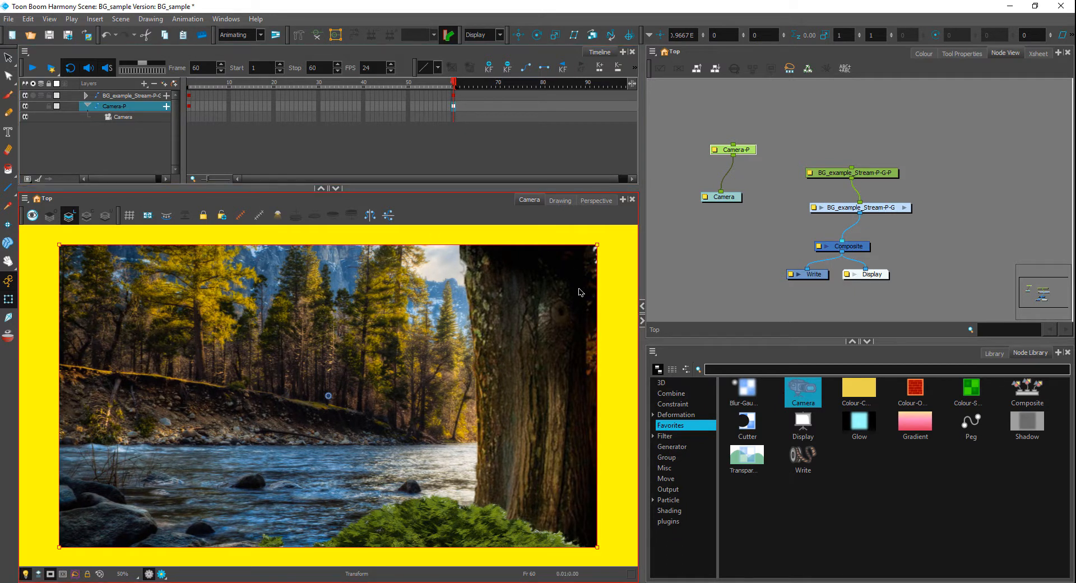
pyautogui.press('Left')
pyautogui.press('Left')
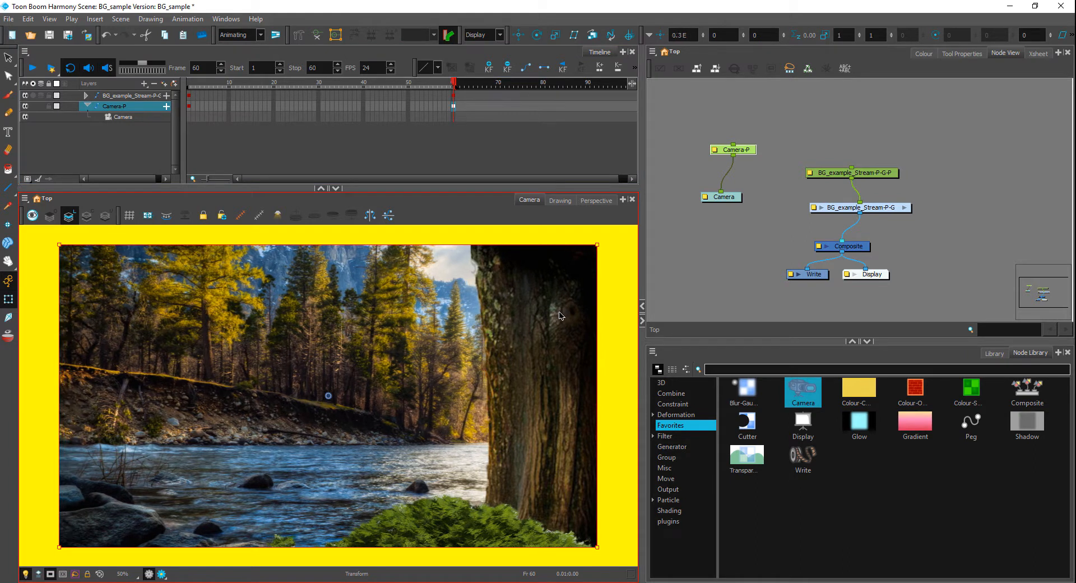
# - Turn the span between the camera peg's two keyframes into a motion tween, and play back the pan
pyautogui.click(447, 106)
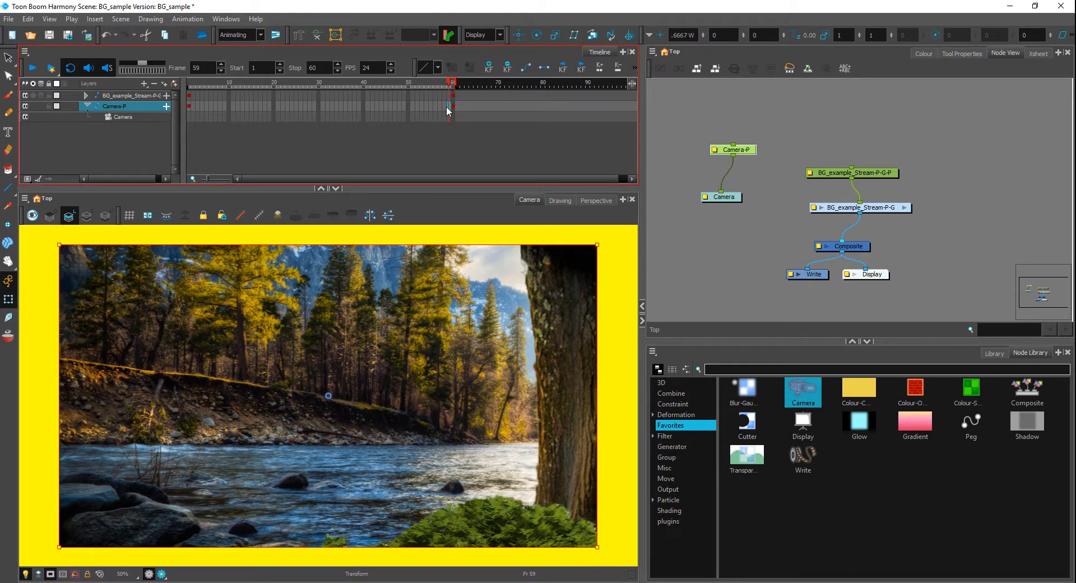
pyautogui.click(552, 116)
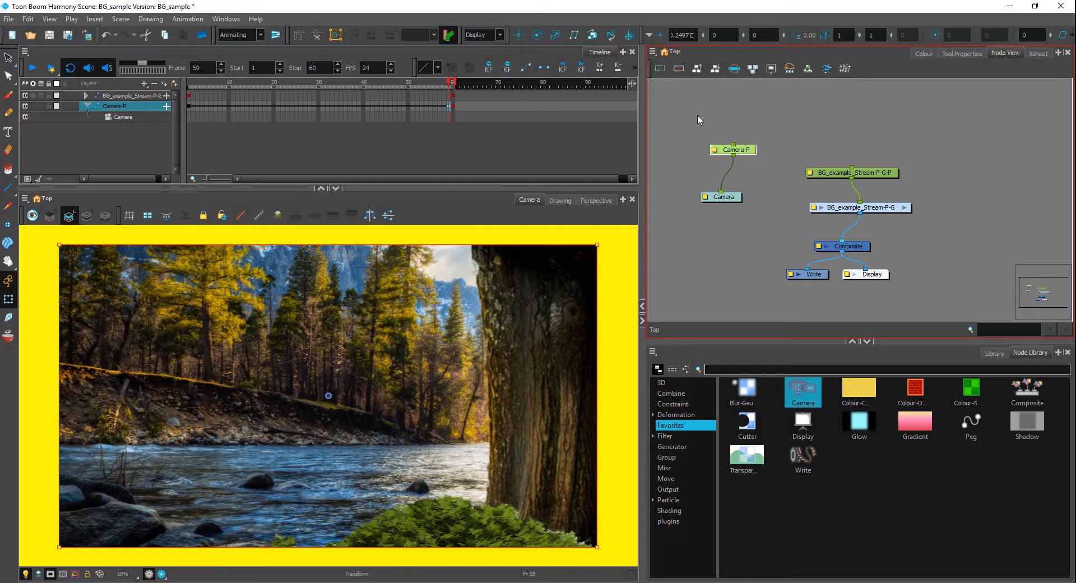
pyautogui.click(32, 67)
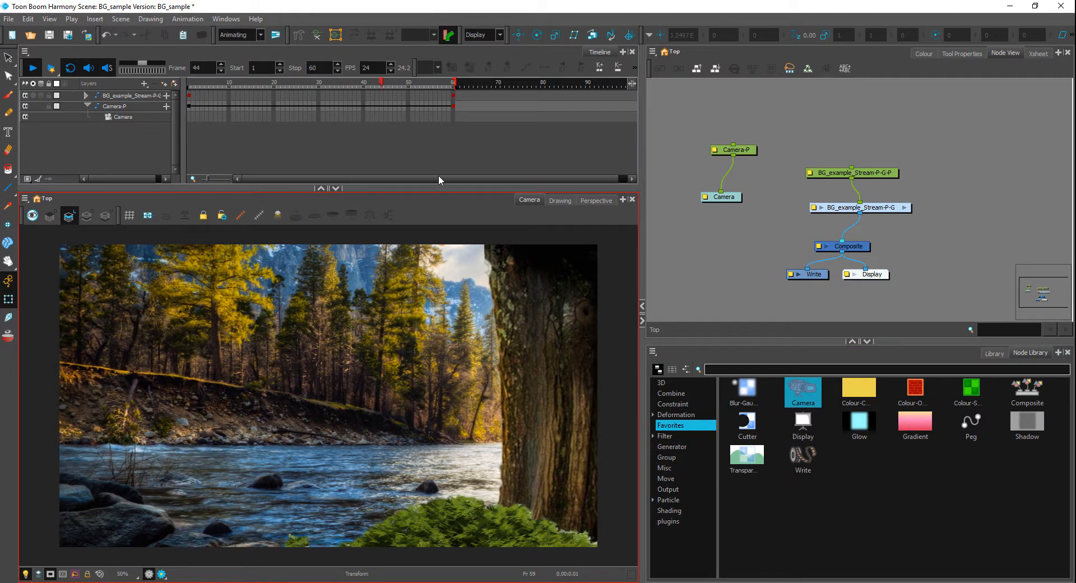
pyautogui.press('Return')
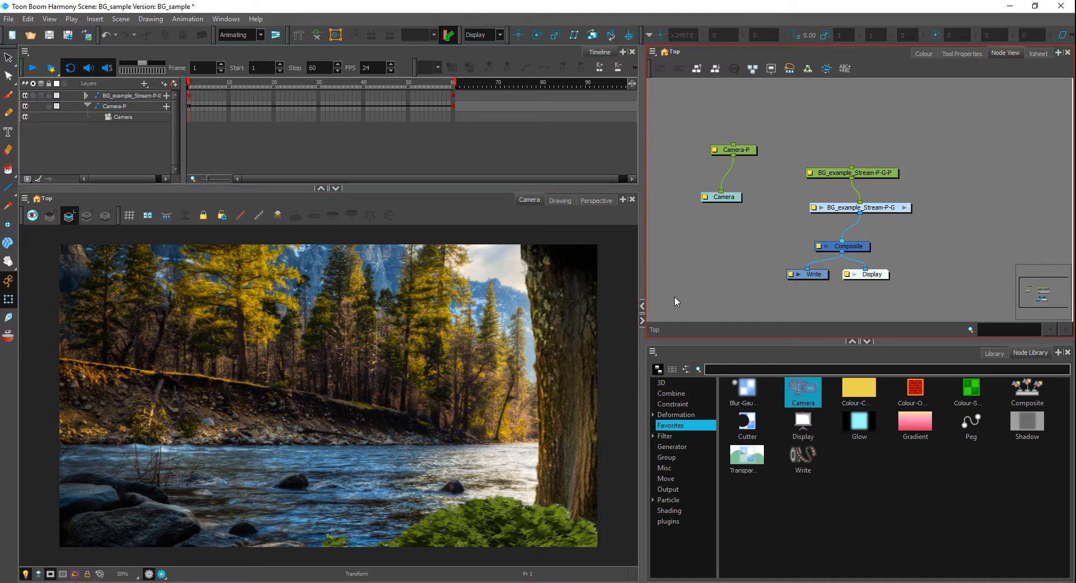
# - Scrub the camera pan from frame 60 back to frame 1 to check the shrub against the background, and deselect
pyautogui.click(527, 525)
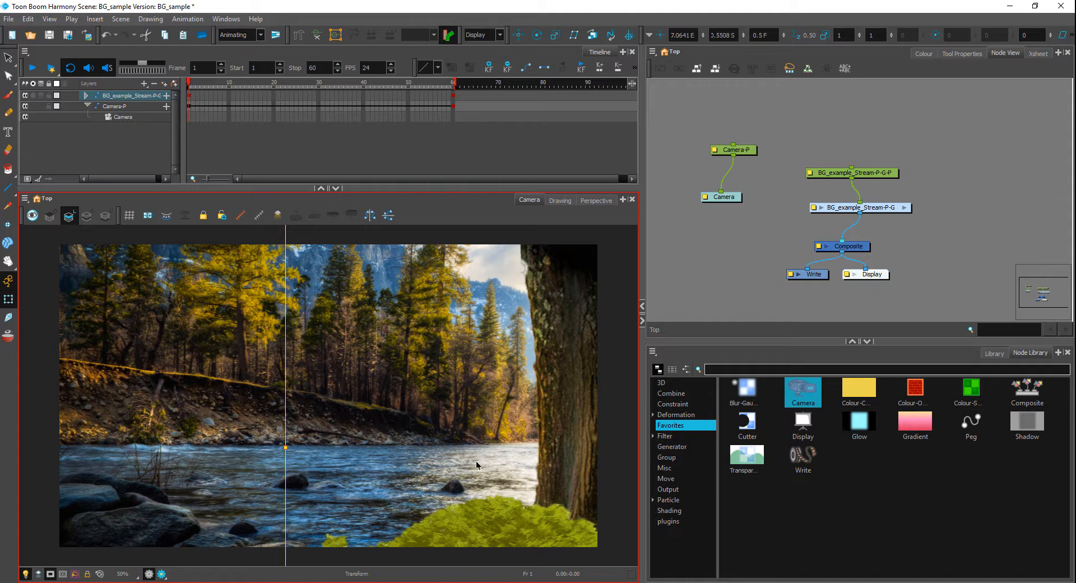
pyautogui.click(453, 95)
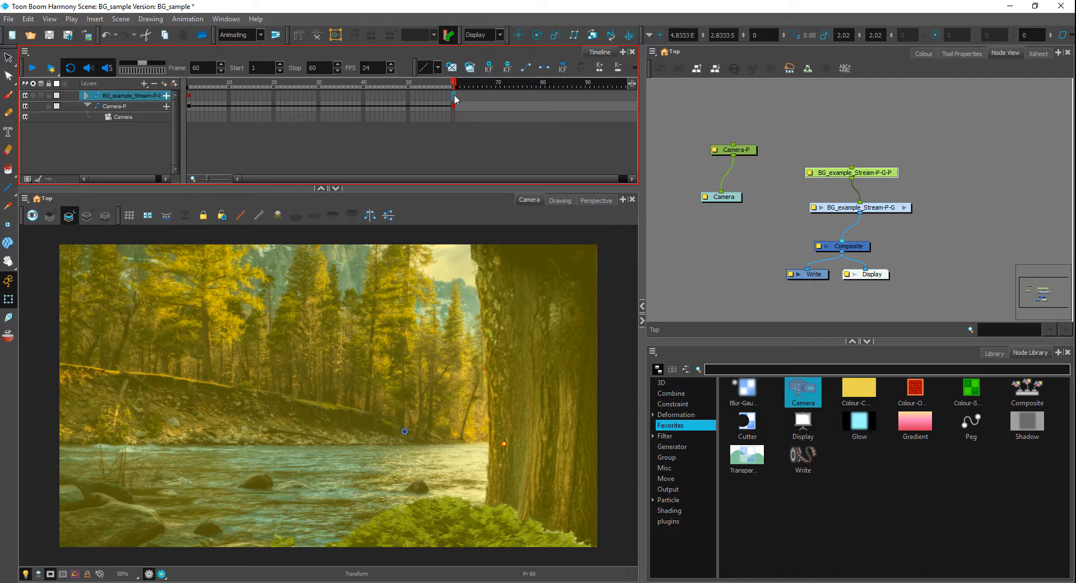
pyautogui.moveTo(416, 85); pyautogui.dragTo(120, 123)
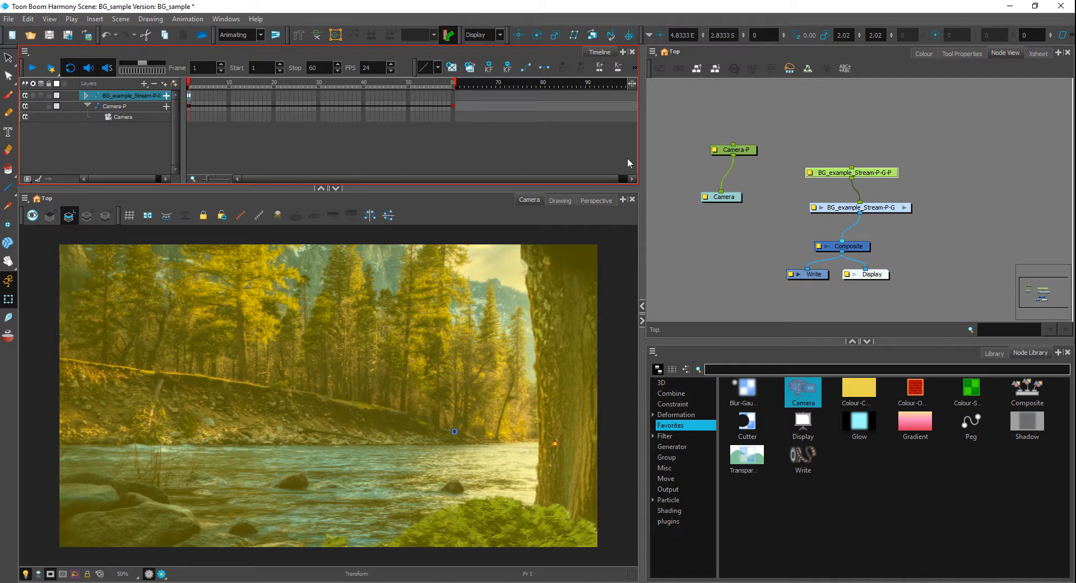
pyautogui.click(683, 157)
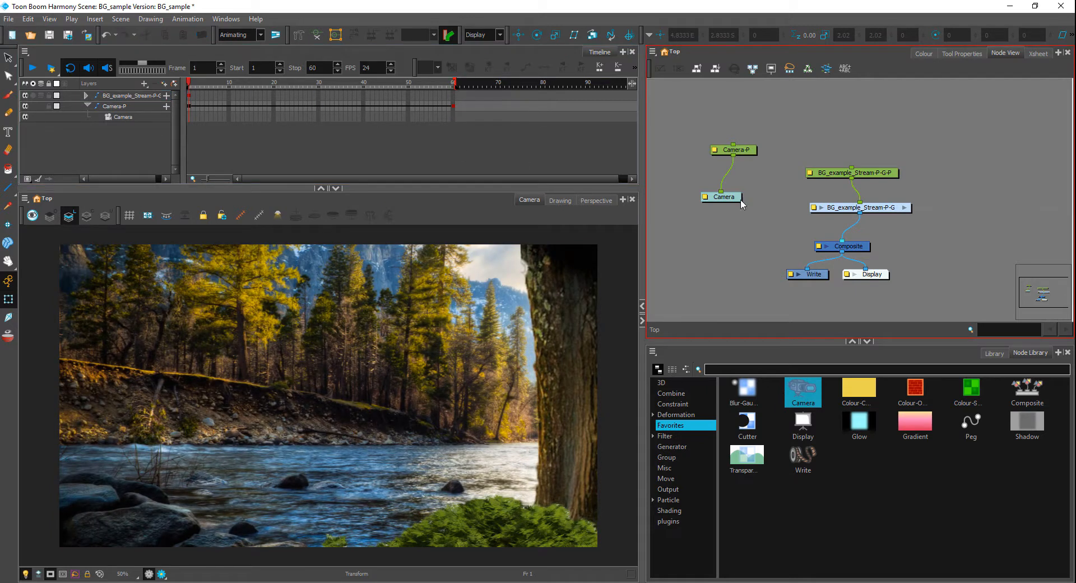
# - Bring the shrub forward to 2 F in Z depth, move it up and to the left to fill the lower foreground, and deselect it
pyautogui.click(526, 519)
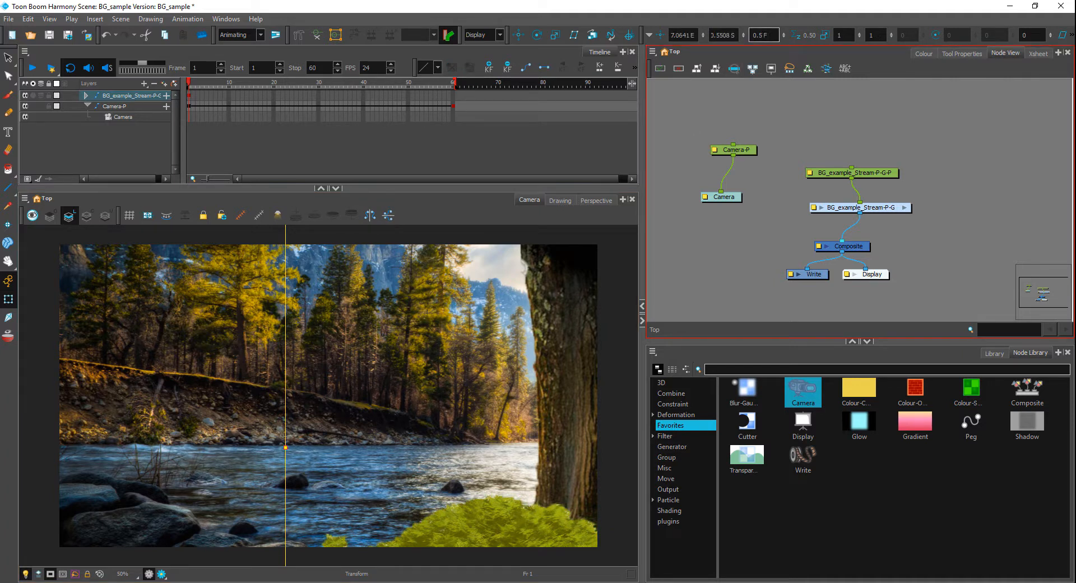
pyautogui.click(758, 35)
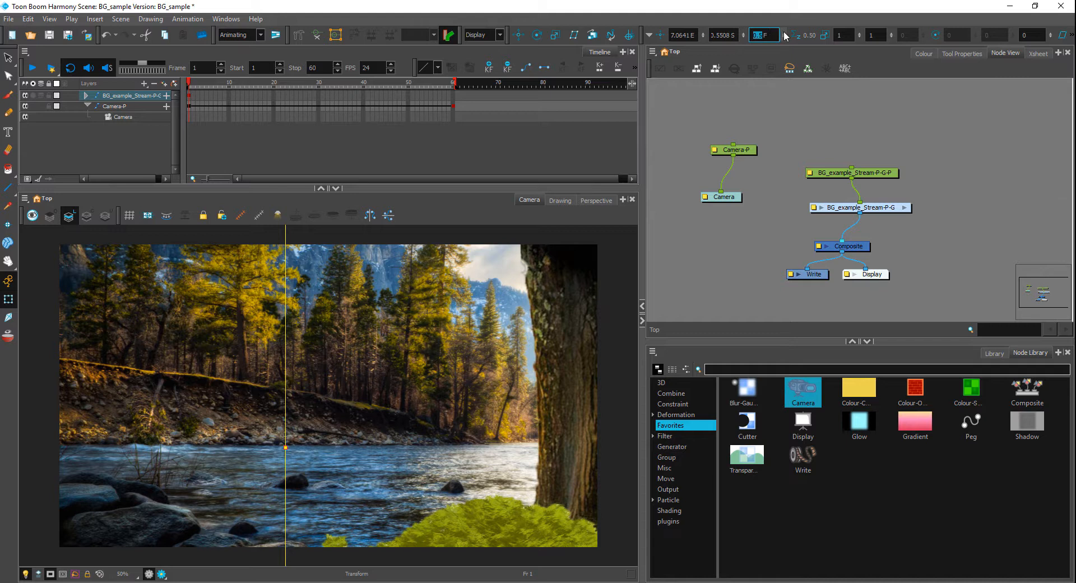
pyautogui.press('Return')
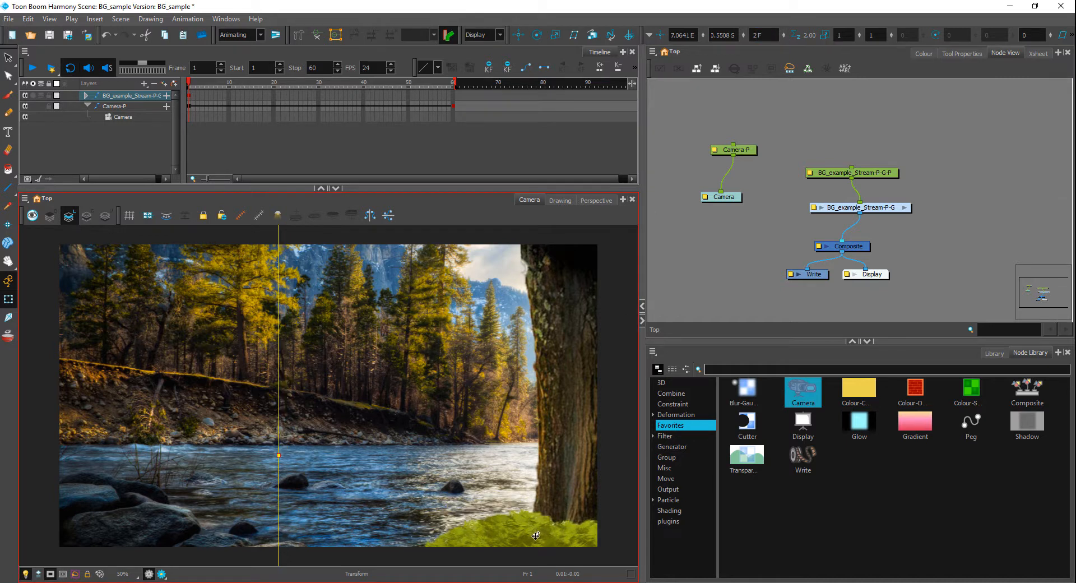
pyautogui.moveTo(536, 535); pyautogui.dragTo(476, 492)
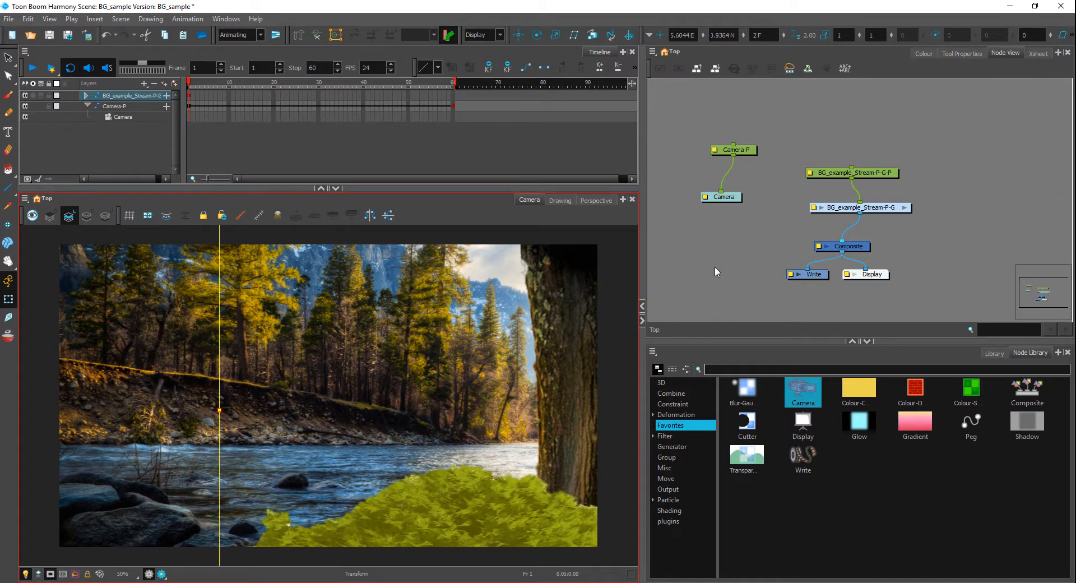
pyautogui.click(715, 267)
# - Play back the pan and check the spacing of the shrub, tree and background layers in the camera and perspective views
pyautogui.click(32, 67)
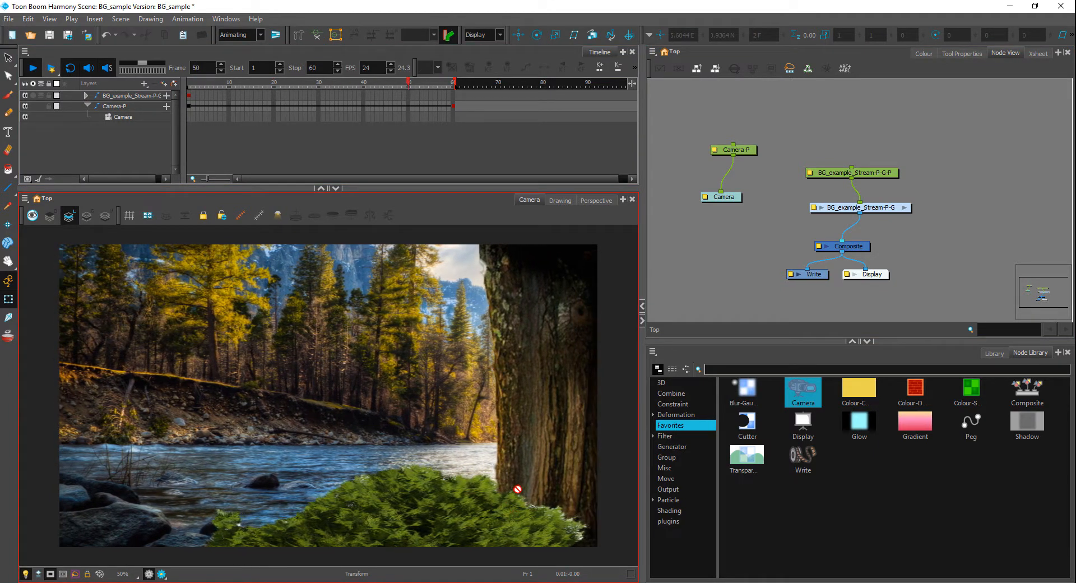
pyautogui.click(596, 200)
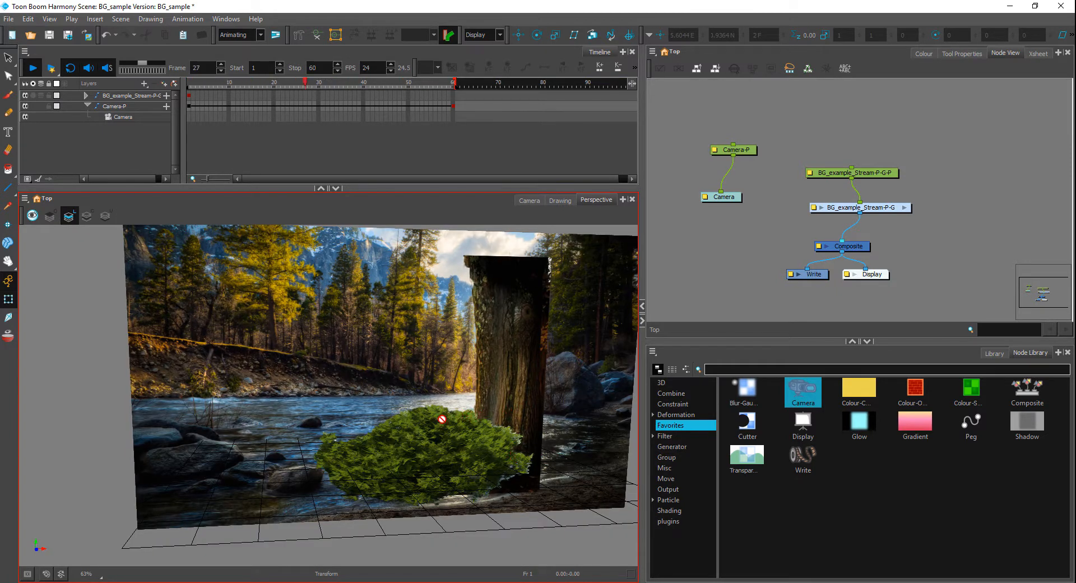
pyautogui.click(368, 112)
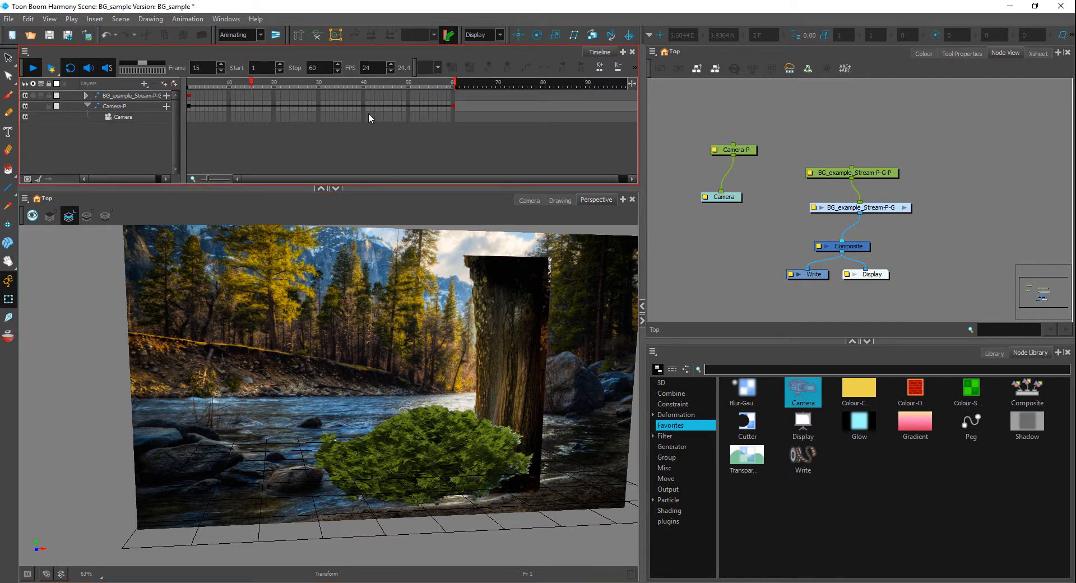
pyautogui.press('space')
pyautogui.moveTo(272, 353); pyautogui.dragTo(337, 336)
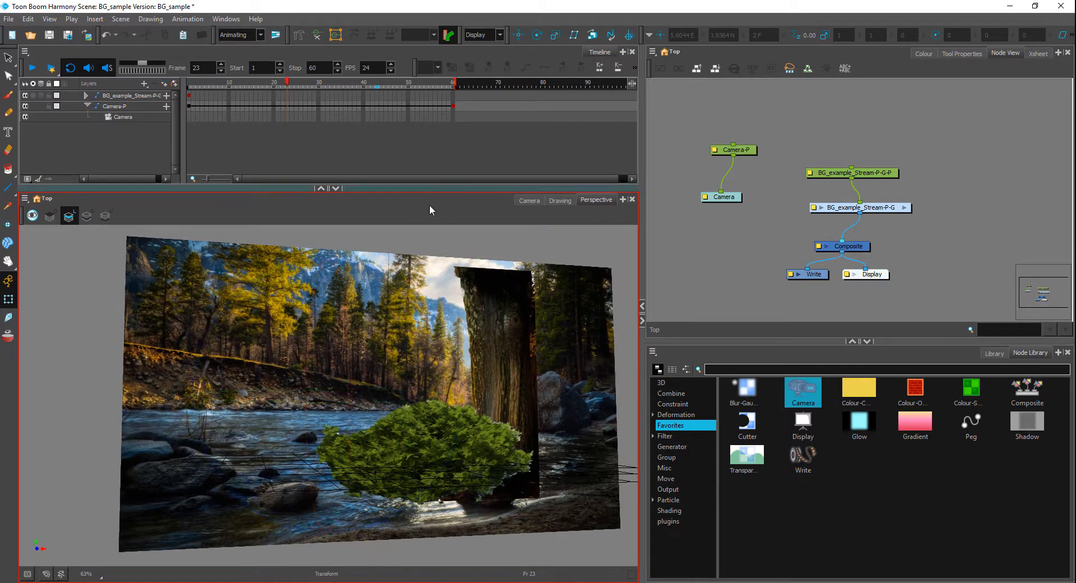
pyautogui.click(528, 200)
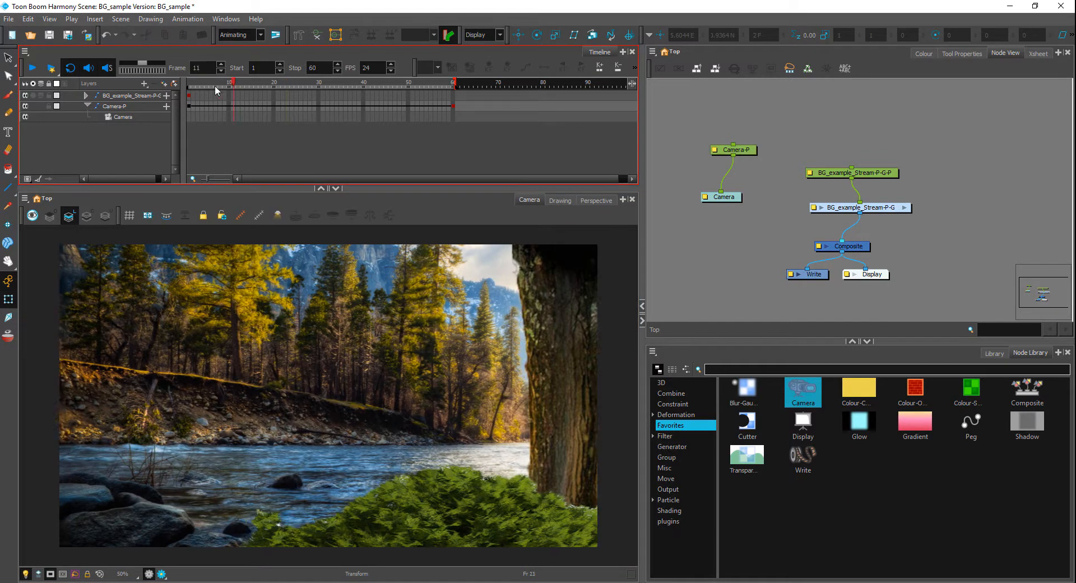
pyautogui.click(34, 68)
# - Move the camera peg's keyframe from frame 60 to frame 1, replacing the starting position
pyautogui.click(436, 82)
pyautogui.click(454, 107)
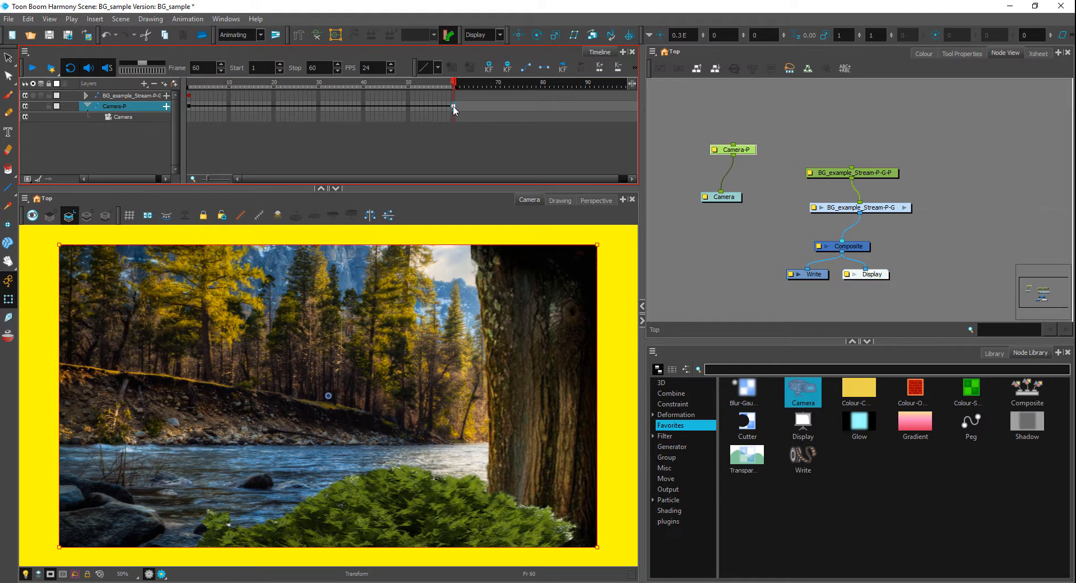
pyautogui.moveTo(191, 109); pyautogui.dragTo(192, 110)
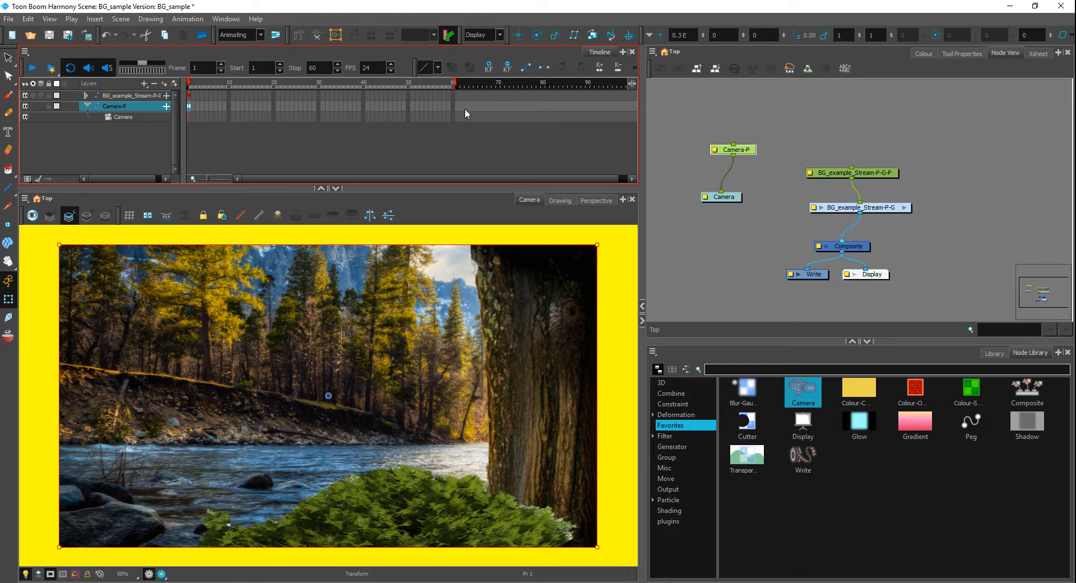
# - Keyframe the camera peg at frame 60 with the camera pushed in to 4.4 B in Z depth
pyautogui.click(453, 106)
pyautogui.click(488, 233)
pyautogui.moveTo(599, 244); pyautogui.dragTo(242, 391)
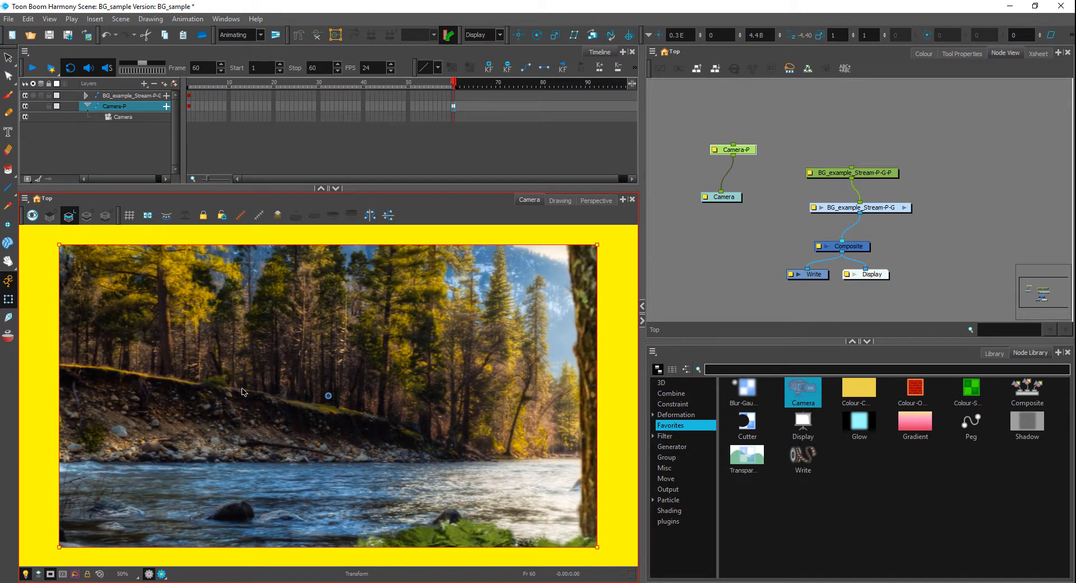
# - Turn the span between the camera peg's keyframes into a motion tween, and play back the push-in
pyautogui.click(428, 105)
pyautogui.click(492, 106)
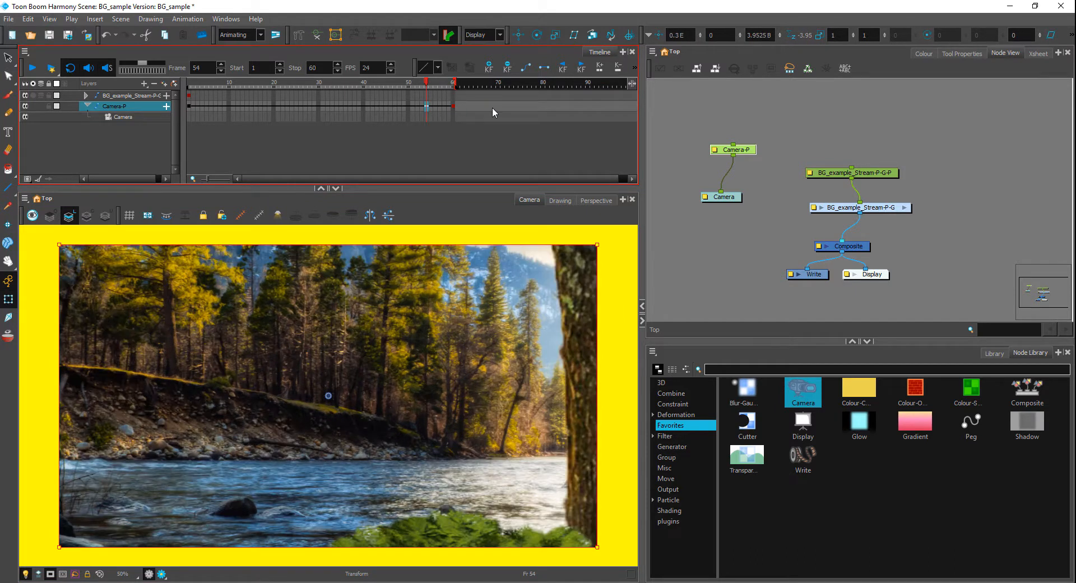
pyautogui.click(32, 67)
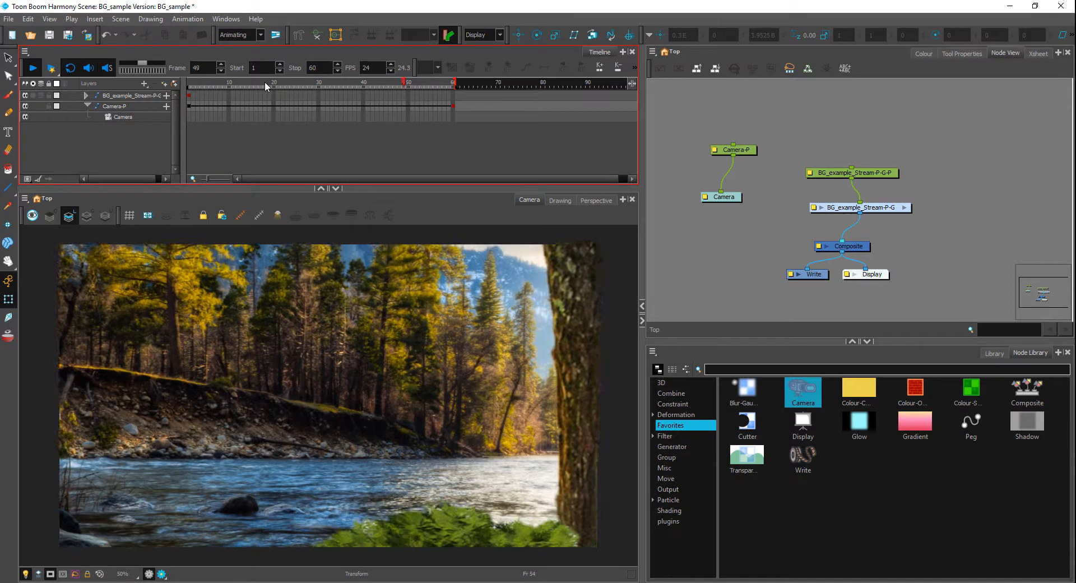
pyautogui.click(265, 82)
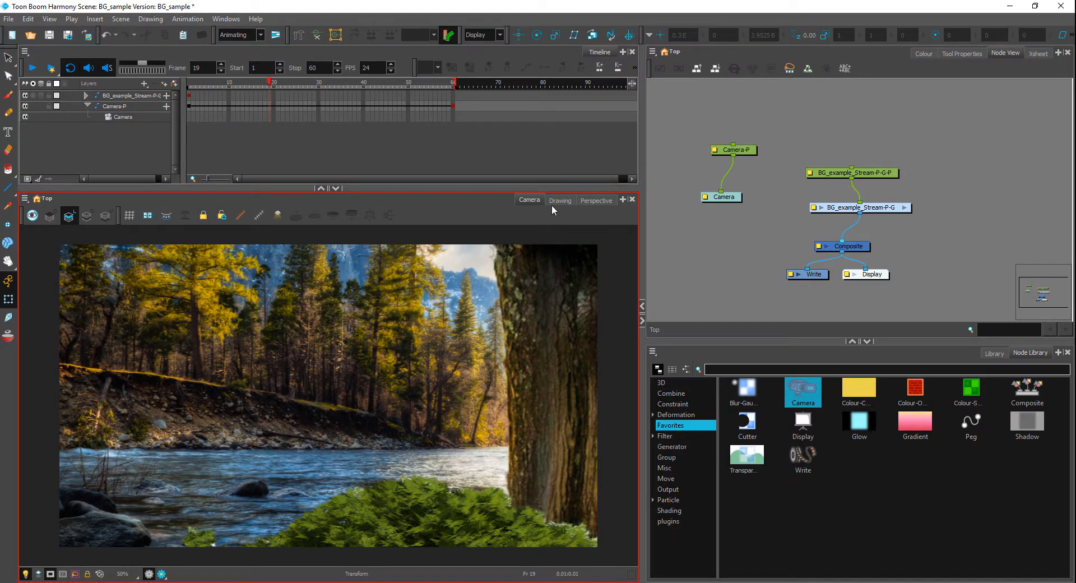
# - Show the scene in perspective, select the tree trunk, and orbit to view the layers at an angle
pyautogui.click(594, 200)
pyautogui.click(526, 350)
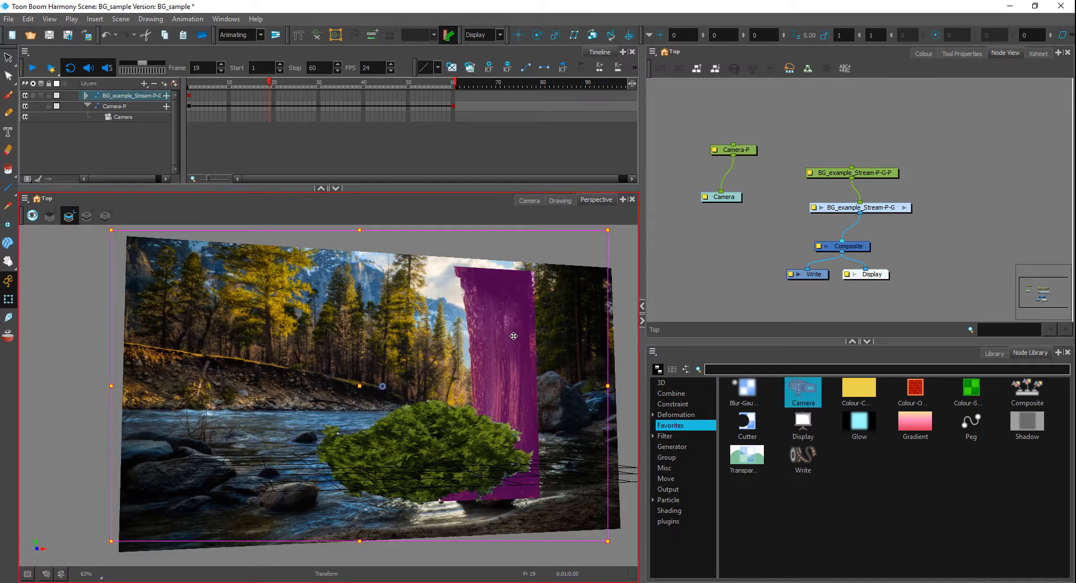
pyautogui.moveTo(456, 370); pyautogui.dragTo(465, 381)
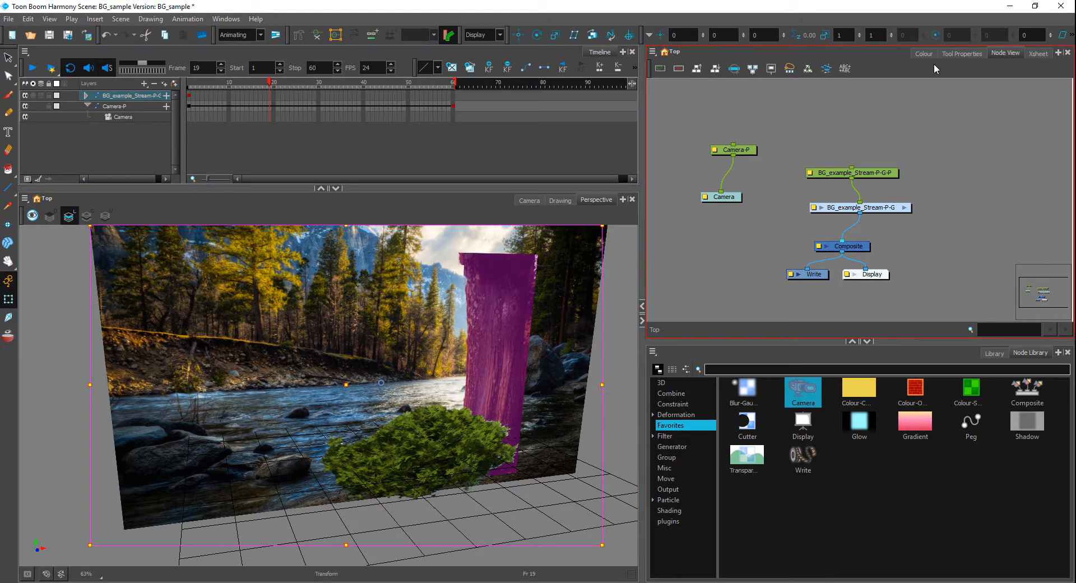
pyautogui.click(520, 37)
pyautogui.click(537, 35)
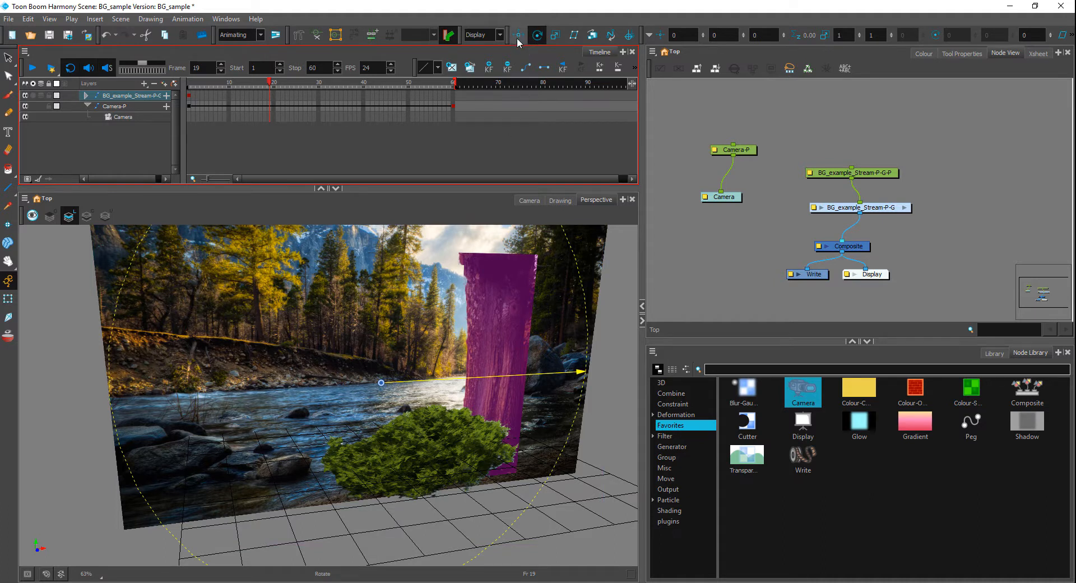
pyautogui.click(518, 37)
pyautogui.click(499, 145)
pyautogui.click(538, 35)
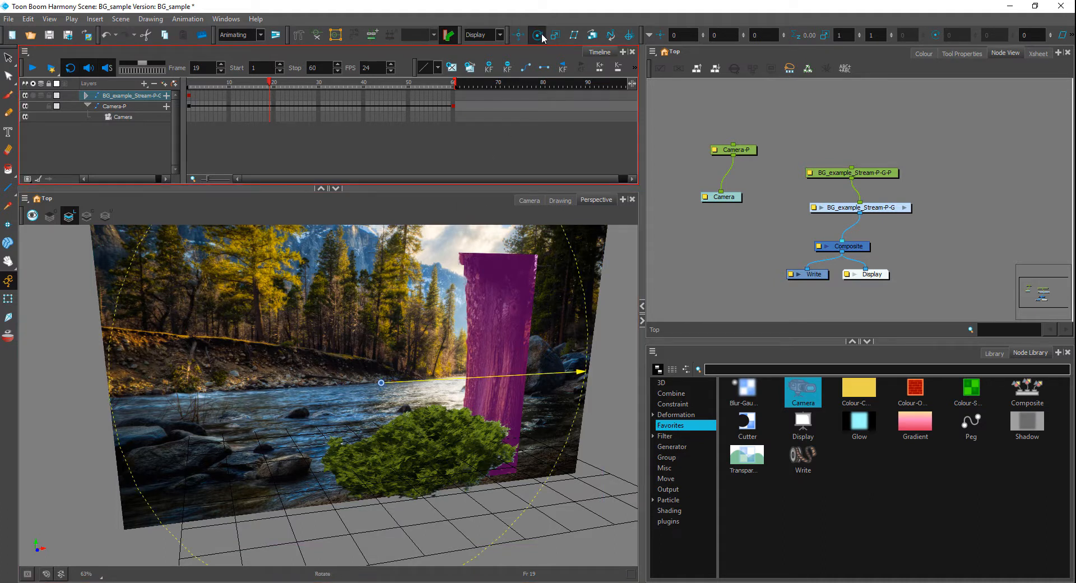
pyautogui.click(457, 376)
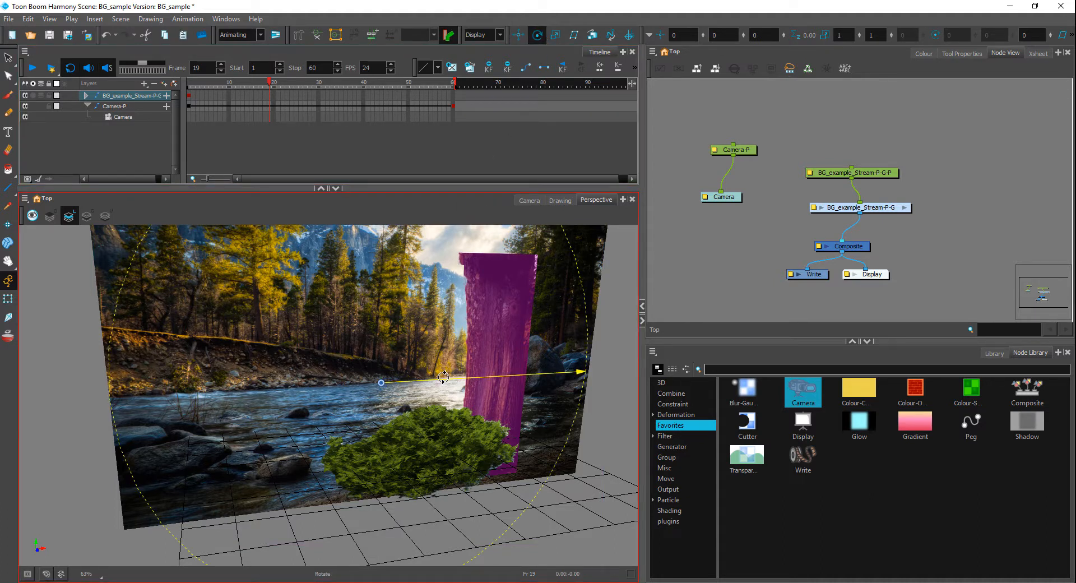
pyautogui.click(621, 93)
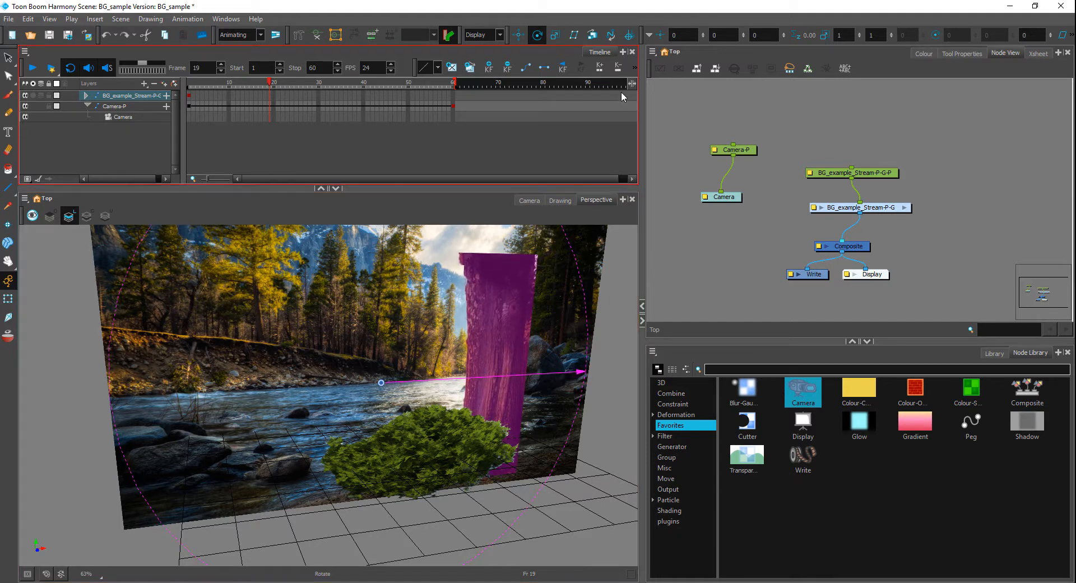
pyautogui.click(9, 301)
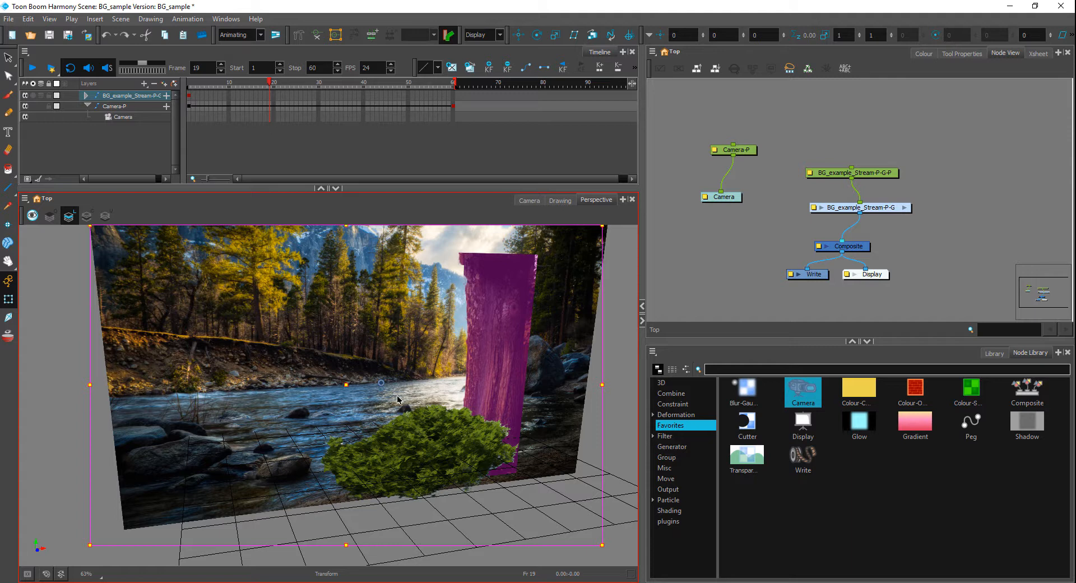
# - Enter the background group and enable 3D for the tree's peg, BG_example_Tree_in_sun-P
pyautogui.scroll(-3, 386, 403)
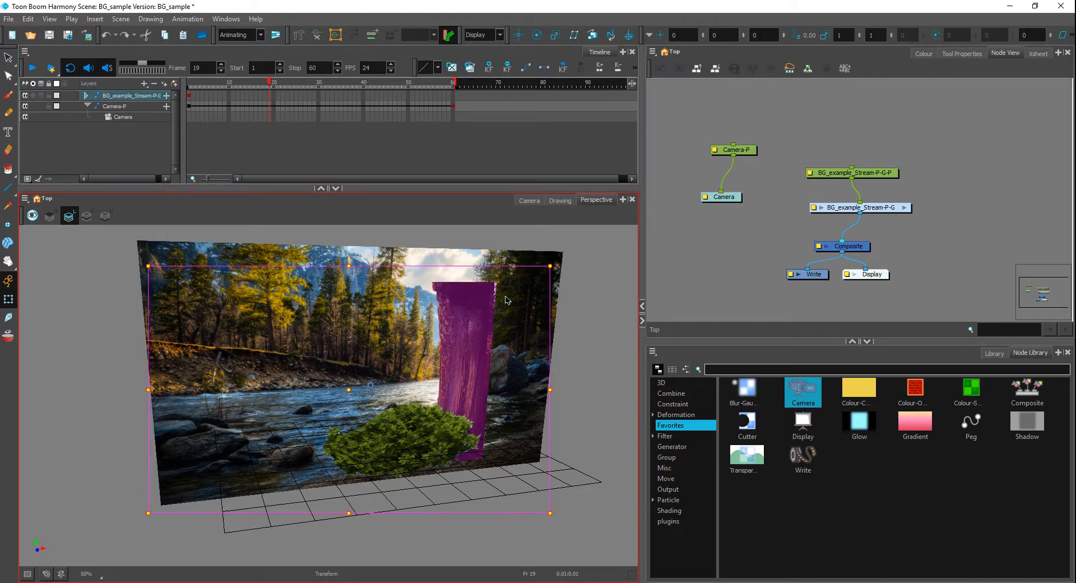
pyautogui.hotkey('ctrl', 'Return')
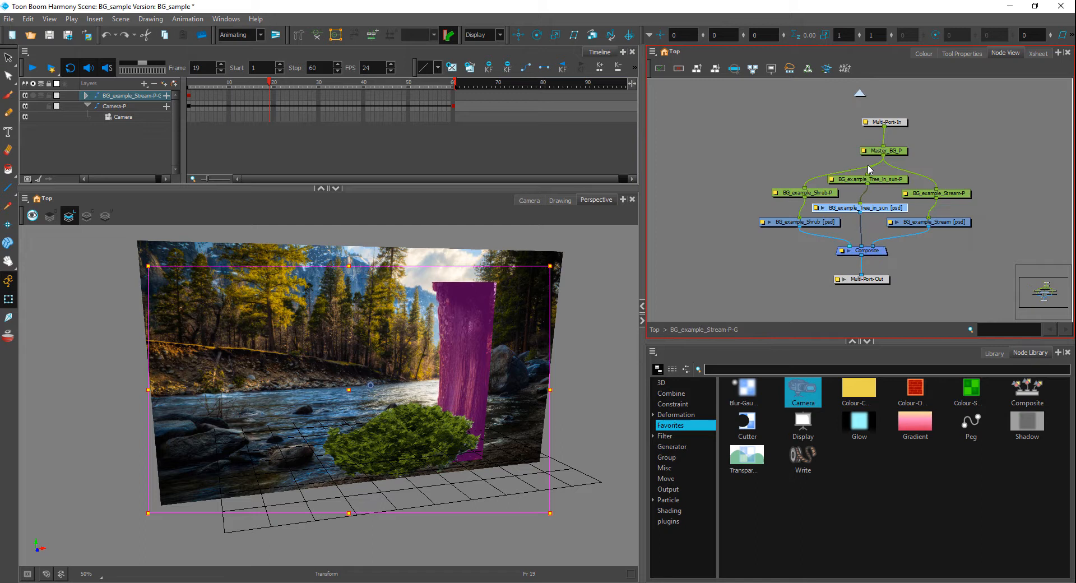
pyautogui.click(894, 184)
pyautogui.moveTo(895, 183); pyautogui.dragTo(900, 192)
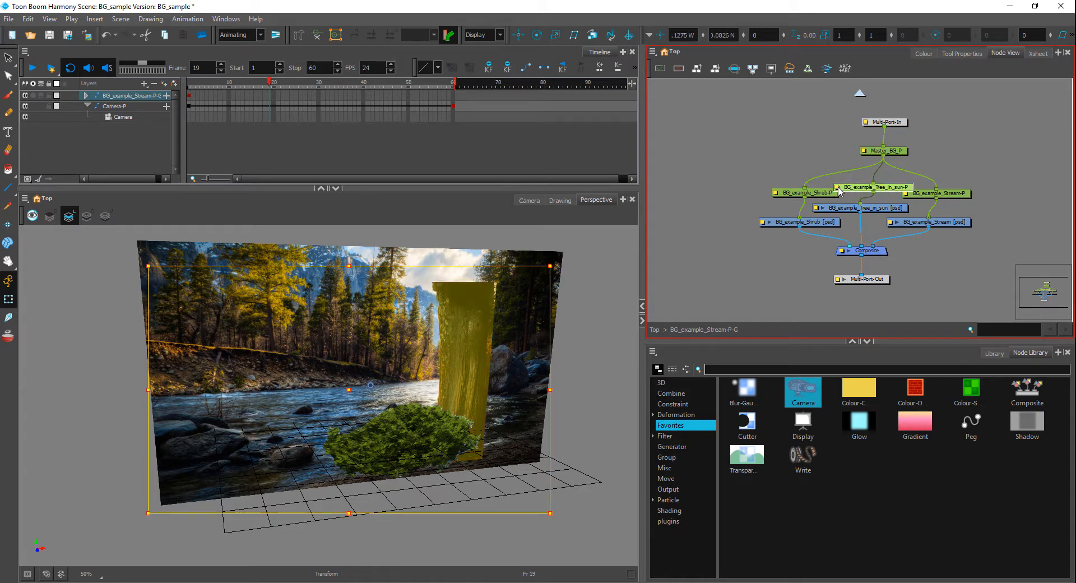
pyautogui.doubleClick(839, 189)
pyautogui.click(340, 203)
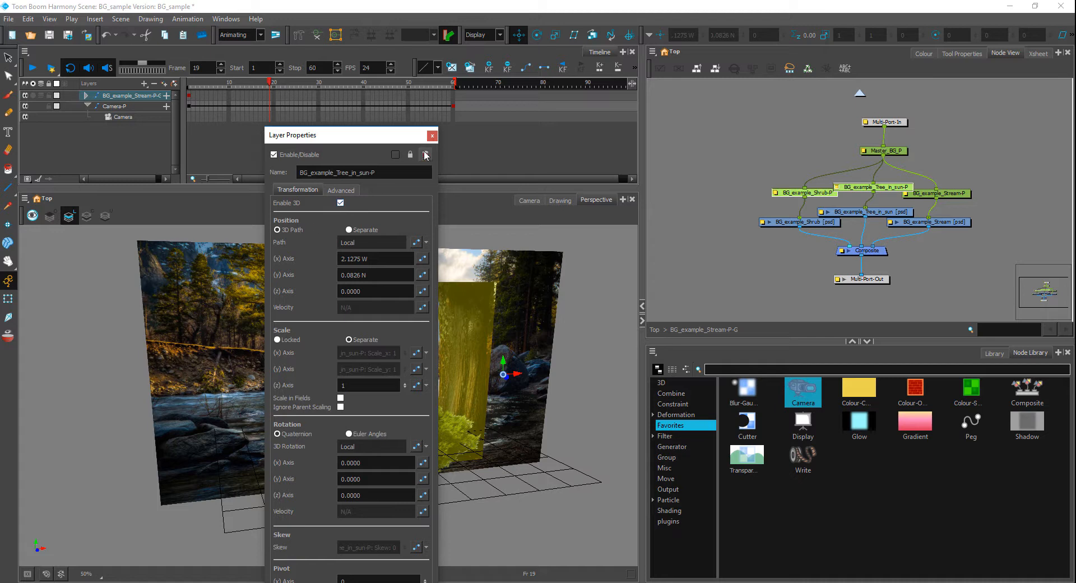
pyautogui.click(432, 136)
pyautogui.click(696, 247)
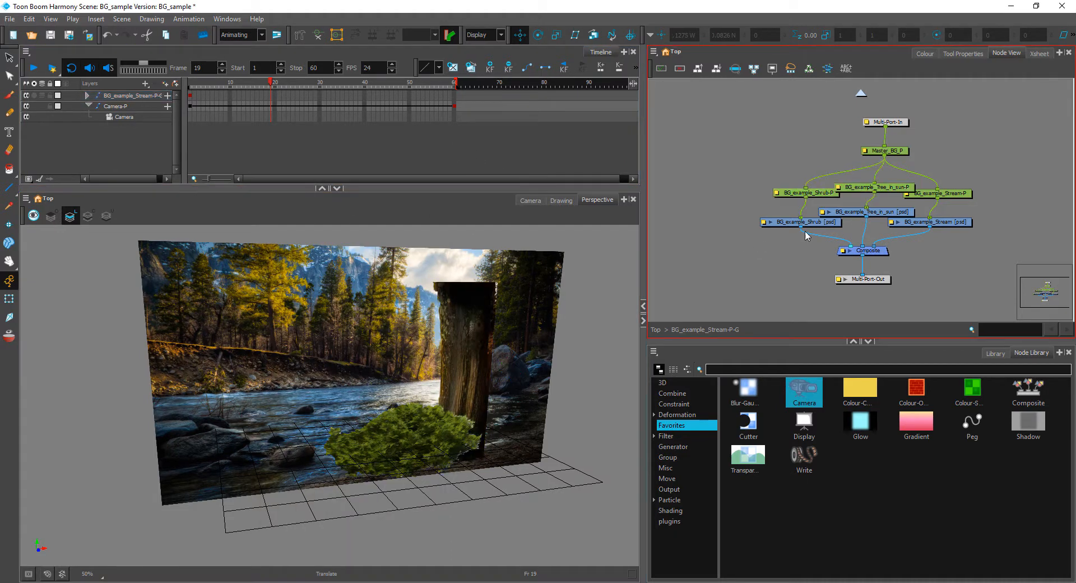
# - Rotate the tree's peg in 3D to about 16° around its Y axis, judging the angle through the camera view
pyautogui.click(882, 187)
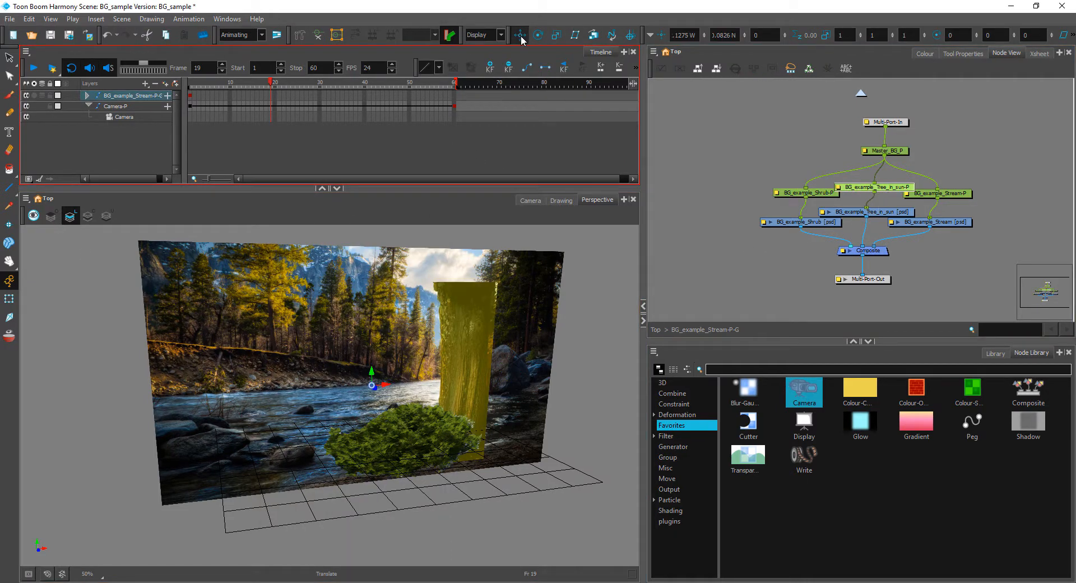
pyautogui.click(538, 35)
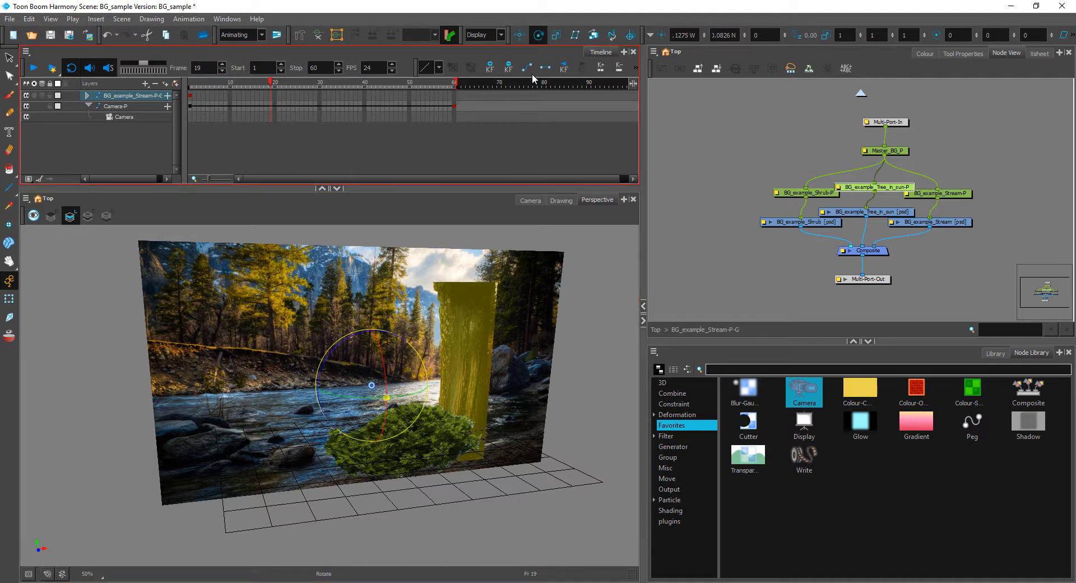
pyautogui.moveTo(404, 398); pyautogui.dragTo(466, 385)
pyautogui.hotkey('ctrl', 'z')
pyautogui.click(530, 200)
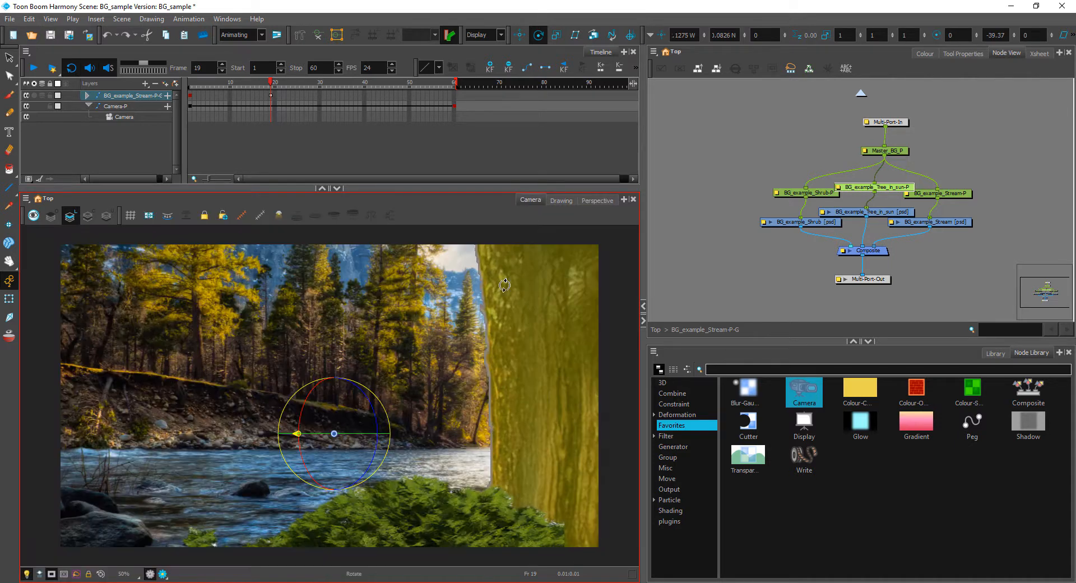
pyautogui.moveTo(380, 433)
pyautogui.mouseDown()
pyautogui.moveTo(275, 449)
pyautogui.moveTo(392, 422)
pyautogui.moveTo(372, 433)
pyautogui.moveTo(389, 436)
pyautogui.moveTo(370, 439)
pyautogui.moveTo(391, 437)
pyautogui.mouseUp()
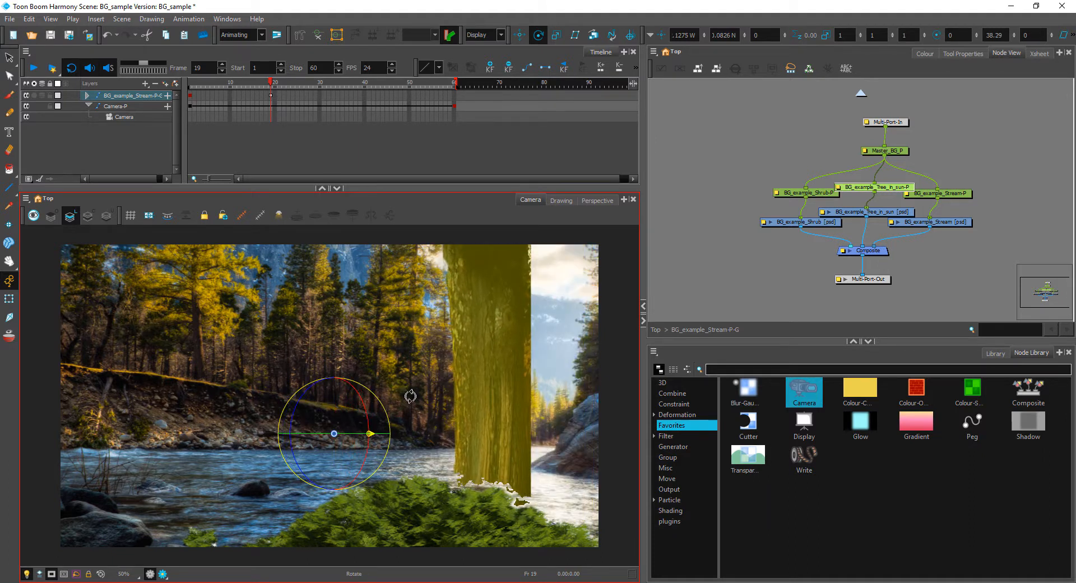
pyautogui.moveTo(335, 435); pyautogui.dragTo(368, 437)
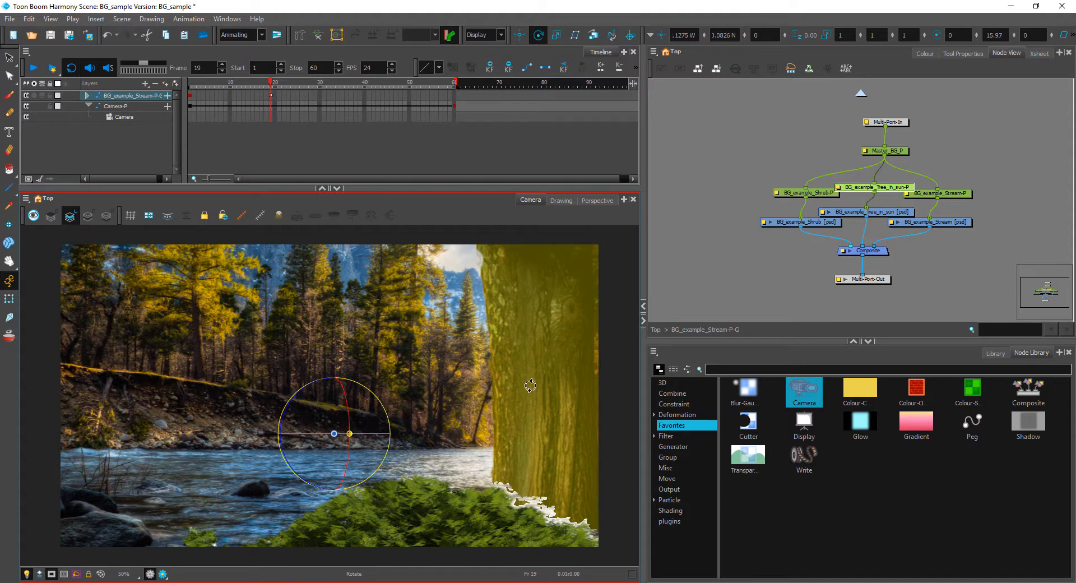
# - Check the rotated tree against the other layers in the camera and perspective views
pyautogui.press('1')
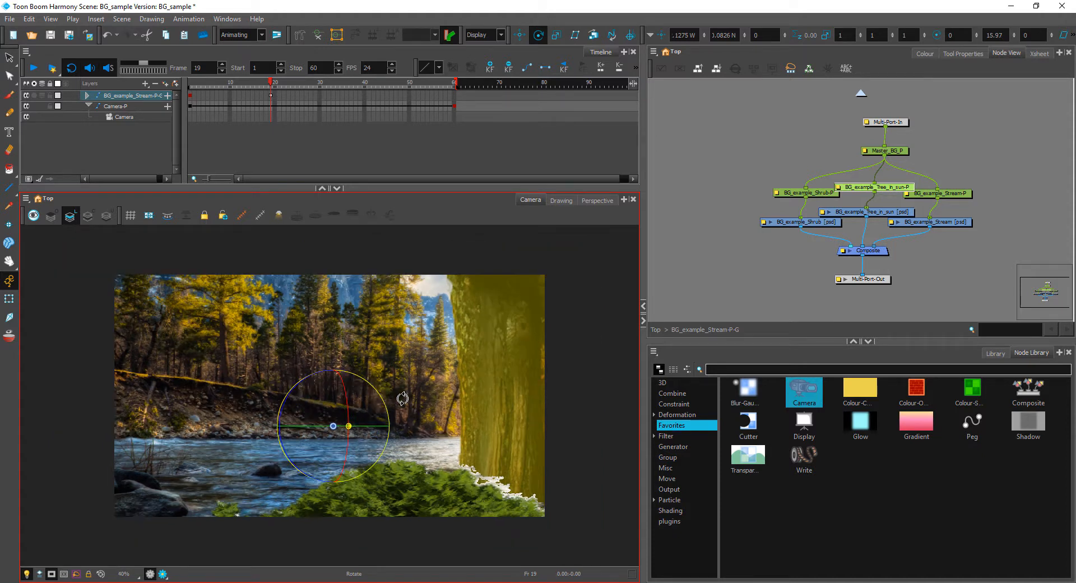
pyautogui.press('1')
pyautogui.press('2')
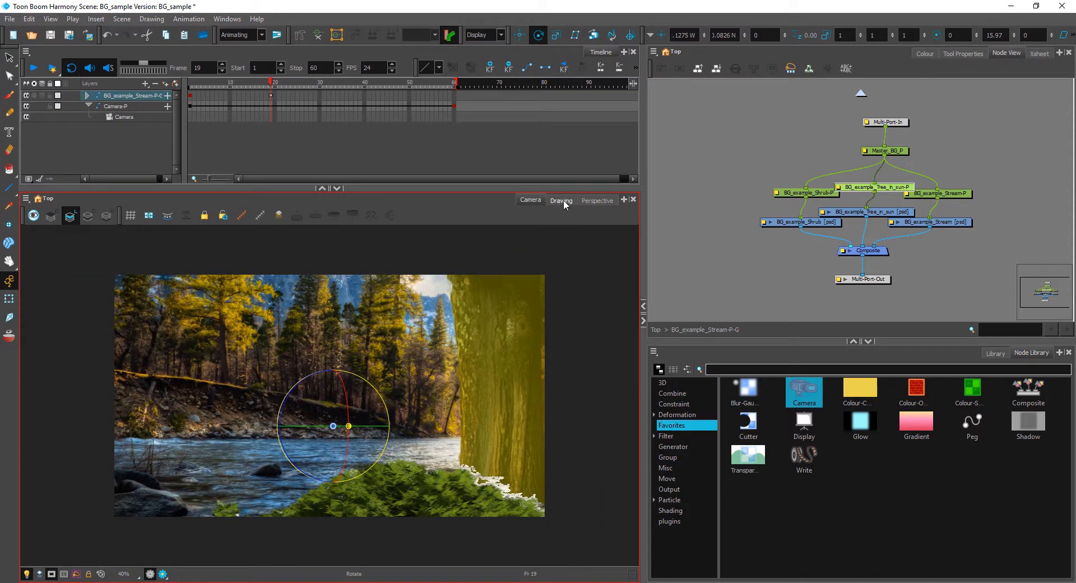
pyautogui.click(562, 201)
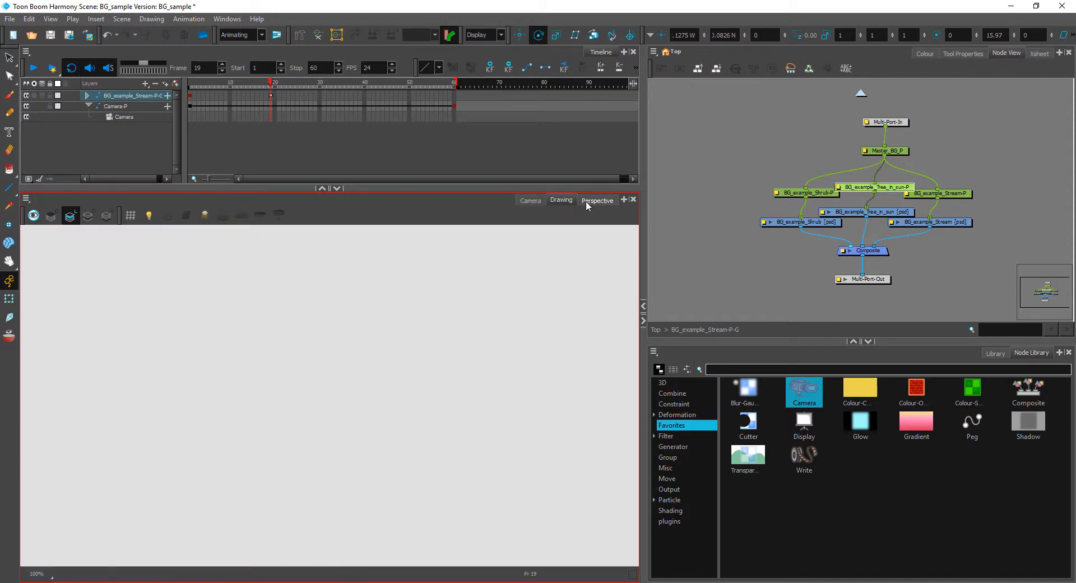
pyautogui.click(594, 200)
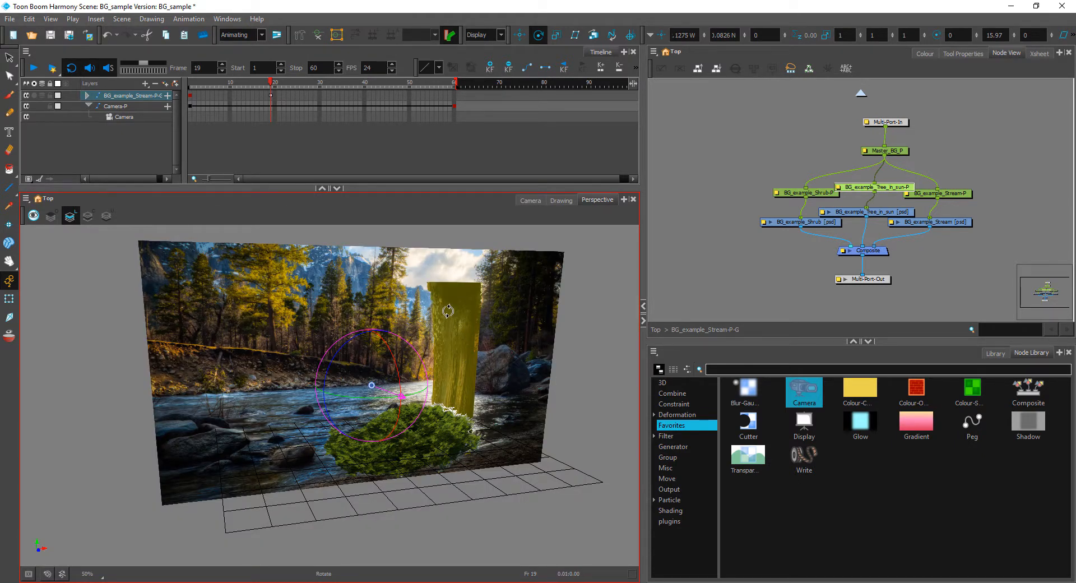
# - Close the application
pyautogui.click(11, 20)
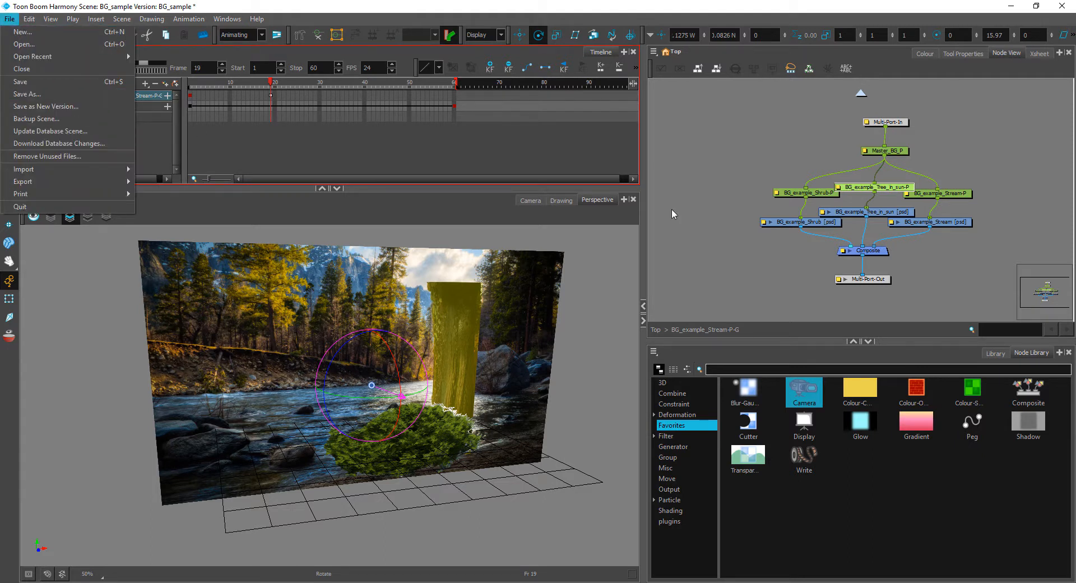
pyautogui.click(597, 273)
pyautogui.click(1062, 6)
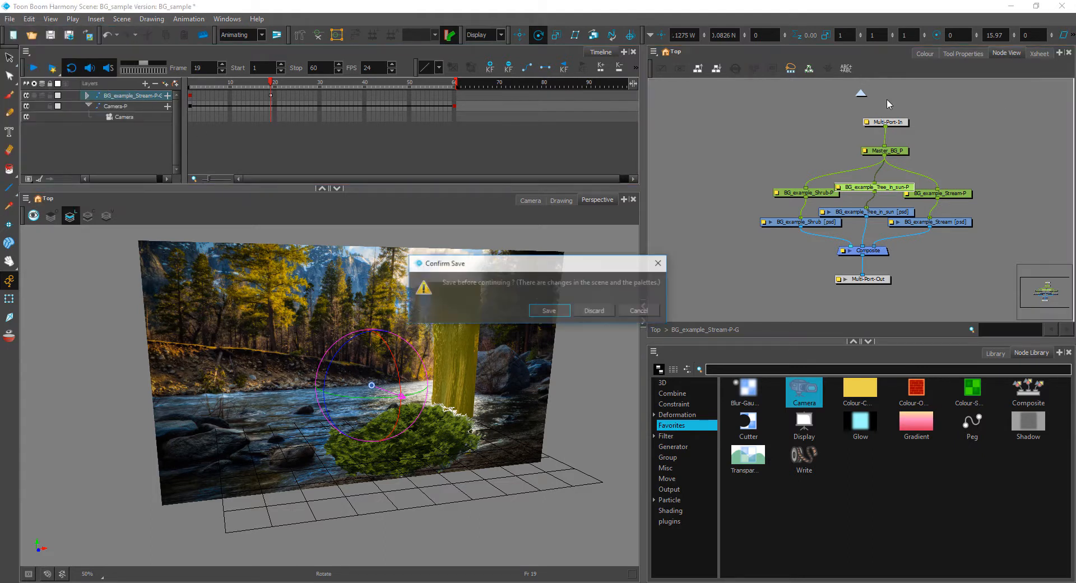